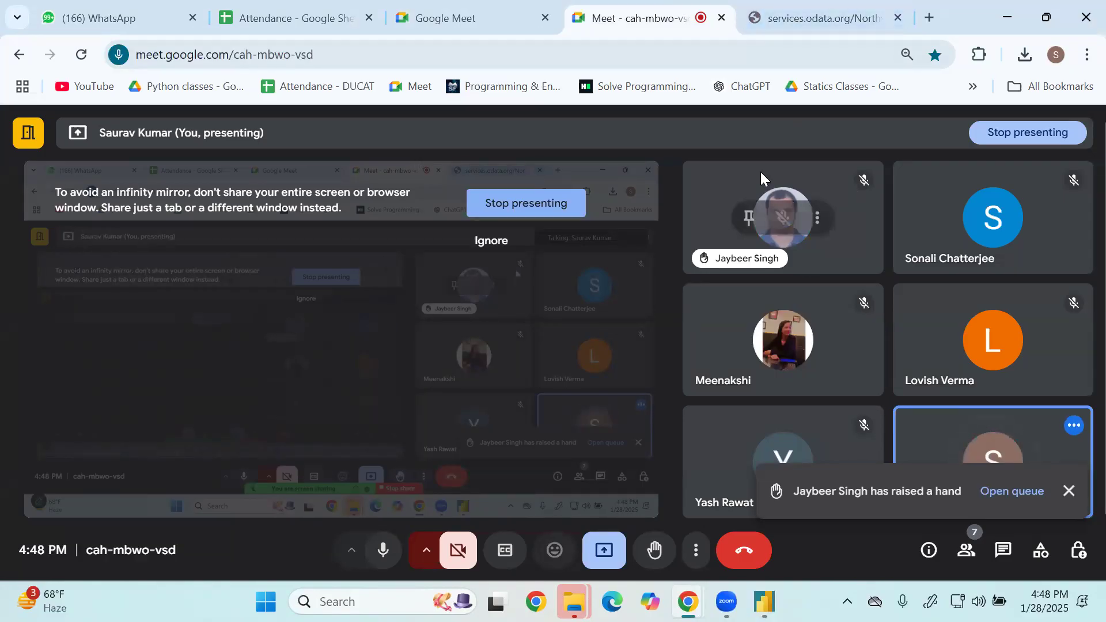
# Switch to Power BI Desktop and preview the Order_Details table of the Northwind OData source.
pyautogui.moveTo(765, 602)
pyautogui.click(798, 553)
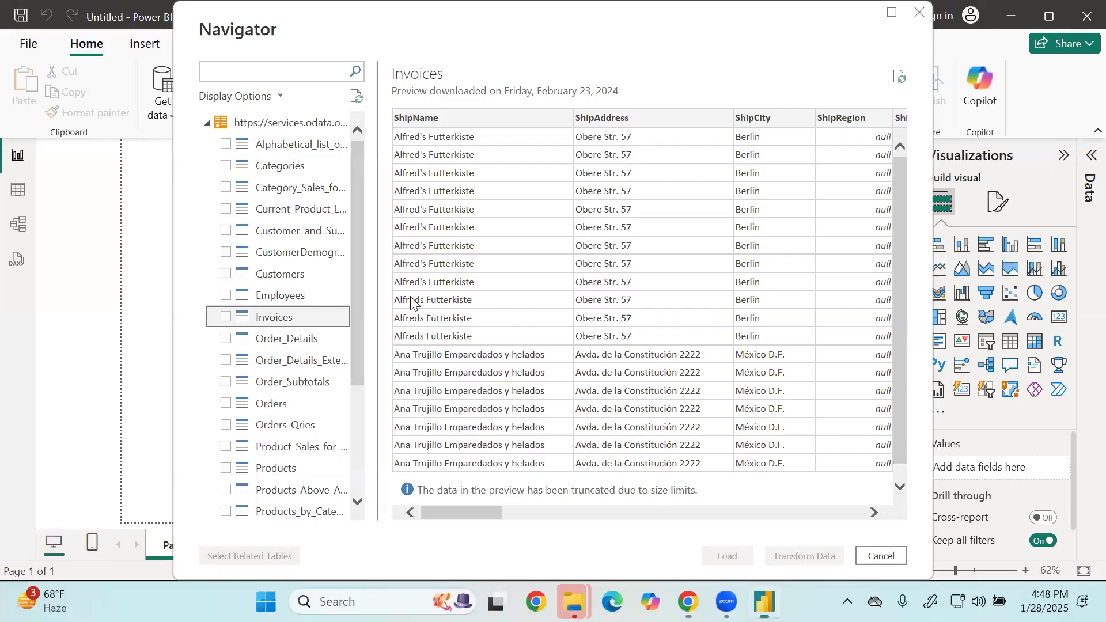
pyautogui.click(309, 344)
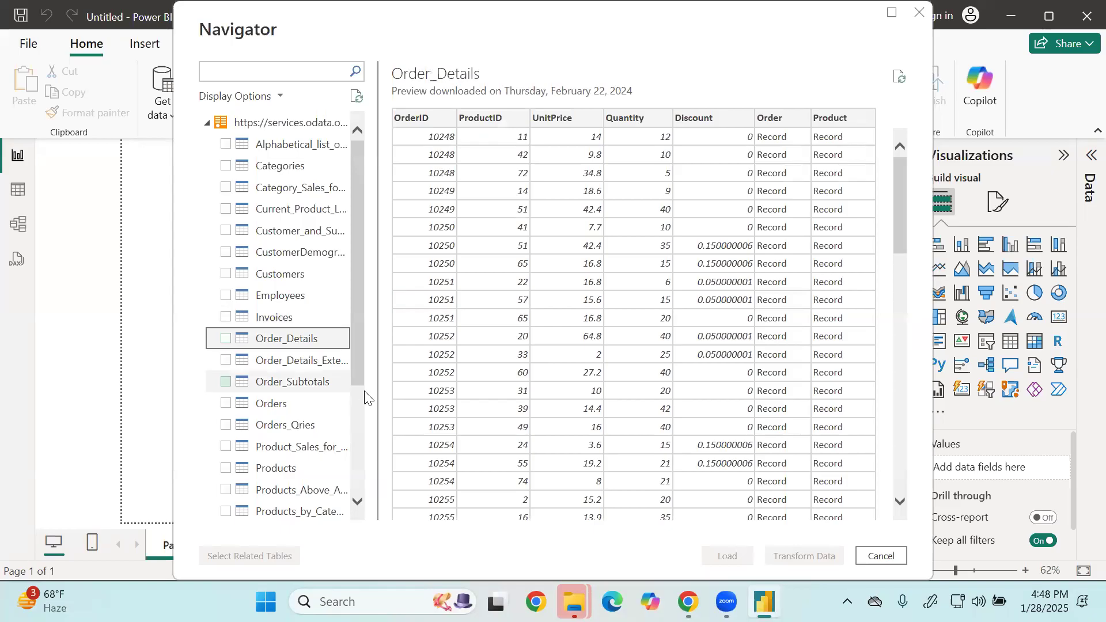
# Switch to Chrome and examine the collection names, such as Categories and CustomerDemographics, in the Northwind.svc service document.
pyautogui.moveTo(689, 602)
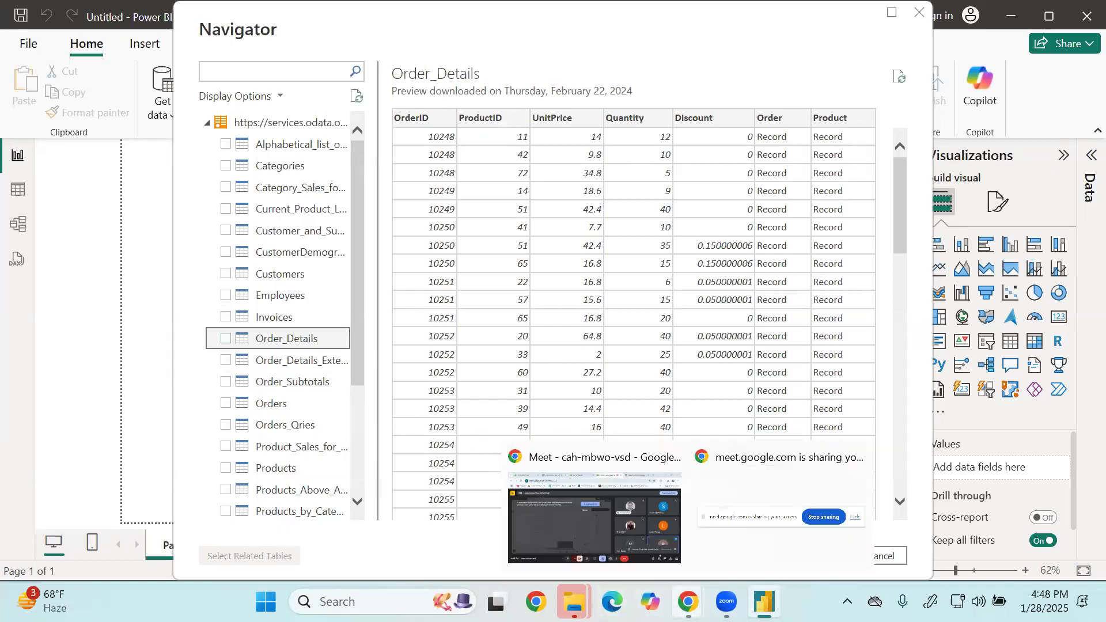
pyautogui.click(614, 539)
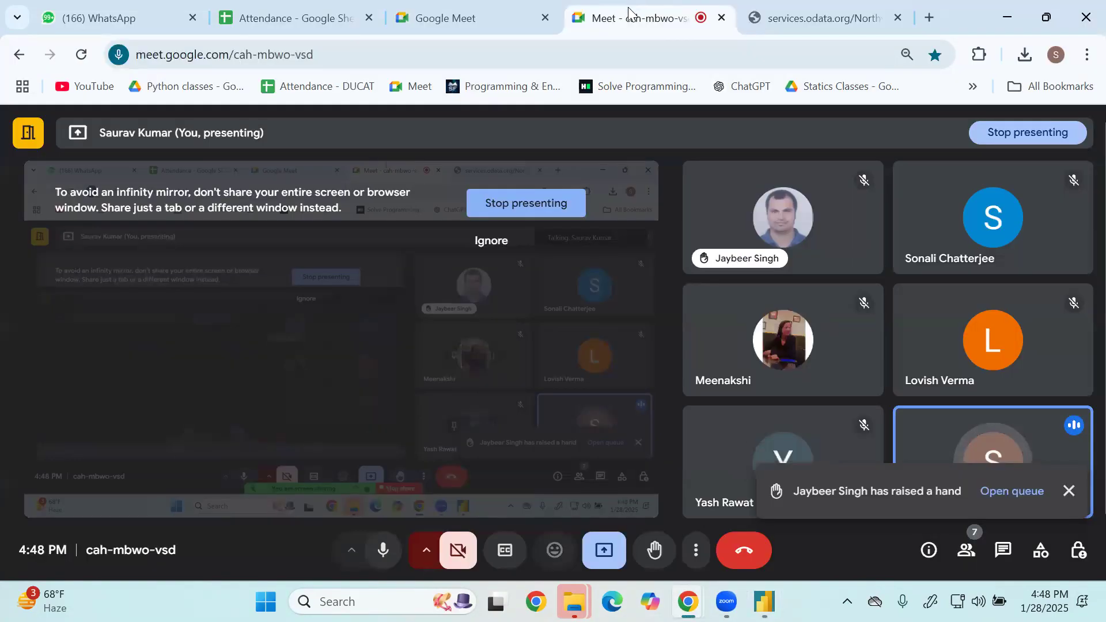
pyautogui.click(772, 17)
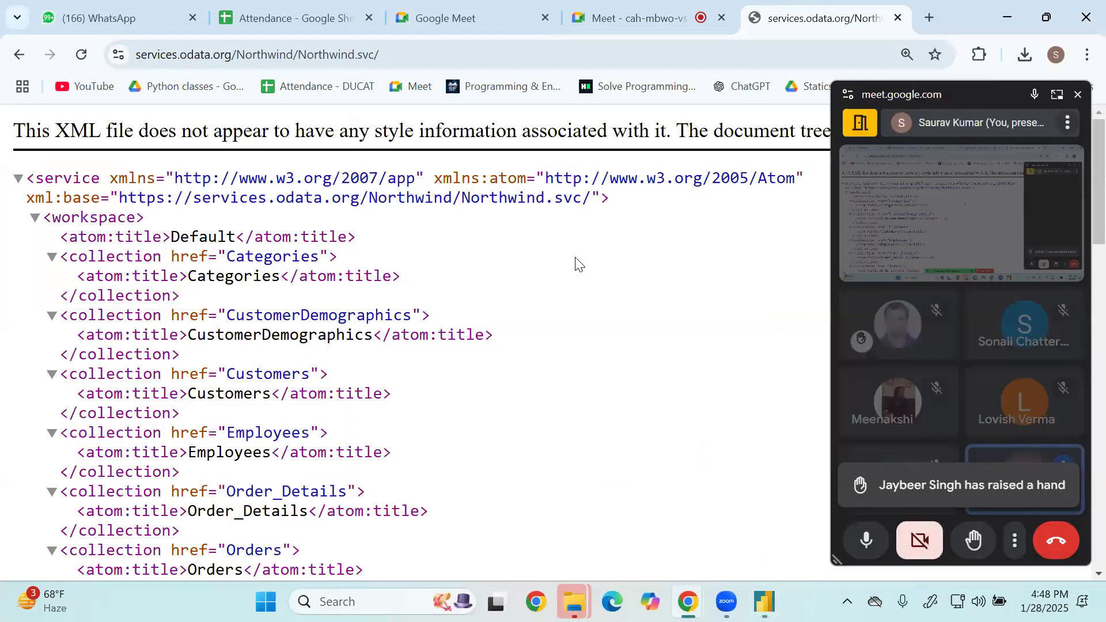
pyautogui.scroll(-3, 473, 306)
pyautogui.scroll(3, 362, 309)
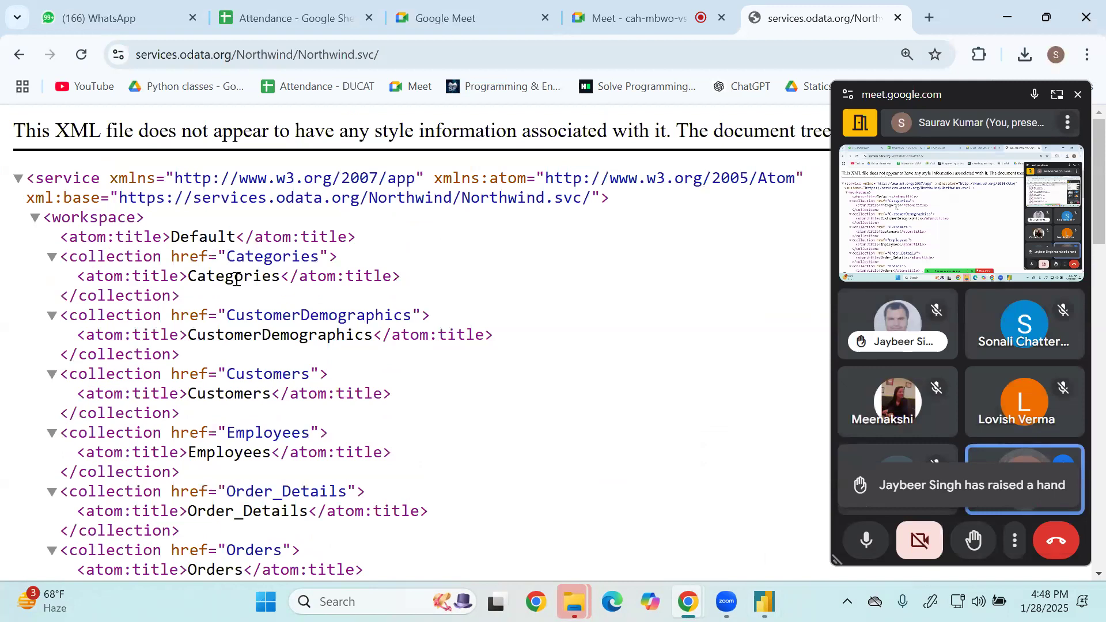
pyautogui.moveTo(192, 275); pyautogui.dragTo(259, 280)
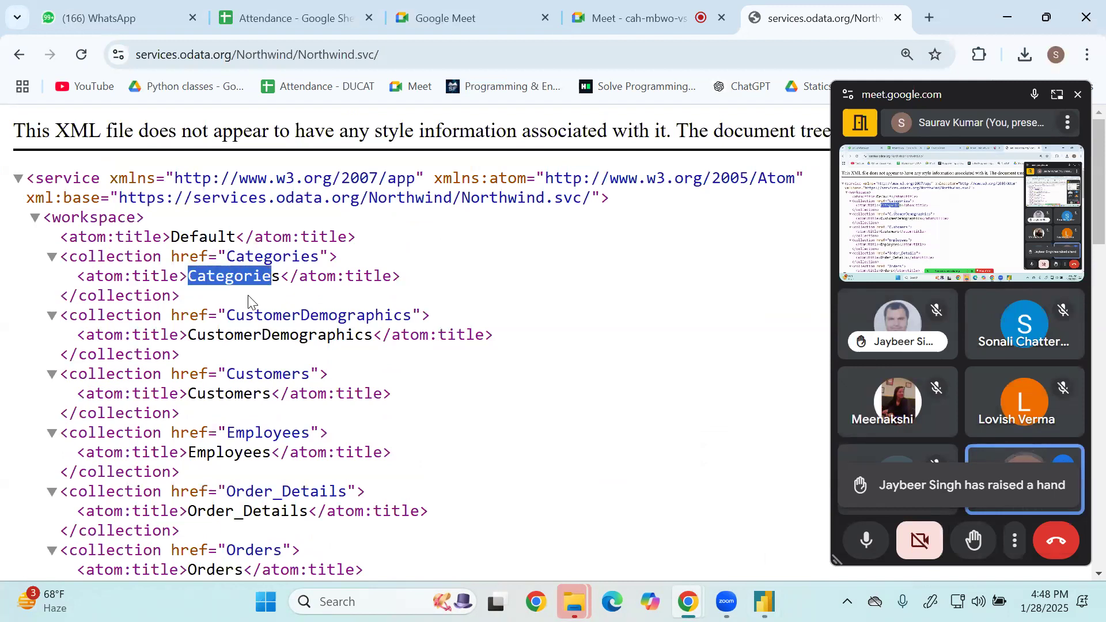
pyautogui.moveTo(228, 316); pyautogui.dragTo(379, 318)
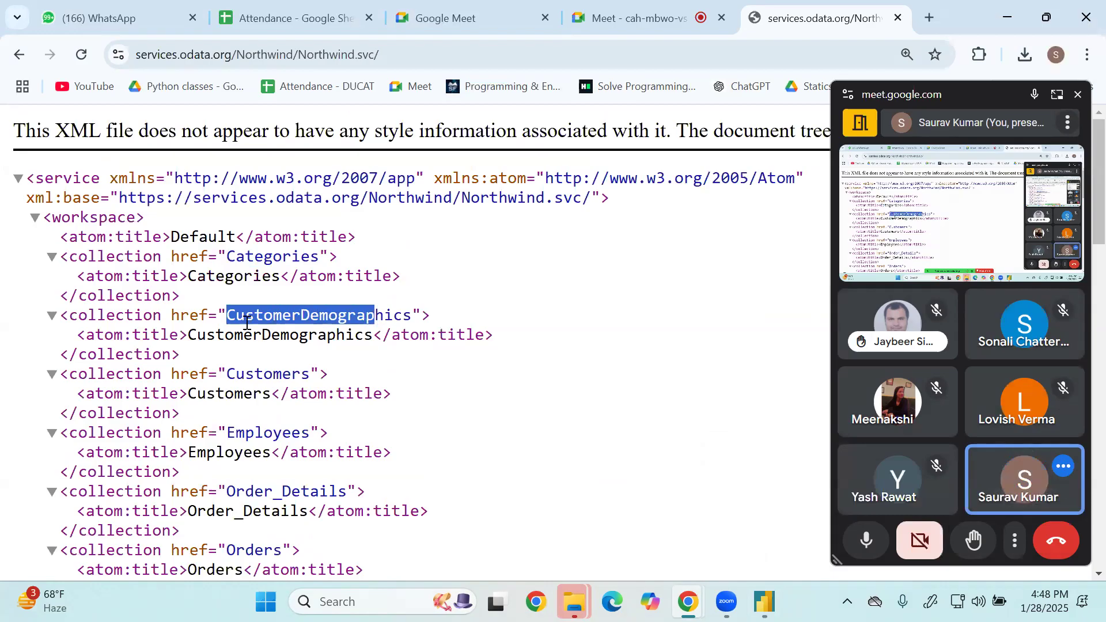
pyautogui.moveTo(190, 315); pyautogui.dragTo(206, 316)
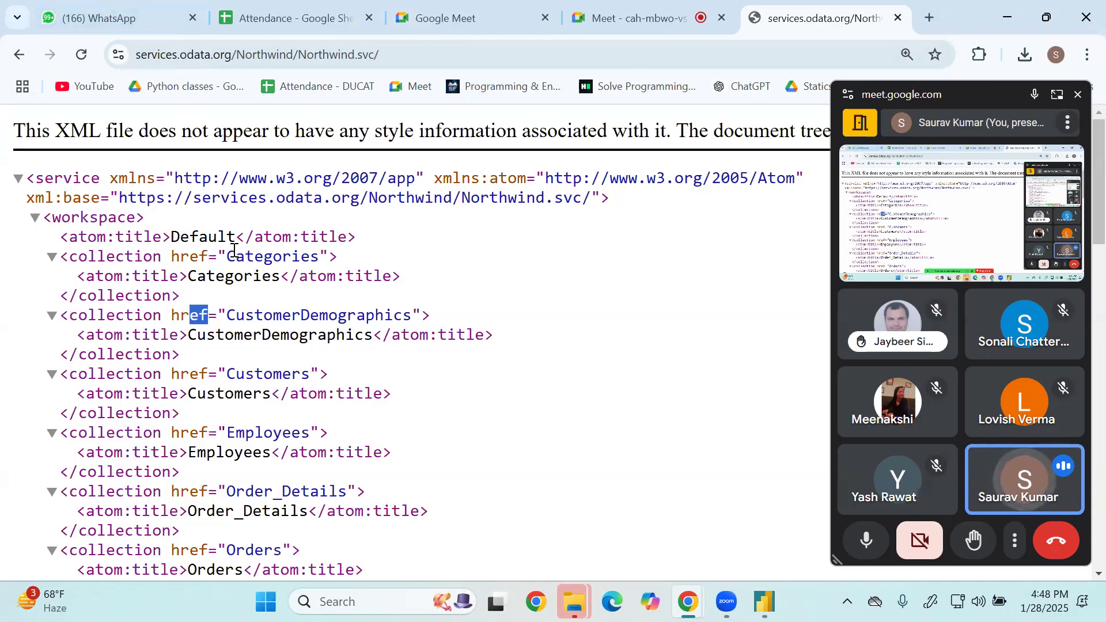
pyautogui.moveTo(231, 254); pyautogui.dragTo(320, 257)
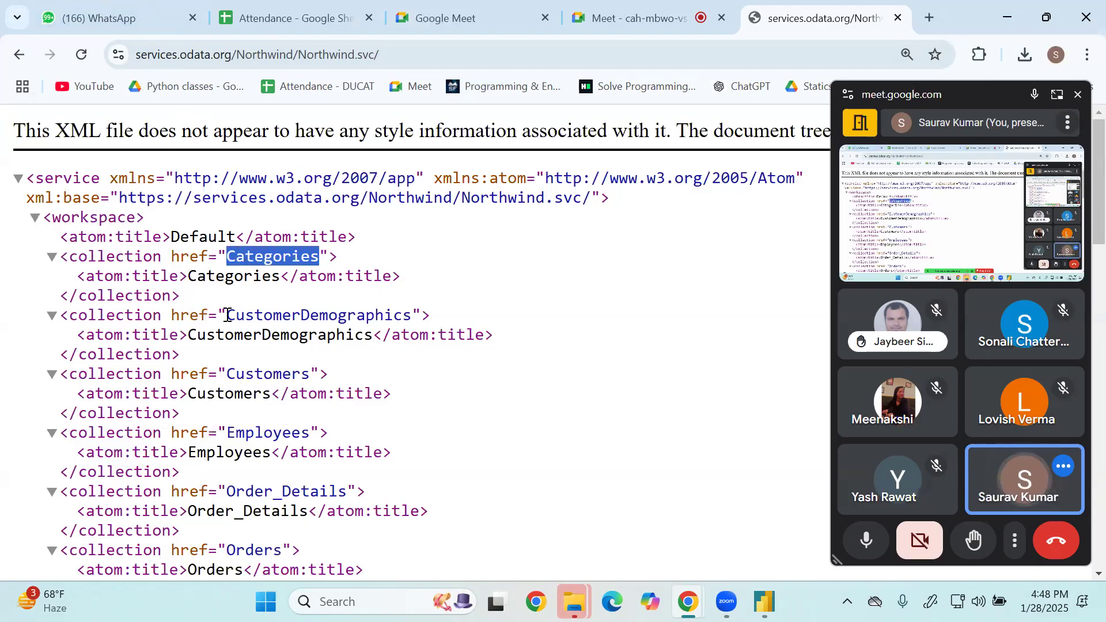
pyautogui.moveTo(227, 315); pyautogui.dragTo(338, 316)
pyautogui.scroll(-6, 242, 420)
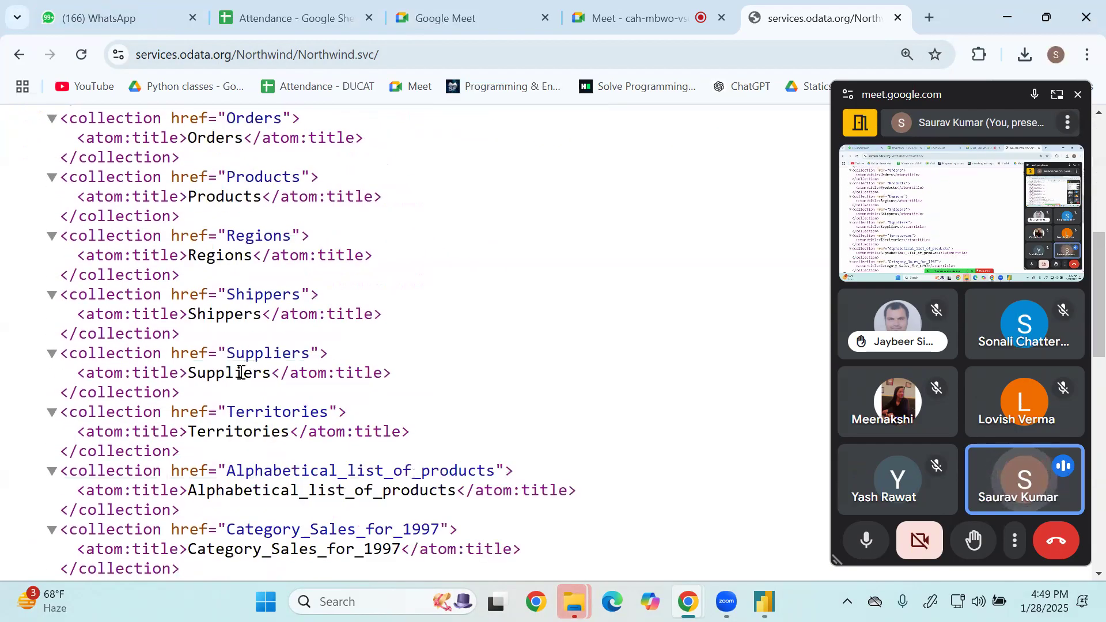
pyautogui.scroll(6, 233, 371)
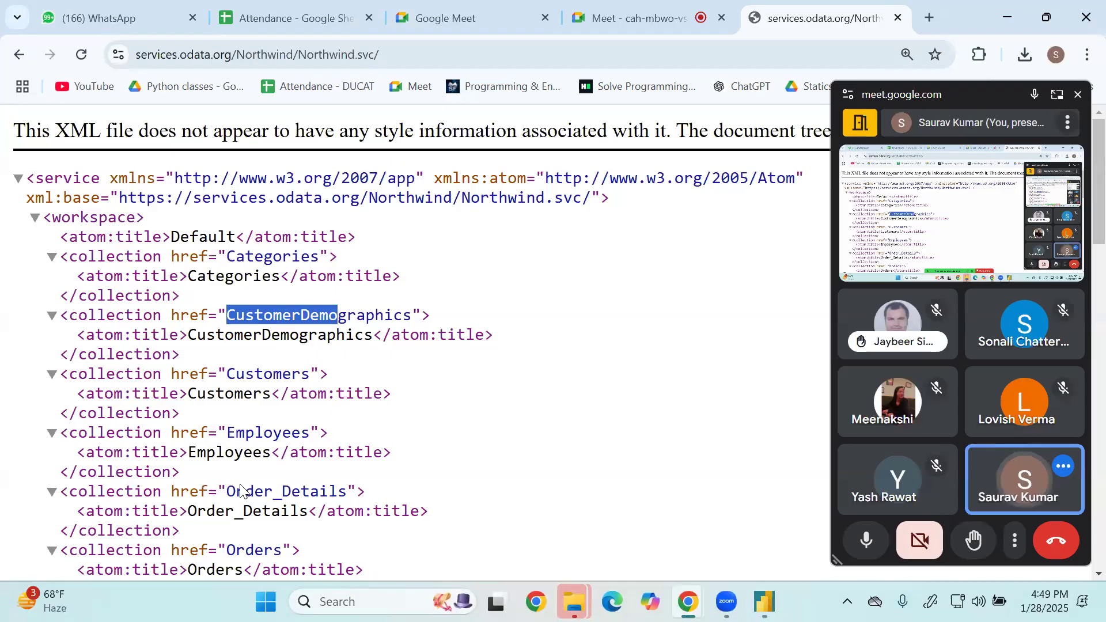
# Switch back to Power BI Desktop, close the floating meeting window and look through the Navigator's table list.
pyautogui.click(764, 603)
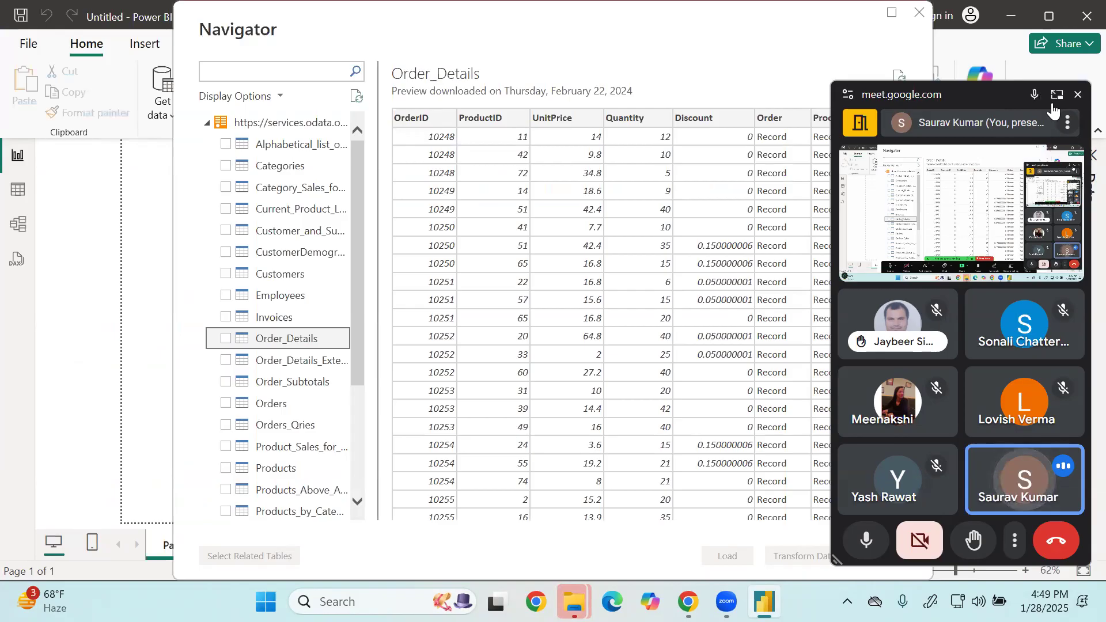
pyautogui.click(1079, 95)
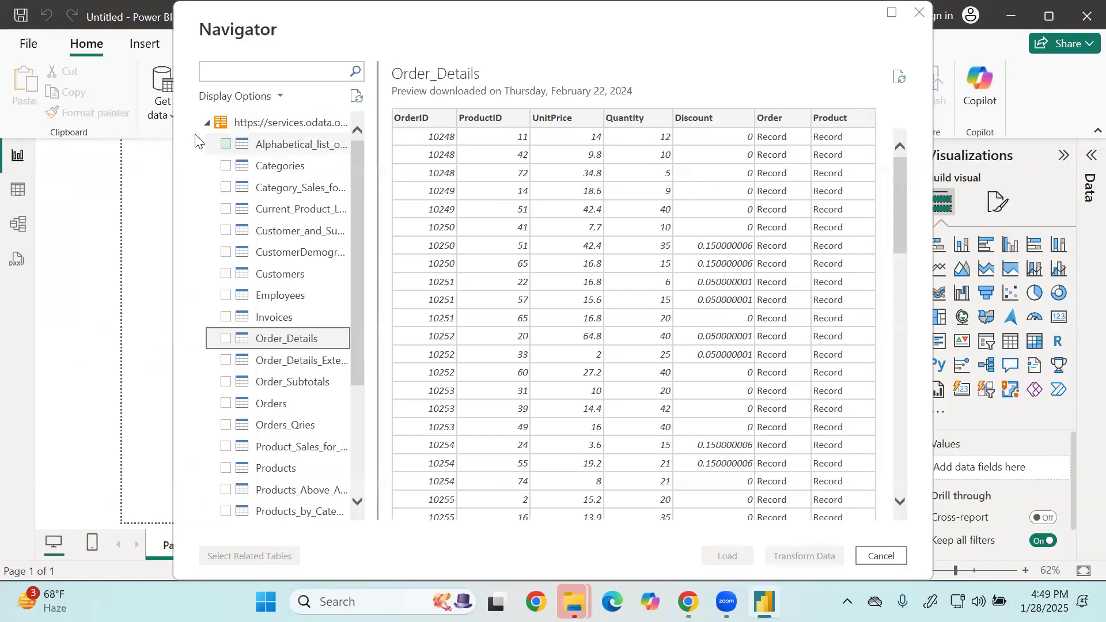
pyautogui.scroll(-3, 308, 344)
pyautogui.scroll(3, 311, 345)
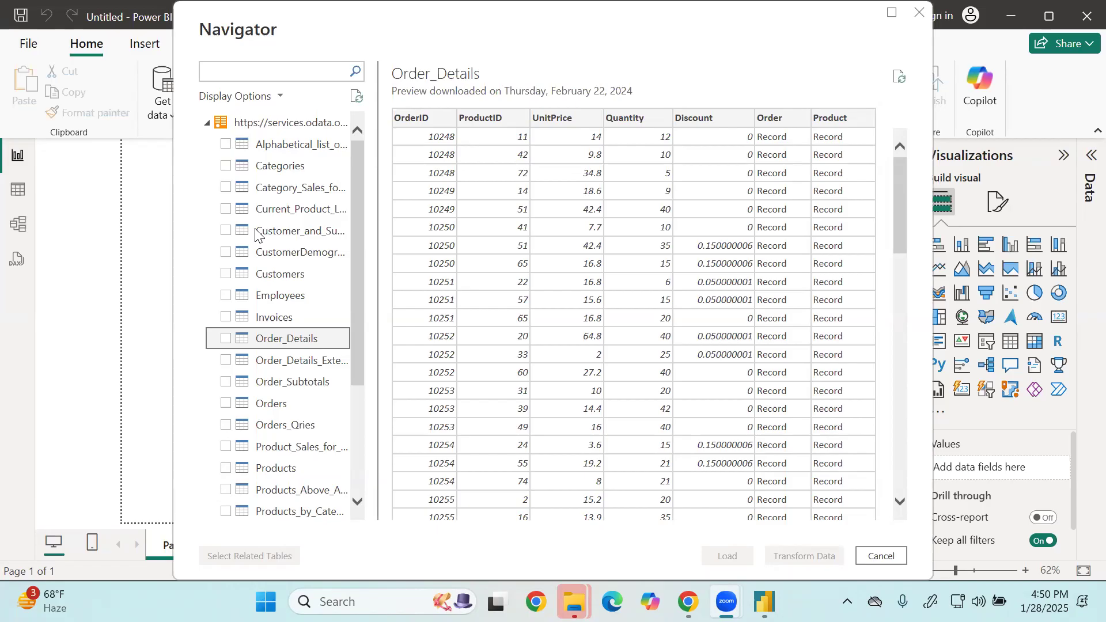
# Select the Categories, Customers, Employees, Invoices, Order_Details and Orders tables for import.
pyautogui.click(225, 166)
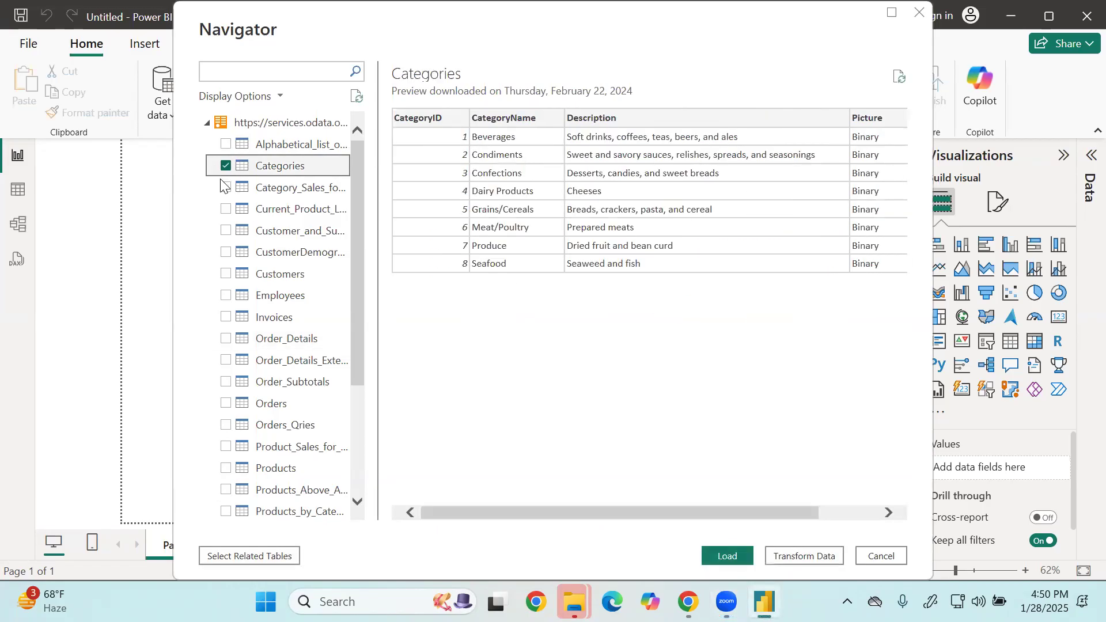
pyautogui.click(225, 275)
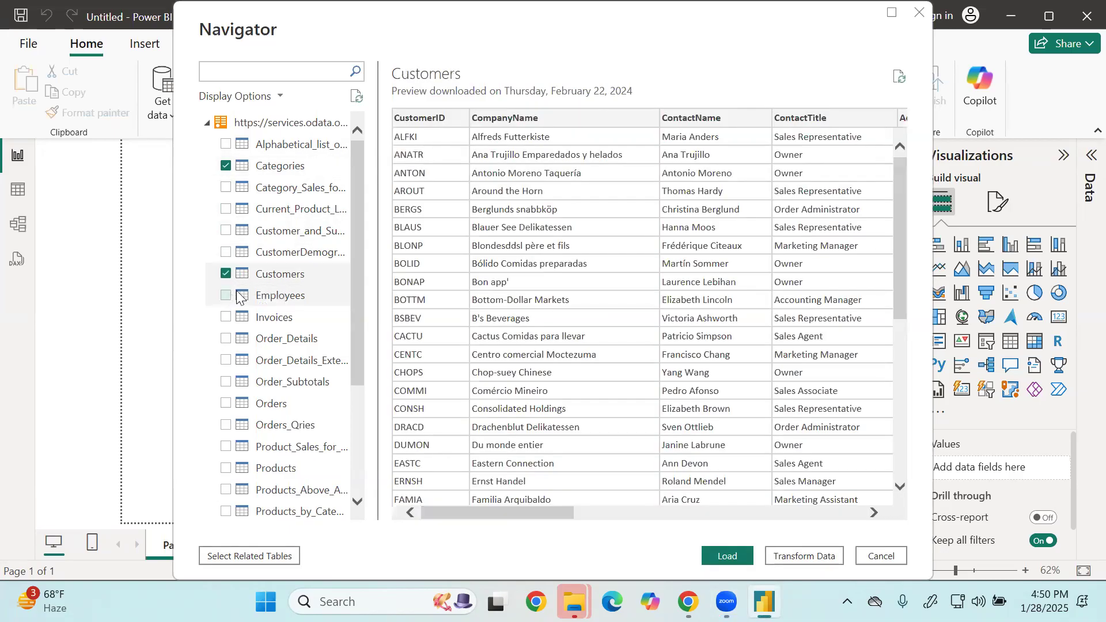
pyautogui.click(226, 295)
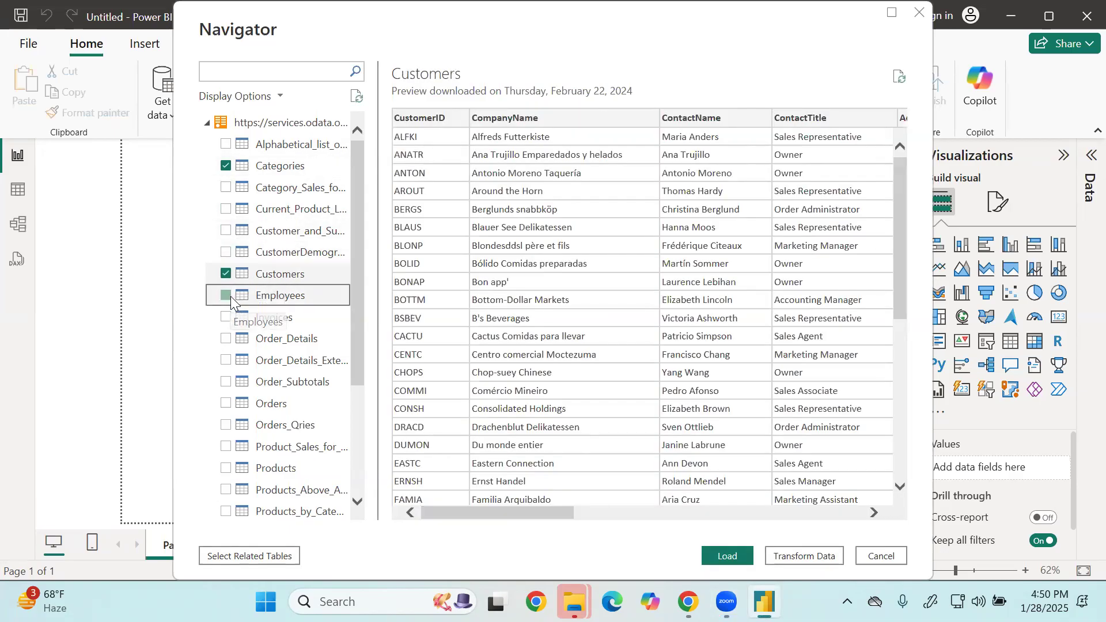
pyautogui.click(224, 321)
pyautogui.click(225, 339)
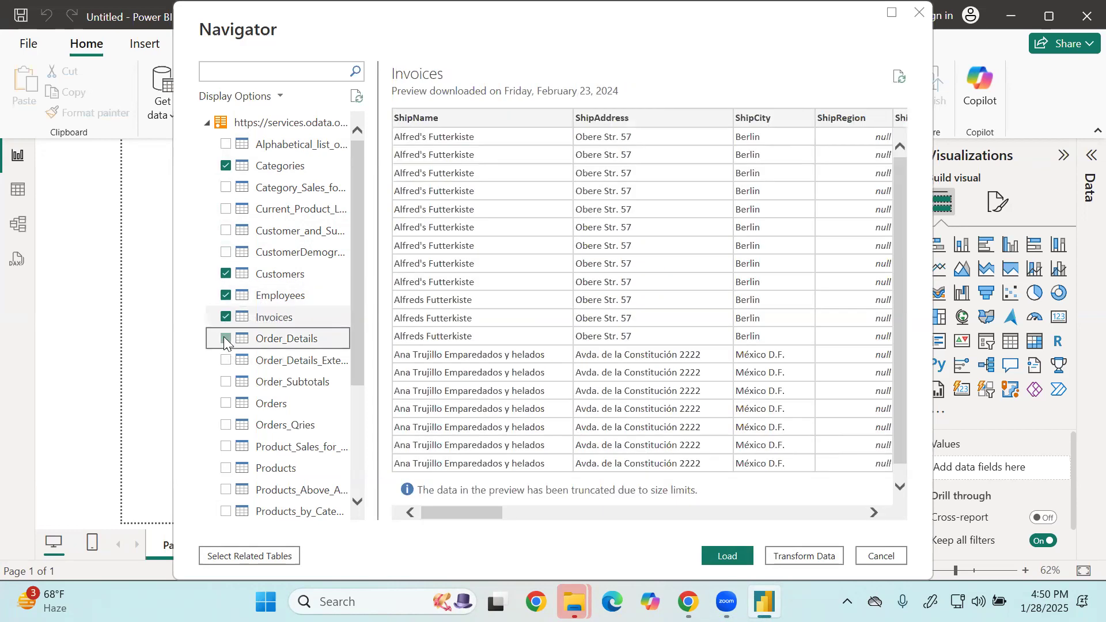
pyautogui.click(227, 404)
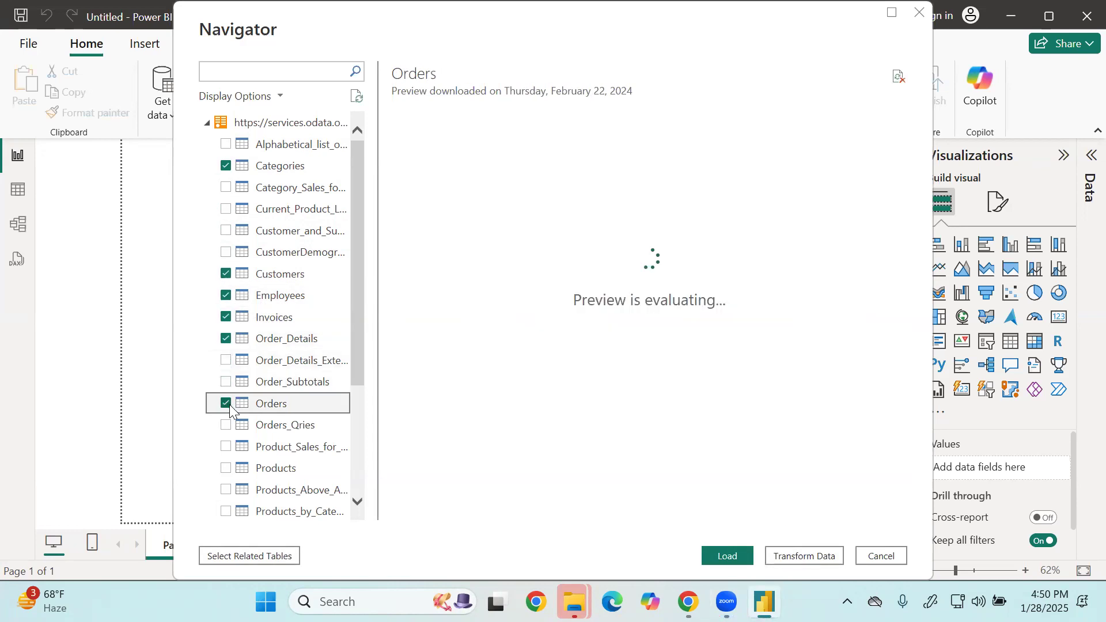
# Add Products, Regions, Shippers, Suppliers and Territories to the selection and open all selected tables in Power Query Editor for transformation.
pyautogui.scroll(-3, 231, 425)
pyautogui.click(225, 347)
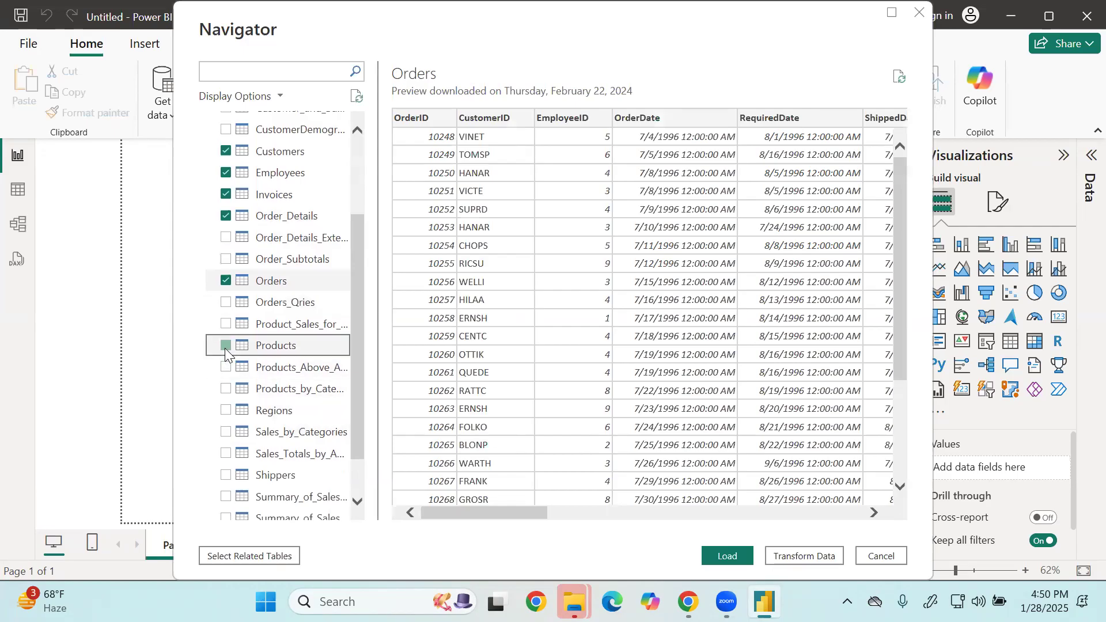
pyautogui.click(225, 409)
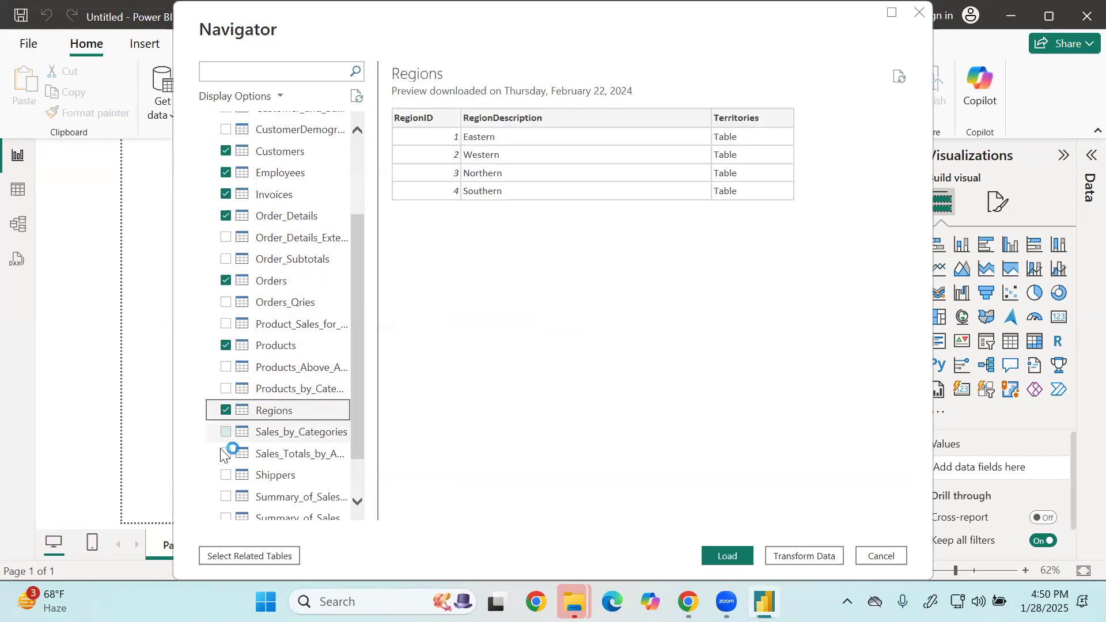
pyautogui.click(226, 476)
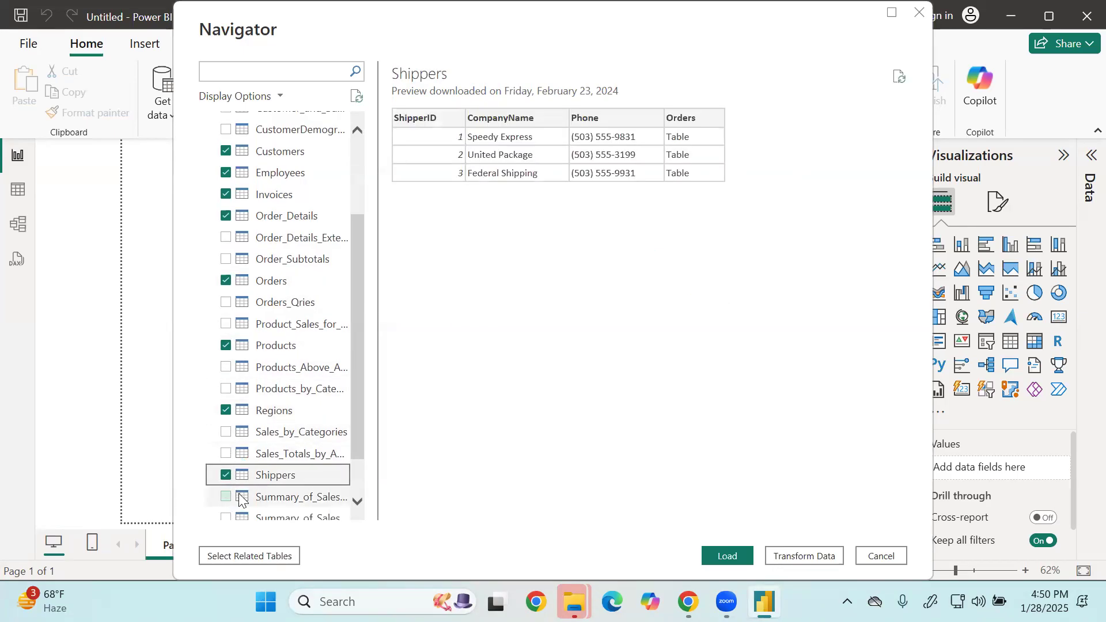
pyautogui.scroll(-1, 239, 496)
pyautogui.click(227, 487)
pyautogui.click(230, 509)
pyautogui.click(226, 510)
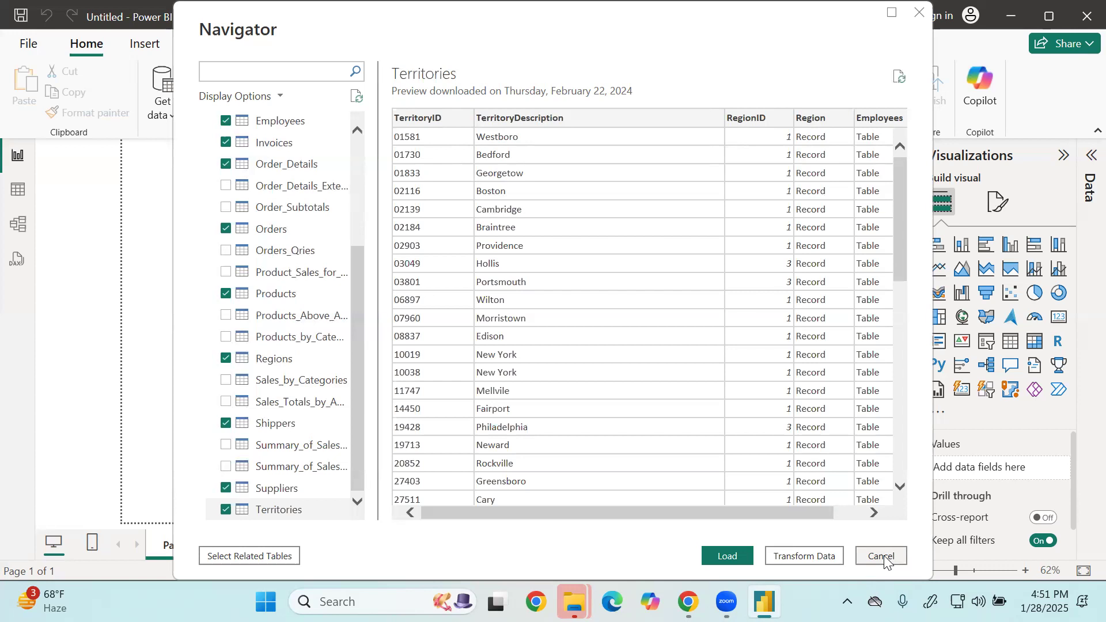
pyautogui.click(826, 557)
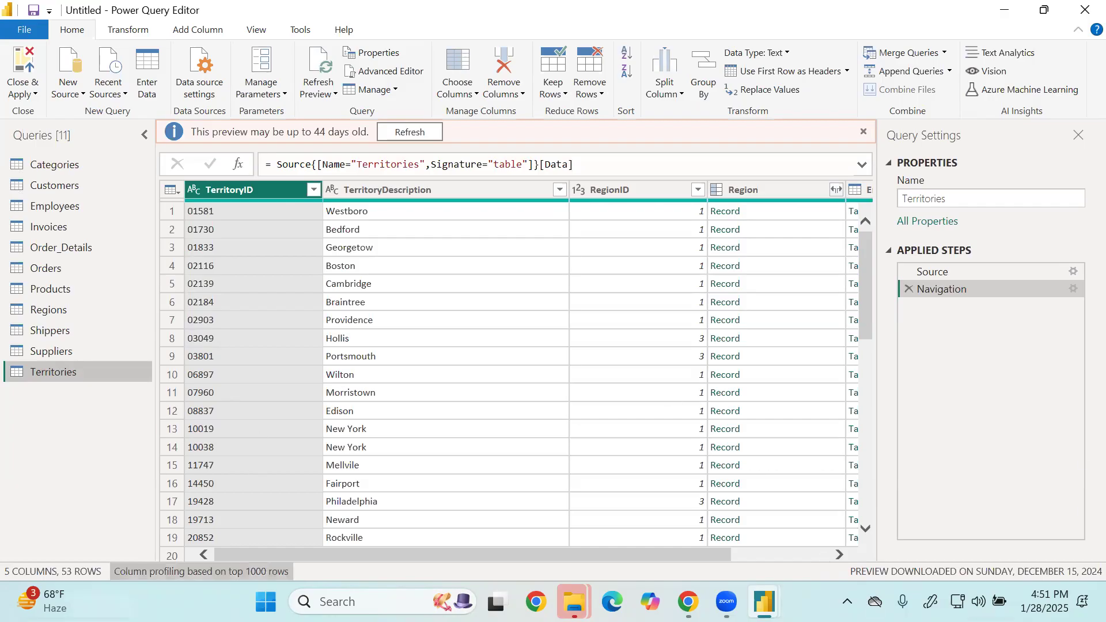
# View the Order_Details query and check the data source settings of the current file.
pyautogui.click(75, 246)
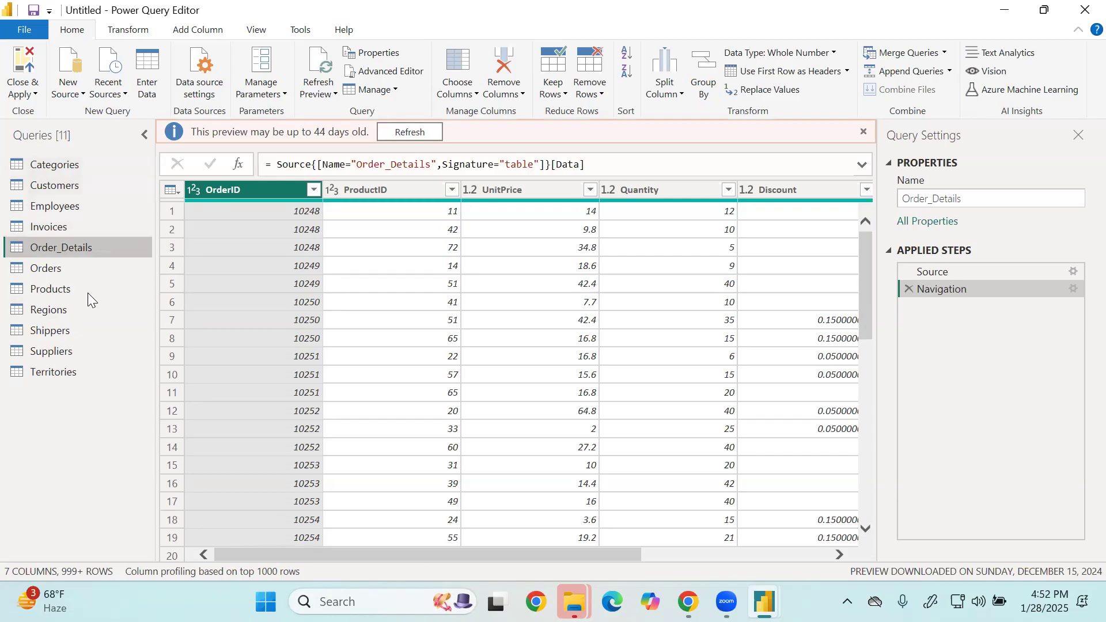
pyautogui.click(206, 72)
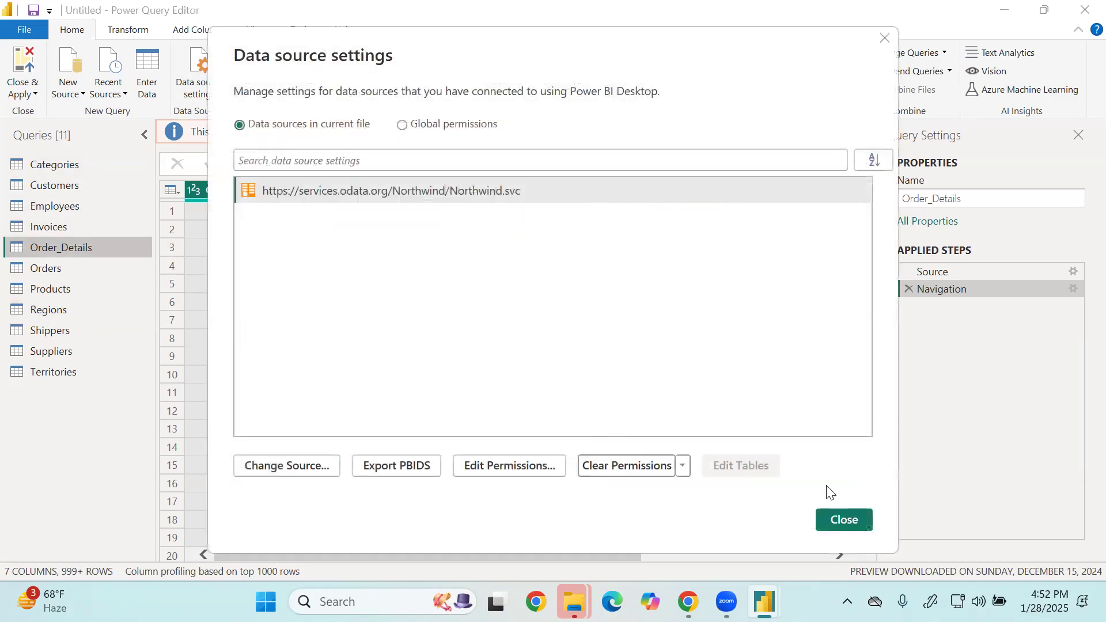
pyautogui.click(846, 520)
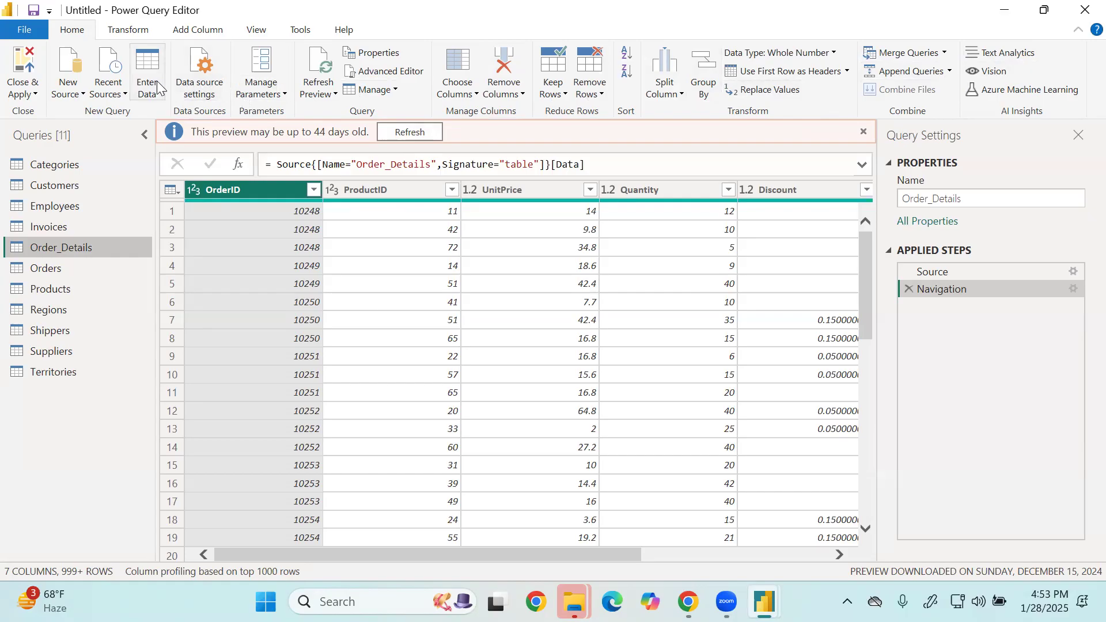
# Import the Summary_of_Sales_by_Quarters table from the recently used Northwind OData source as an additional query.
pyautogui.click(118, 85)
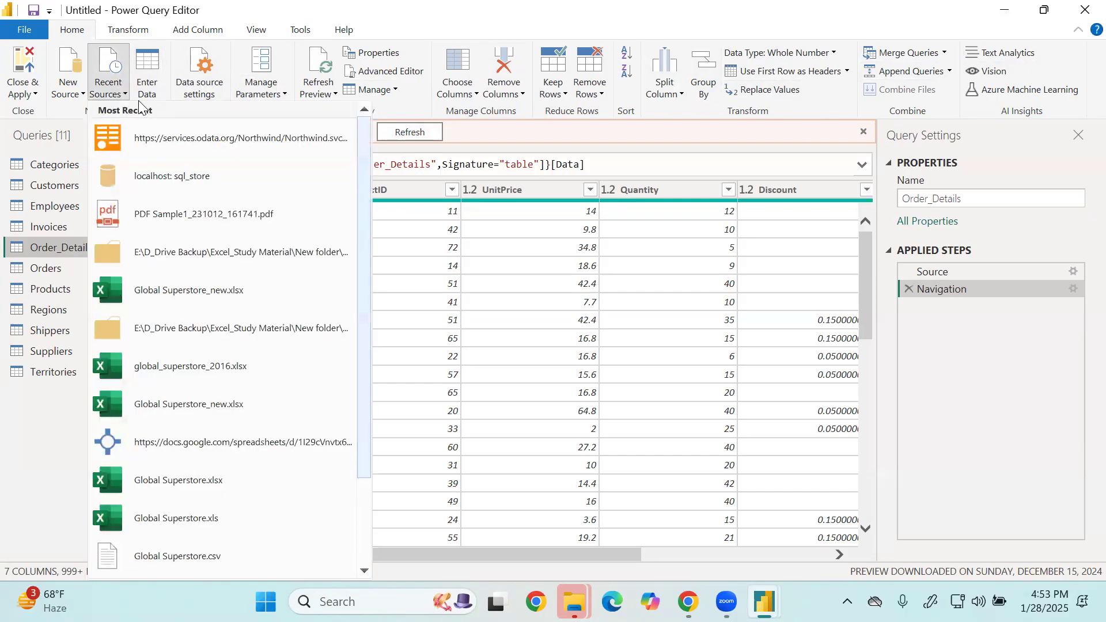
pyautogui.click(169, 138)
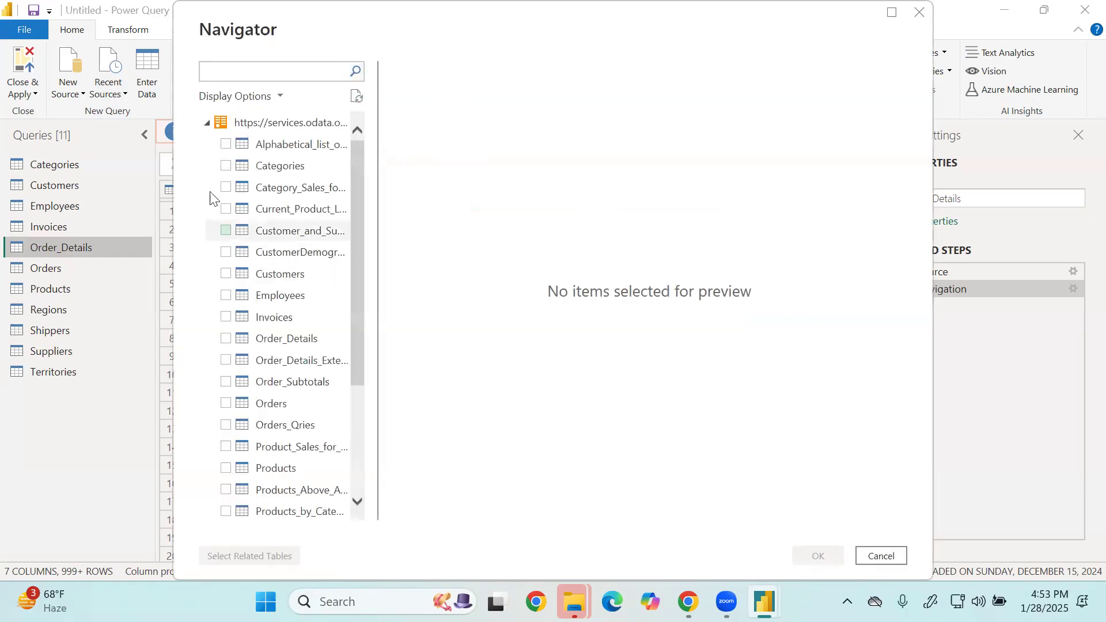
pyautogui.click(224, 277)
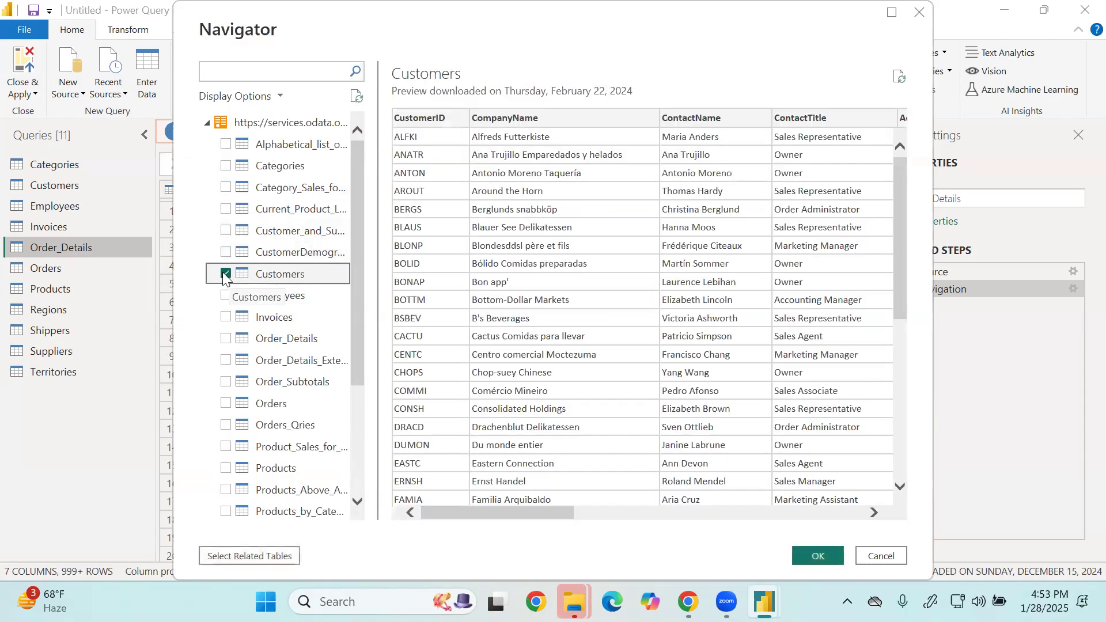
pyautogui.click(224, 276)
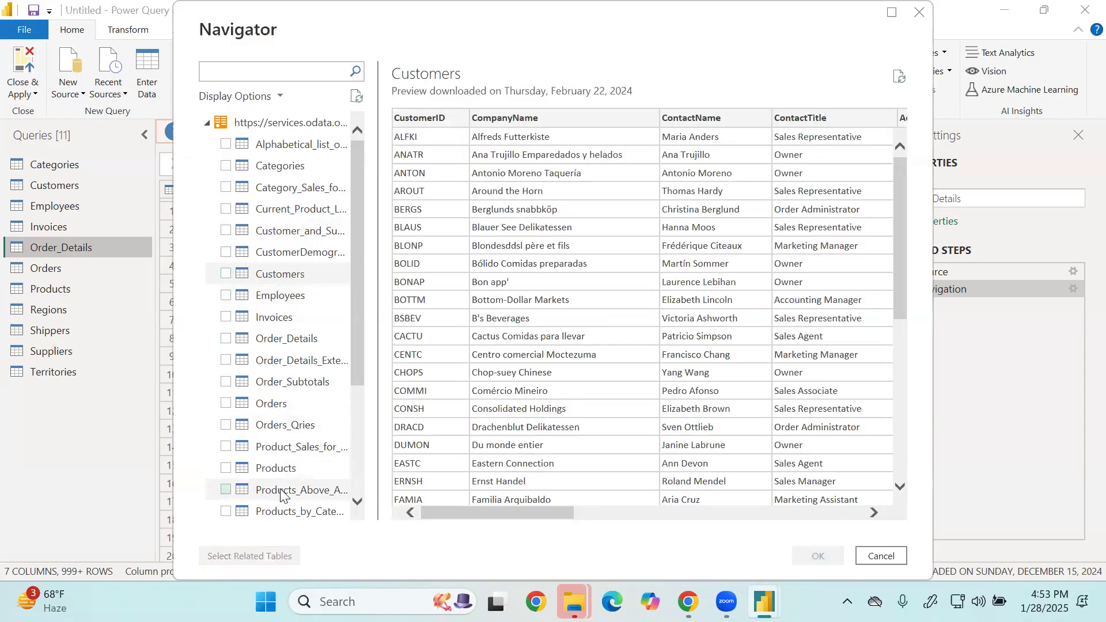
pyautogui.scroll(-3, 287, 478)
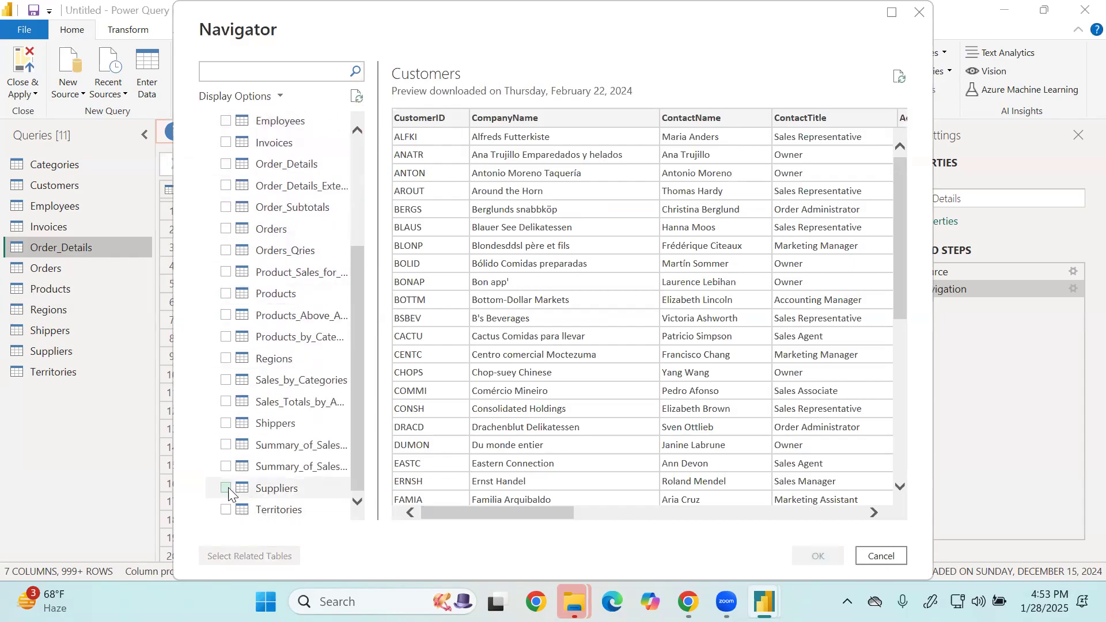
pyautogui.click(226, 448)
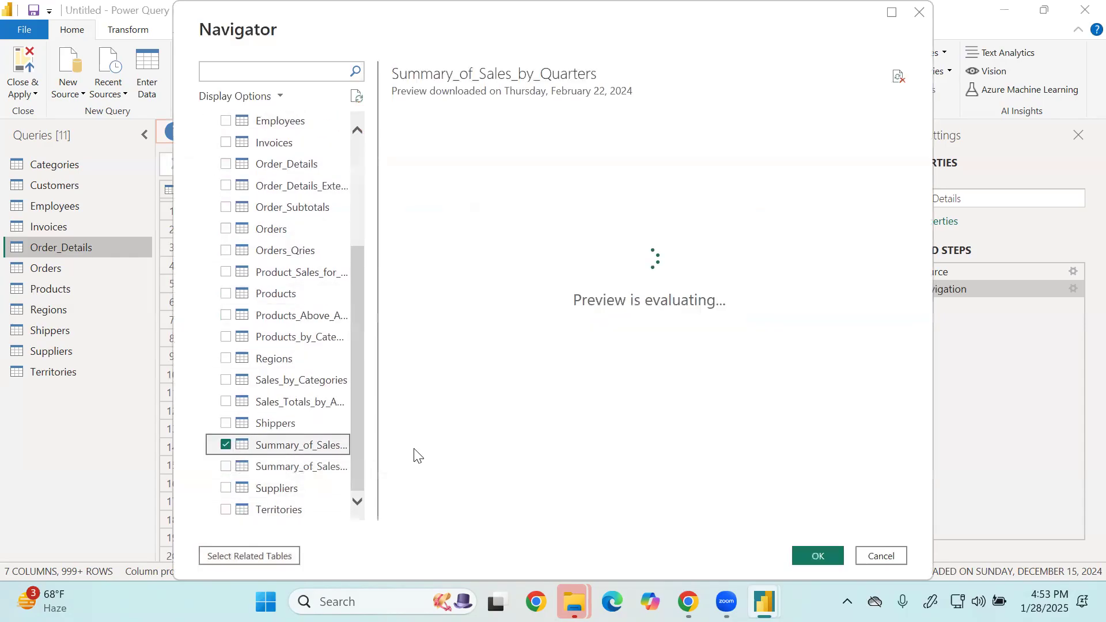
pyautogui.click(832, 563)
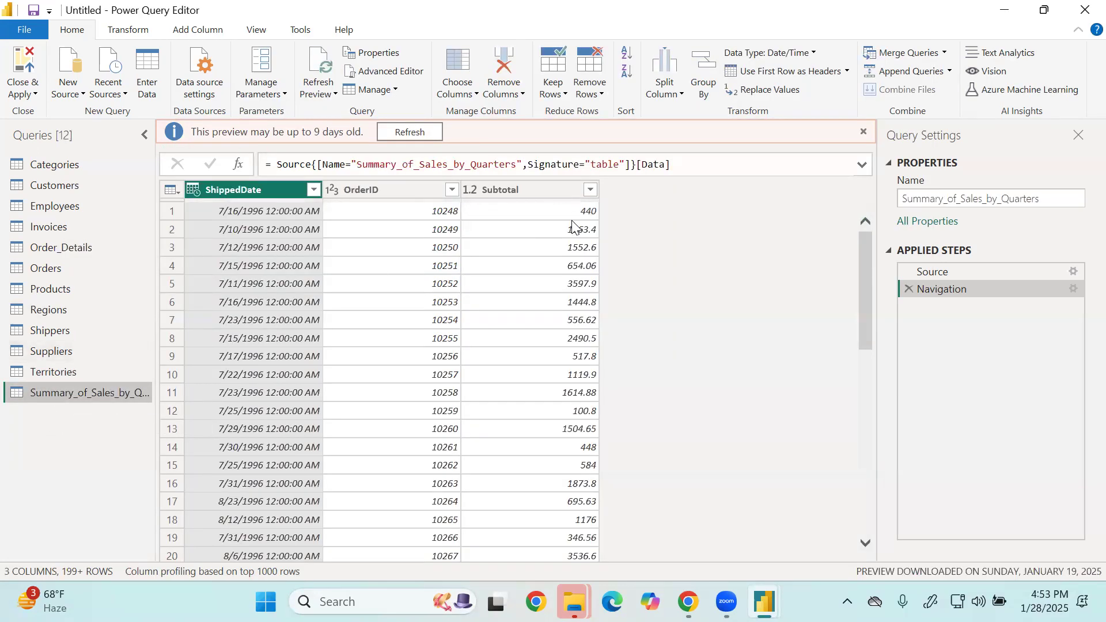
# View the Invoices query and open the Order_Details query.
pyautogui.click(67, 227)
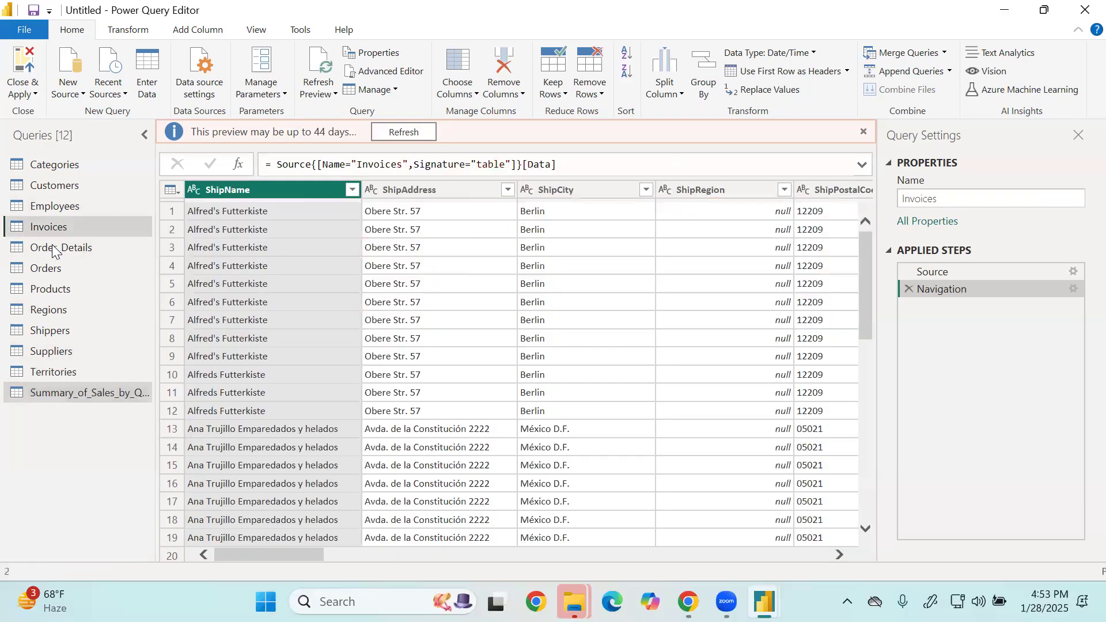
pyautogui.click(52, 245)
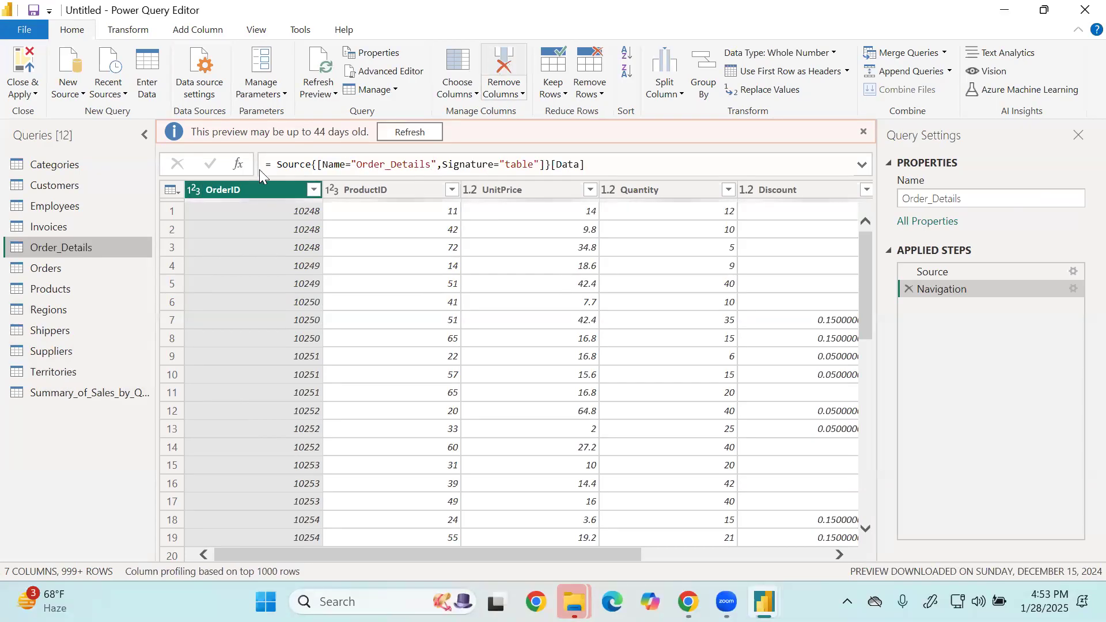
pyautogui.moveTo(252, 169)
pyautogui.mouseDown()
pyautogui.moveTo(223, 176)
pyautogui.moveTo(218, 194)
pyautogui.mouseUp()
pyautogui.moveTo(327, 187); pyautogui.dragTo(346, 181)
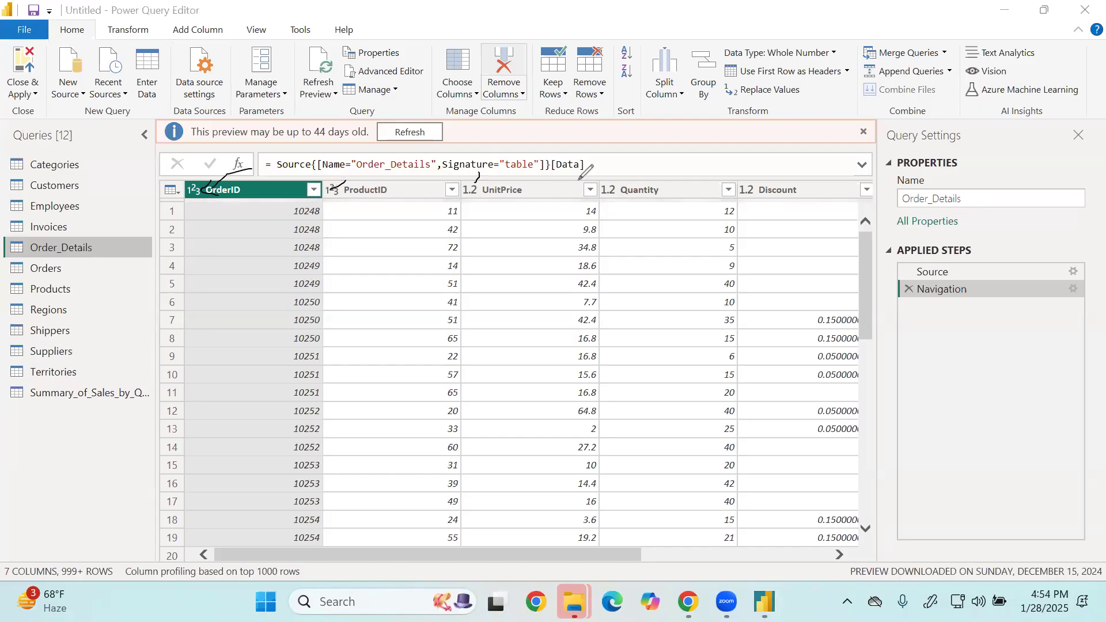
pyautogui.moveTo(613, 174); pyautogui.dragTo(614, 183)
pyautogui.moveTo(202, 172)
pyautogui.mouseDown()
pyautogui.moveTo(155, 196)
pyautogui.moveTo(218, 186)
pyautogui.moveTo(173, 172)
pyautogui.mouseUp()
pyautogui.moveTo(476, 179); pyautogui.dragTo(480, 172)
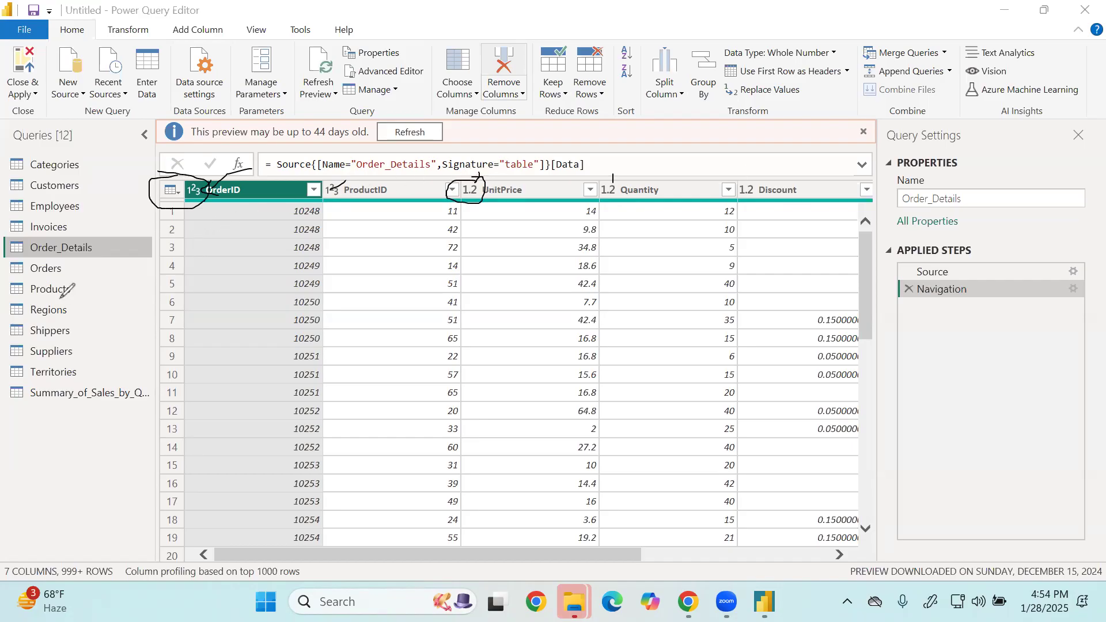
pyautogui.click(107, 385)
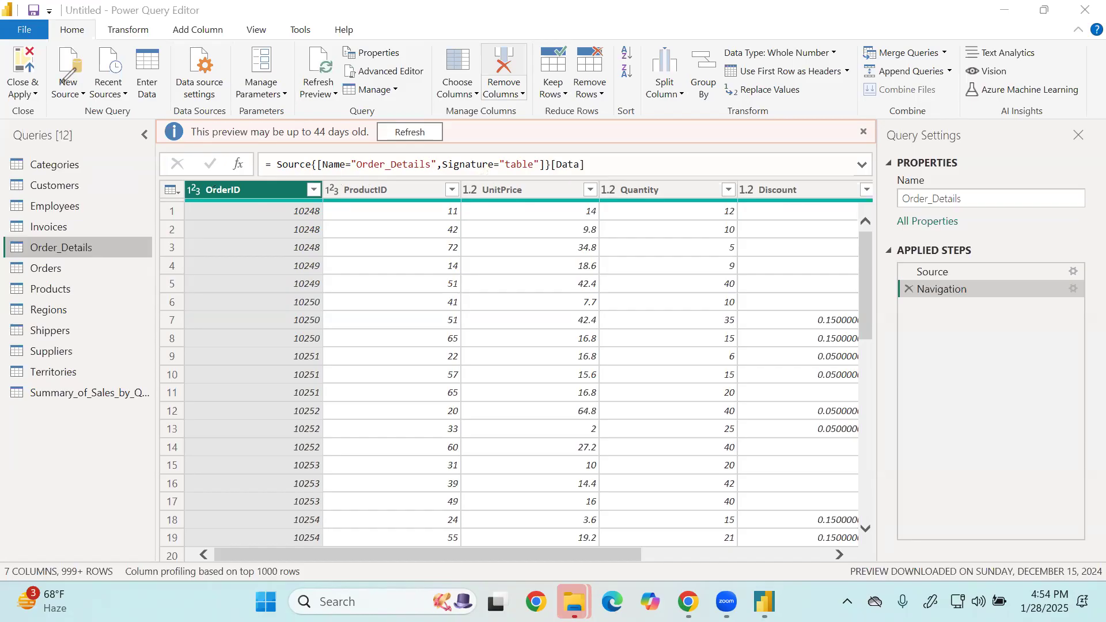
# Examine the columns of the Order_Details query, including its Order and Product record columns, and compare them with the Orders query.
pyautogui.moveTo(379, 554); pyautogui.dragTo(317, 581)
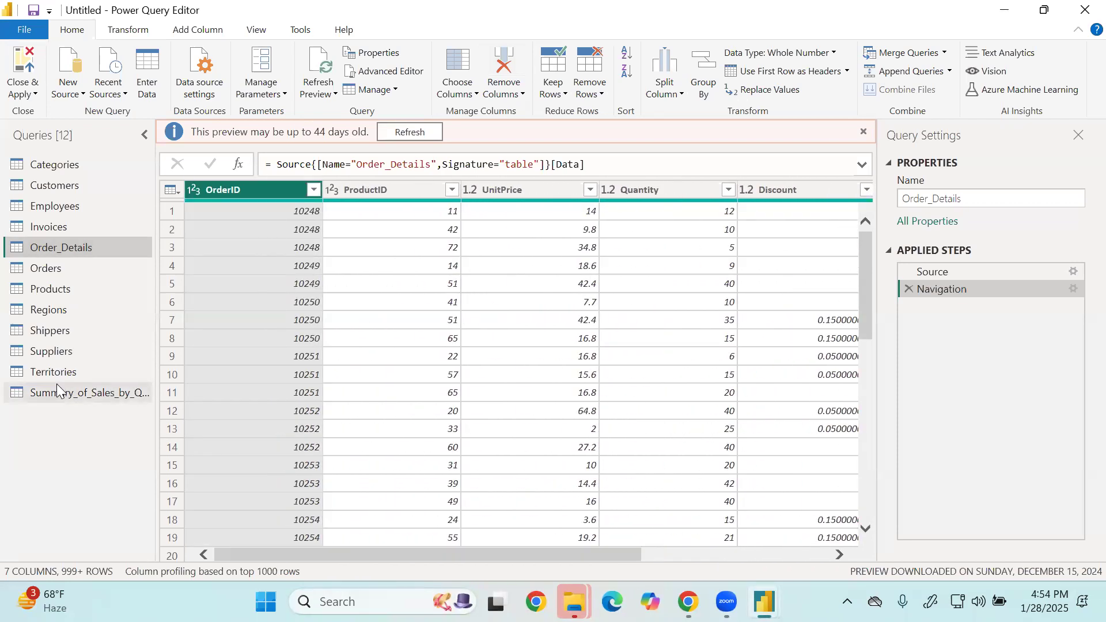
pyautogui.click(753, 552)
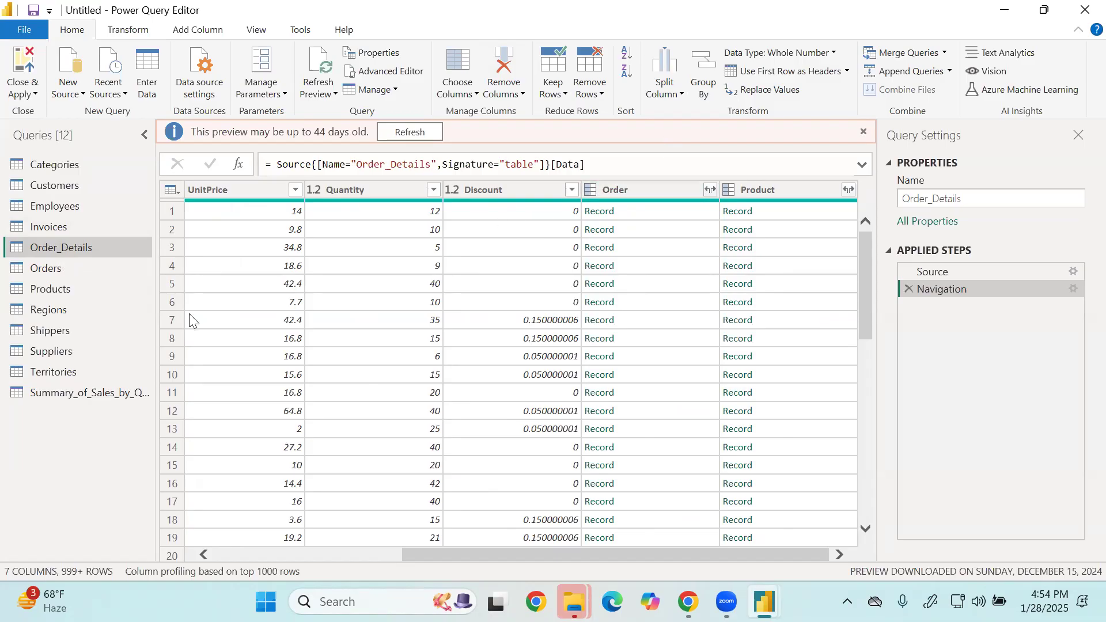
pyautogui.click(36, 277)
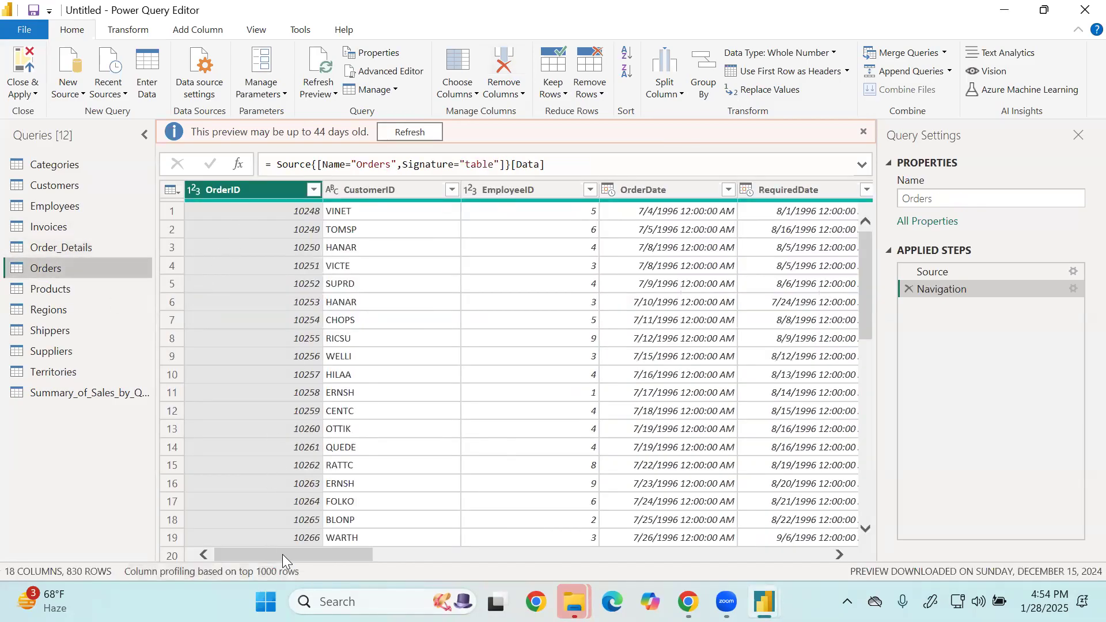
pyautogui.moveTo(457, 554); pyautogui.dragTo(248, 533)
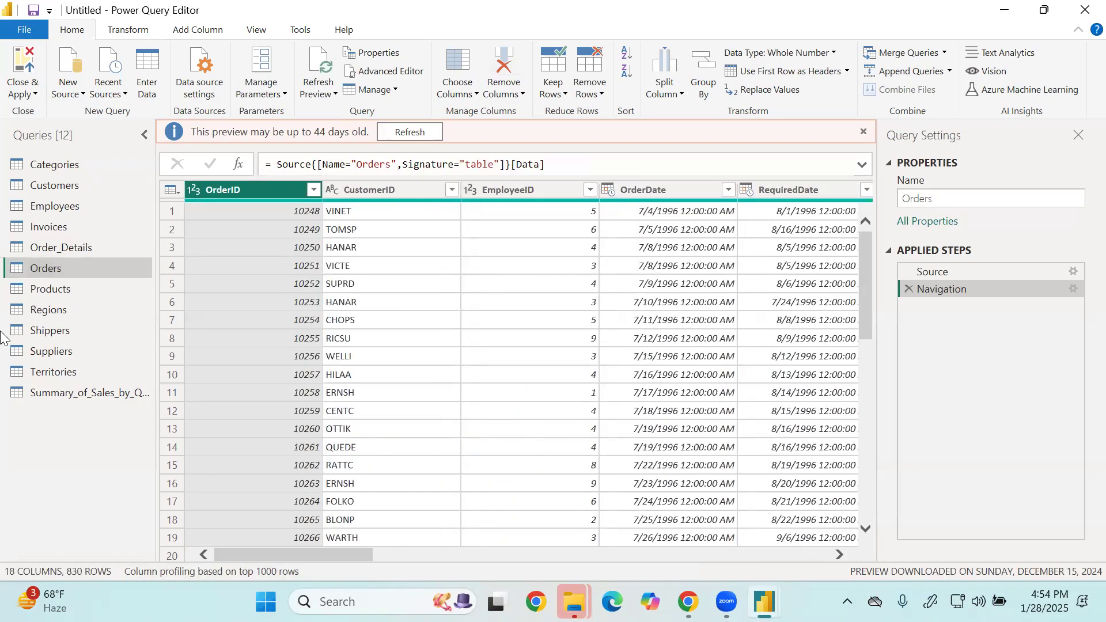
pyautogui.click(85, 249)
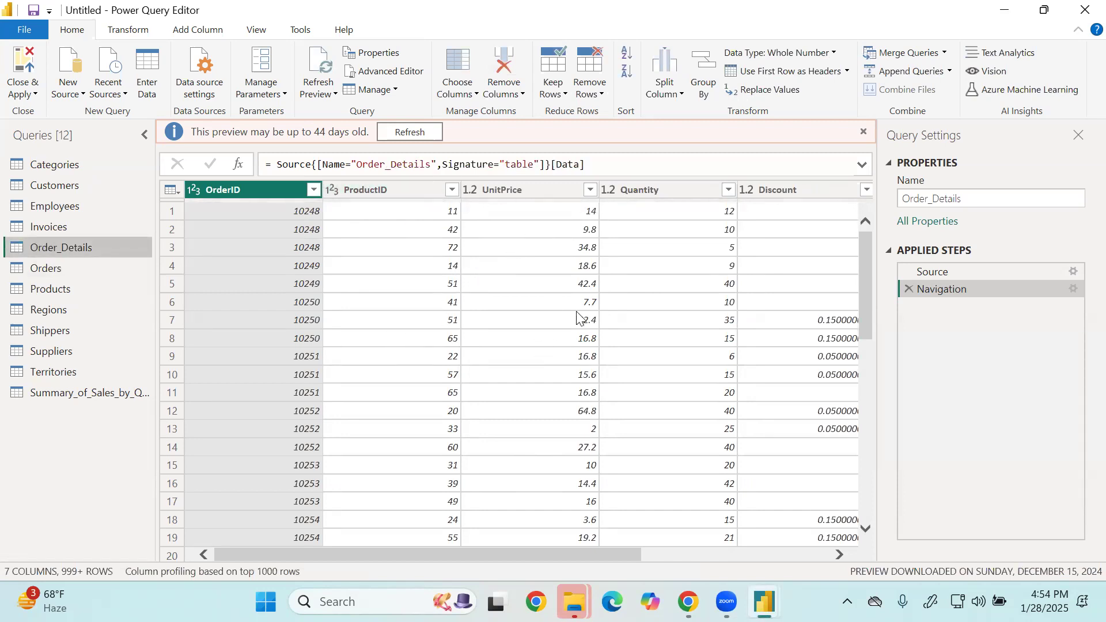
pyautogui.moveTo(523, 554); pyautogui.dragTo(397, 412)
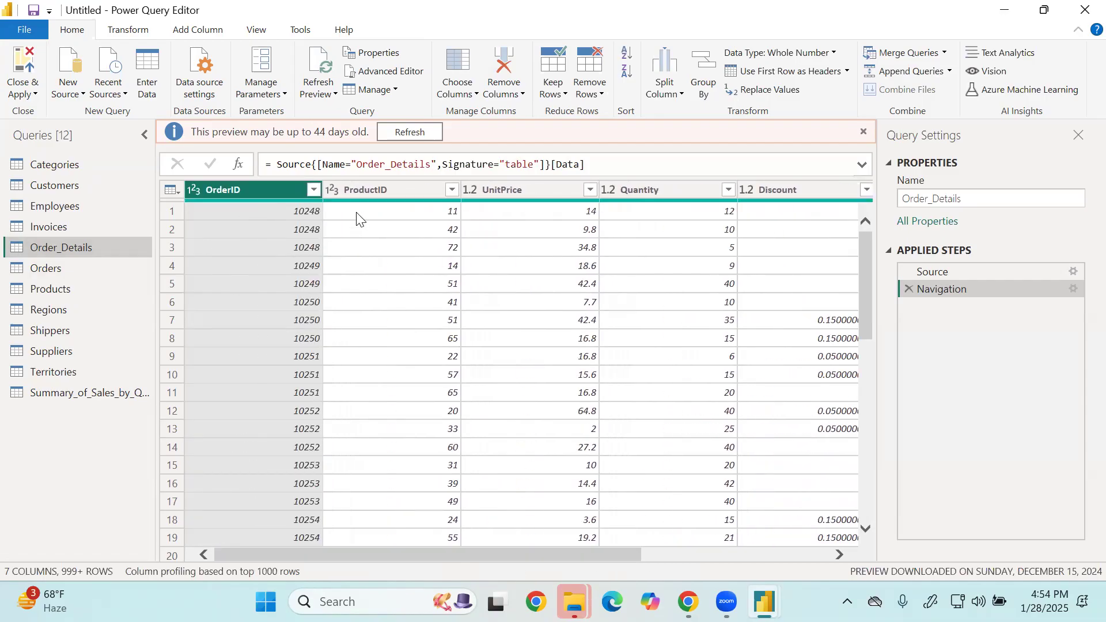
# Expand the Order column of Order_Details into only OrderDate, ShippedDate, ShipVia and Freight, using the original column name as prefix.
pyautogui.moveTo(393, 558); pyautogui.dragTo(580, 558)
pyautogui.click(710, 189)
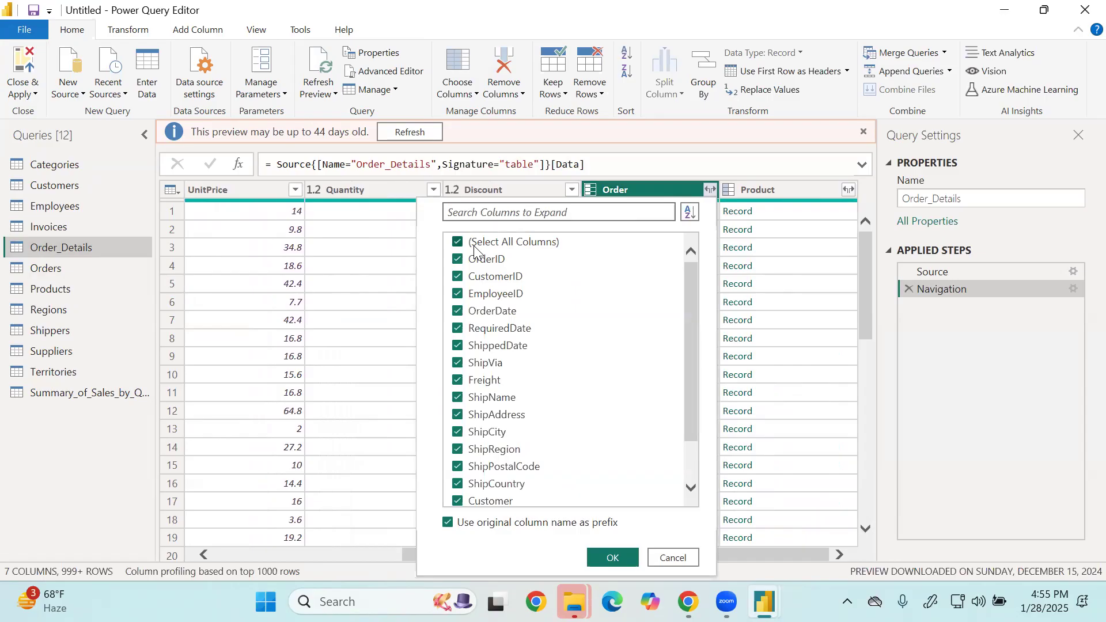
pyautogui.click(475, 244)
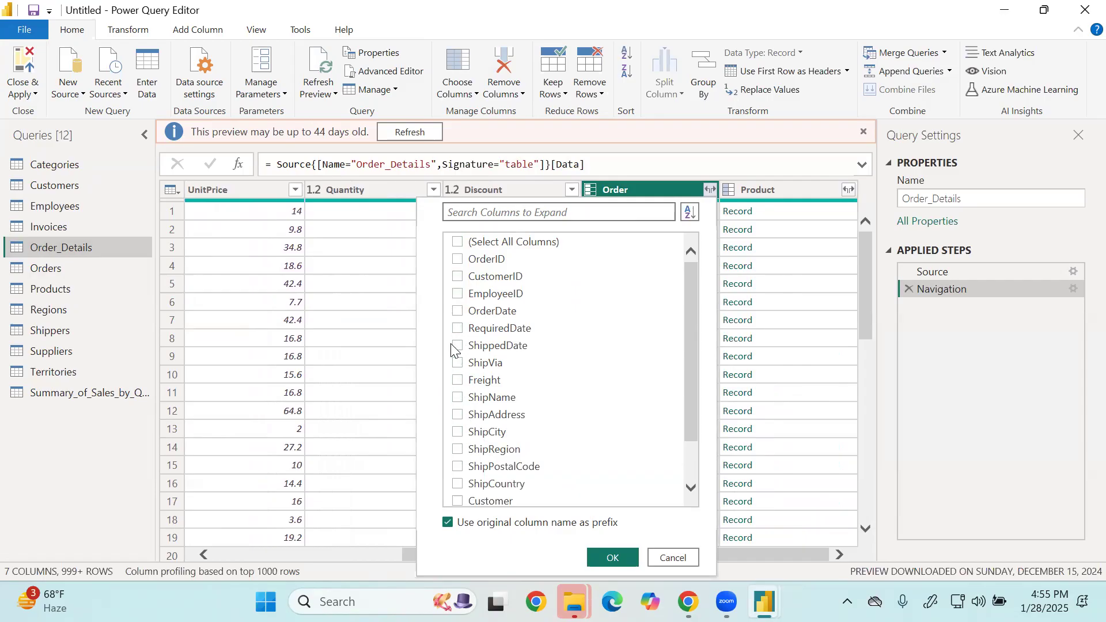
pyautogui.click(458, 311)
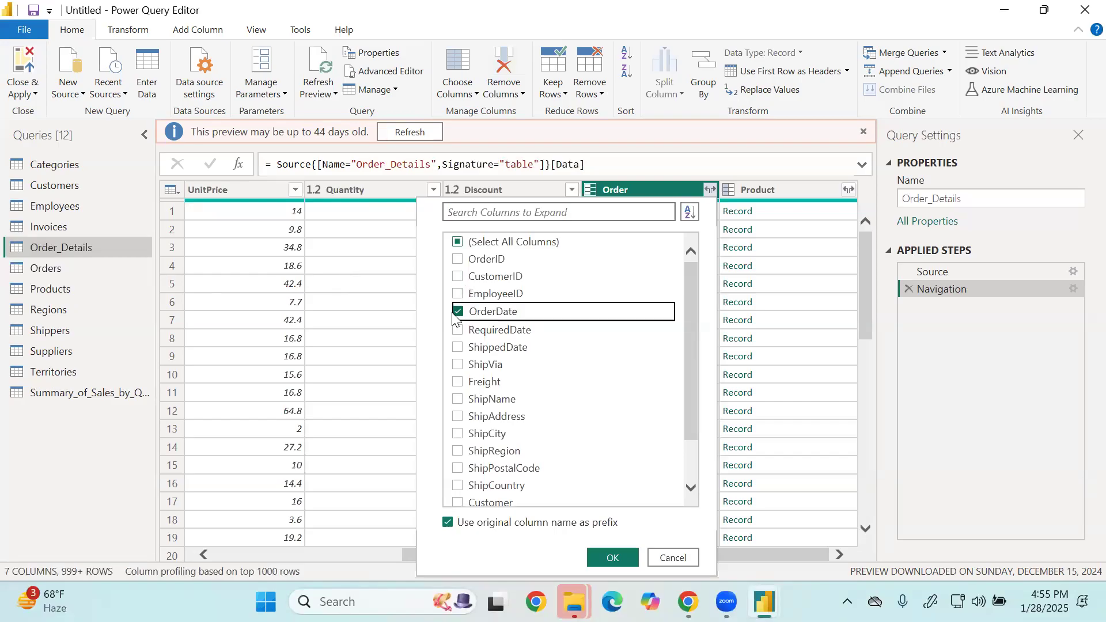
pyautogui.click(459, 346)
pyautogui.click(459, 365)
pyautogui.click(458, 381)
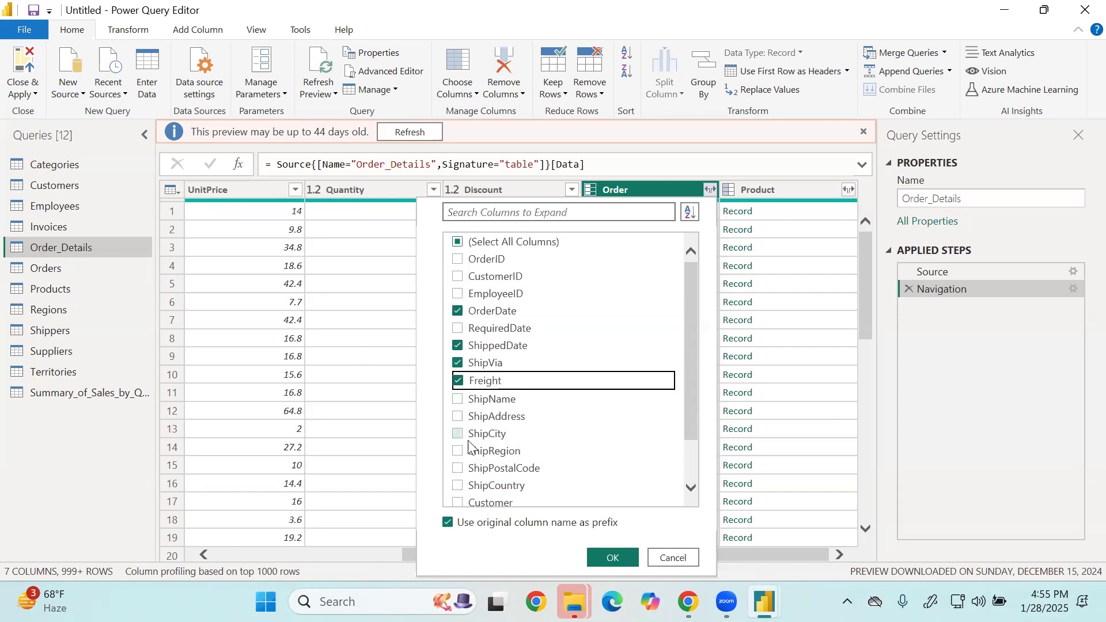
pyautogui.scroll(-1, 476, 447)
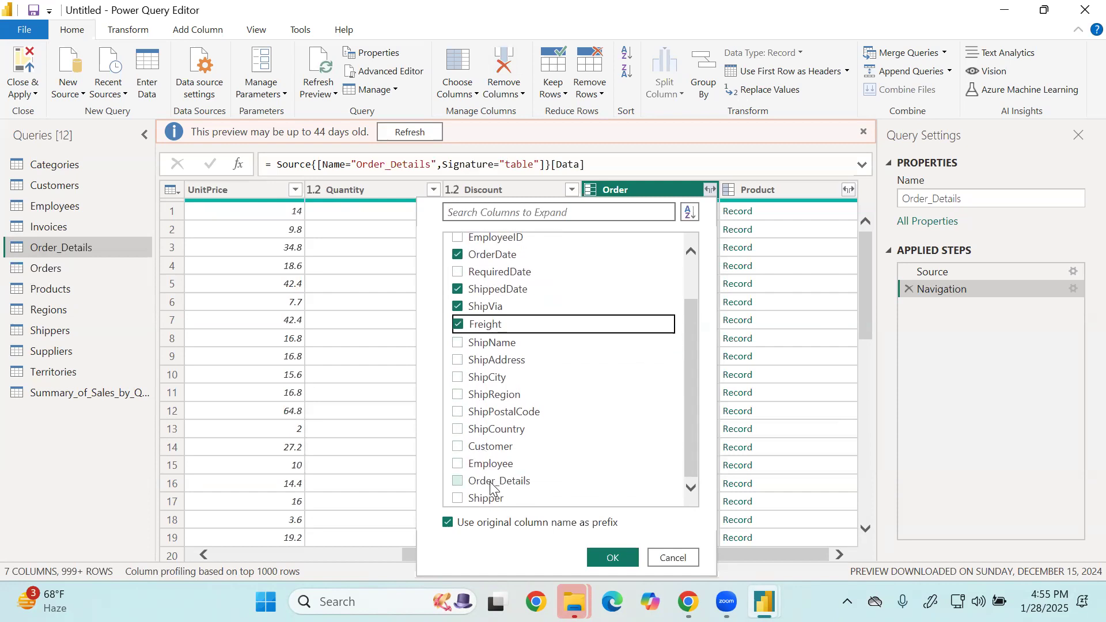
pyautogui.scroll(2, 490, 468)
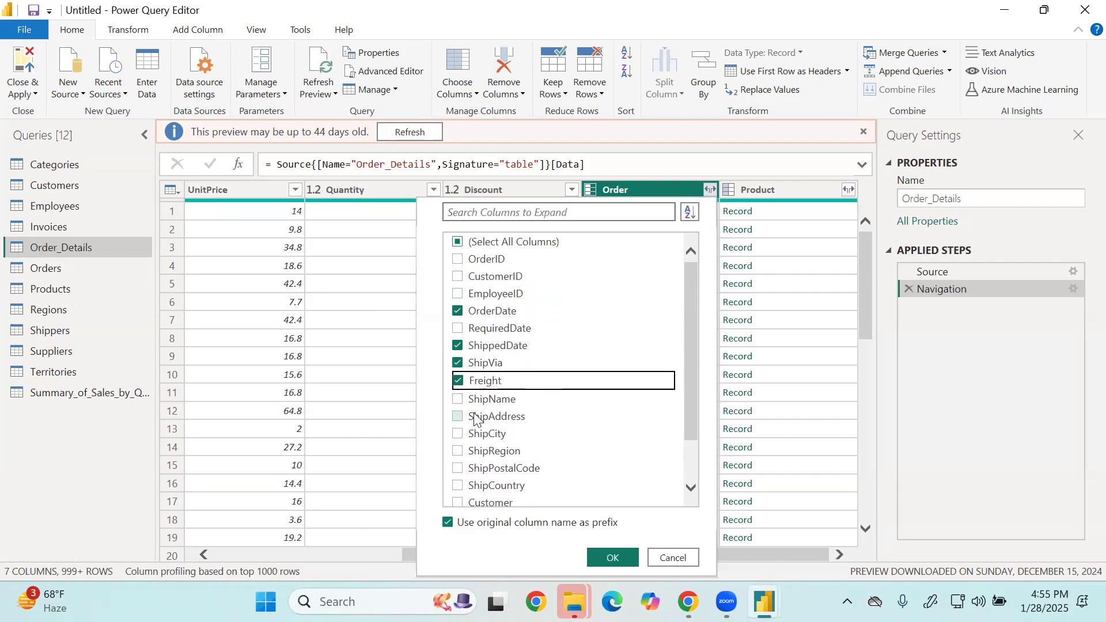
pyautogui.scroll(-1, 506, 392)
pyautogui.scroll(1, 506, 398)
pyautogui.scroll(-1, 510, 403)
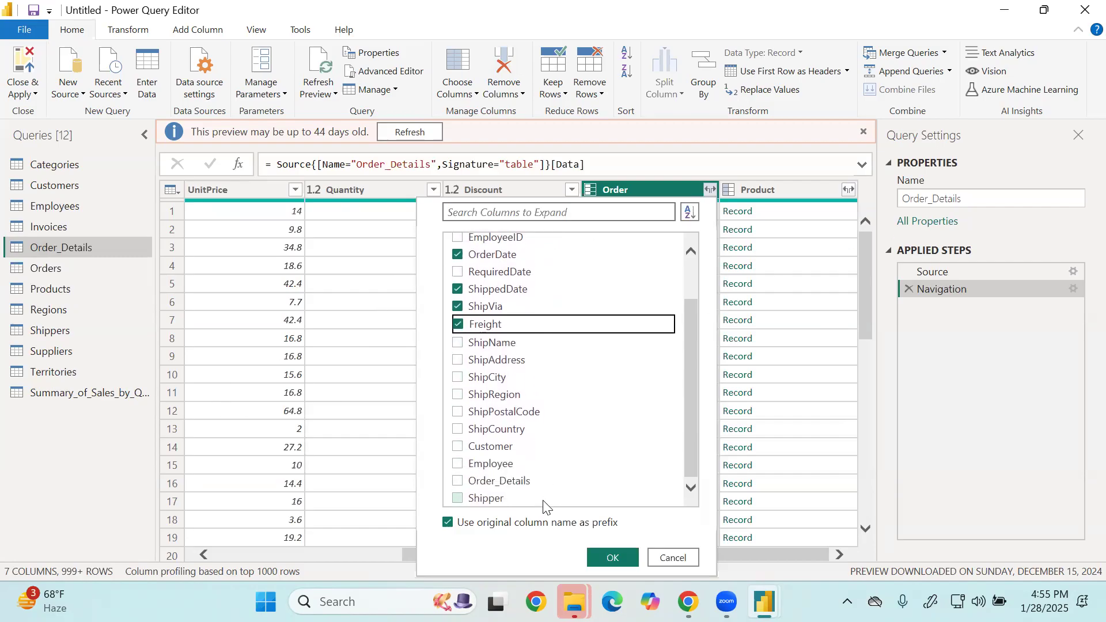
pyautogui.scroll(1, 497, 423)
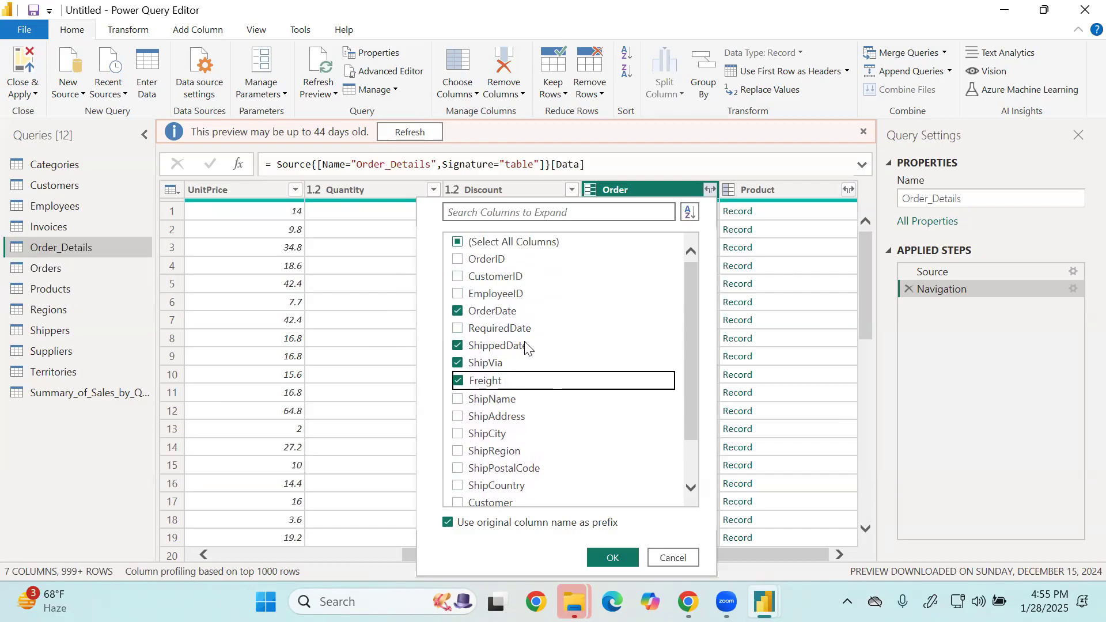
pyautogui.click(612, 558)
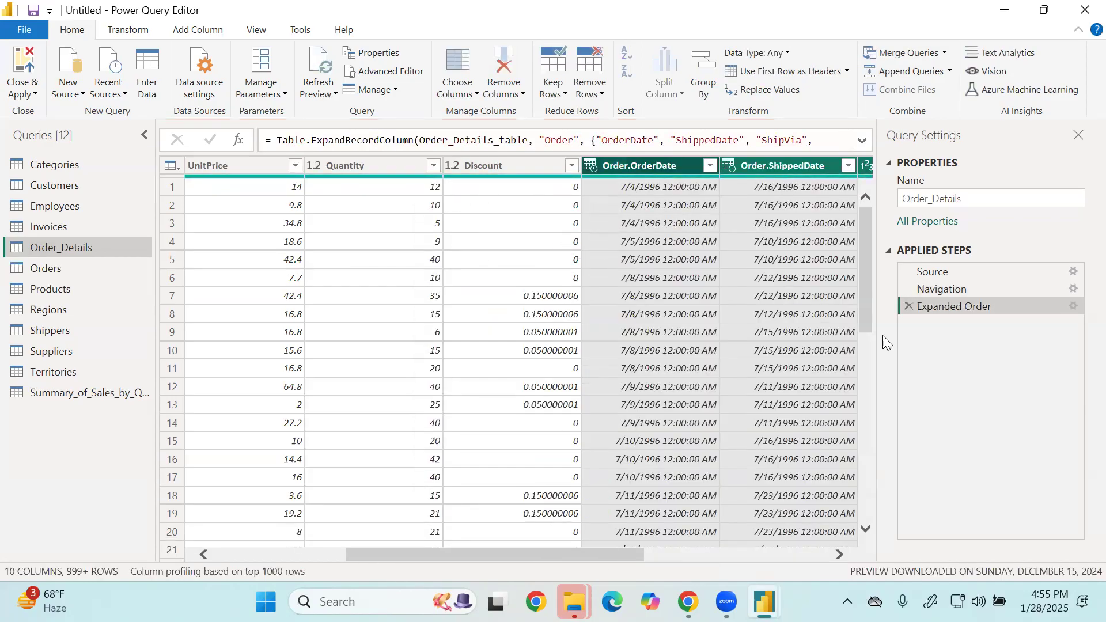
# Edit the Expanded Order step to use an empty default column name prefix.
pyautogui.doubleClick(947, 305)
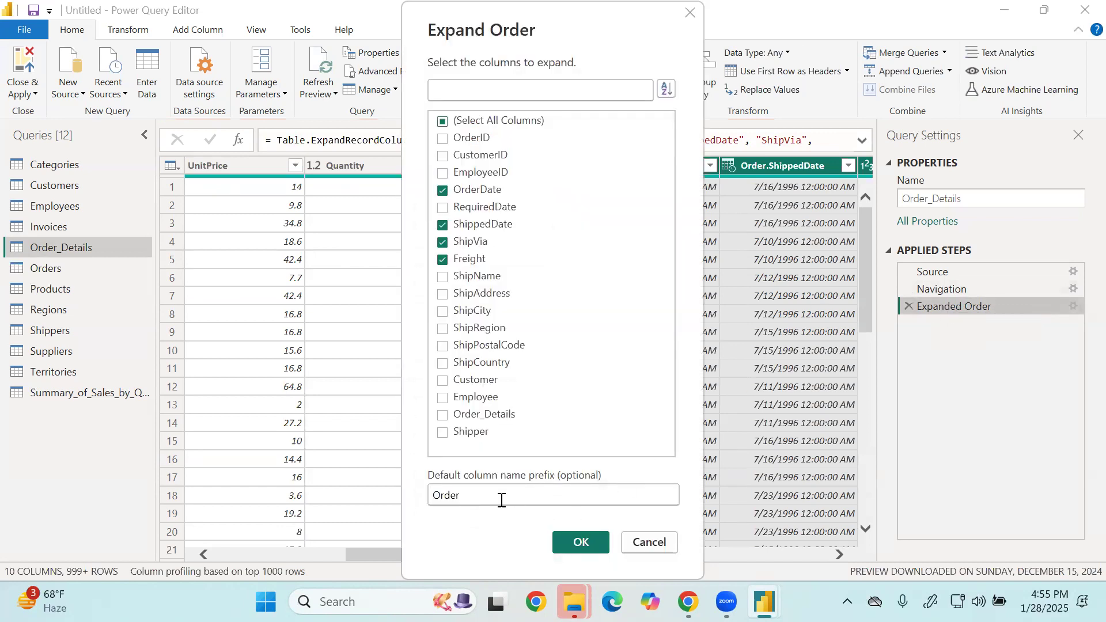
pyautogui.moveTo(499, 495); pyautogui.dragTo(419, 484)
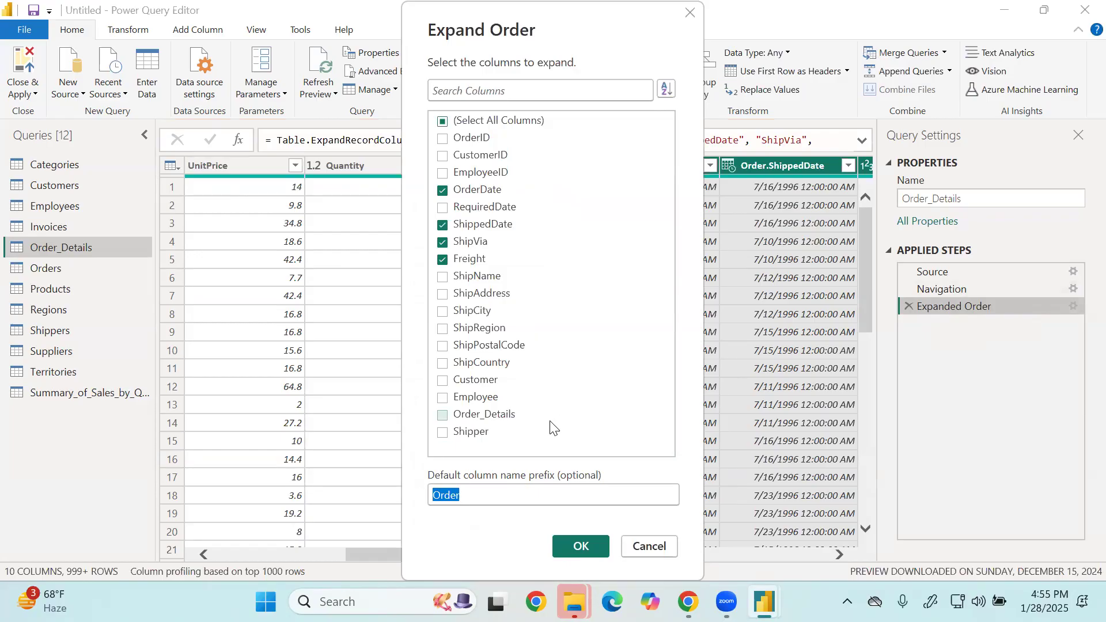
pyautogui.click(540, 489)
pyautogui.moveTo(532, 494); pyautogui.dragTo(384, 493)
pyautogui.press('BackSpace')
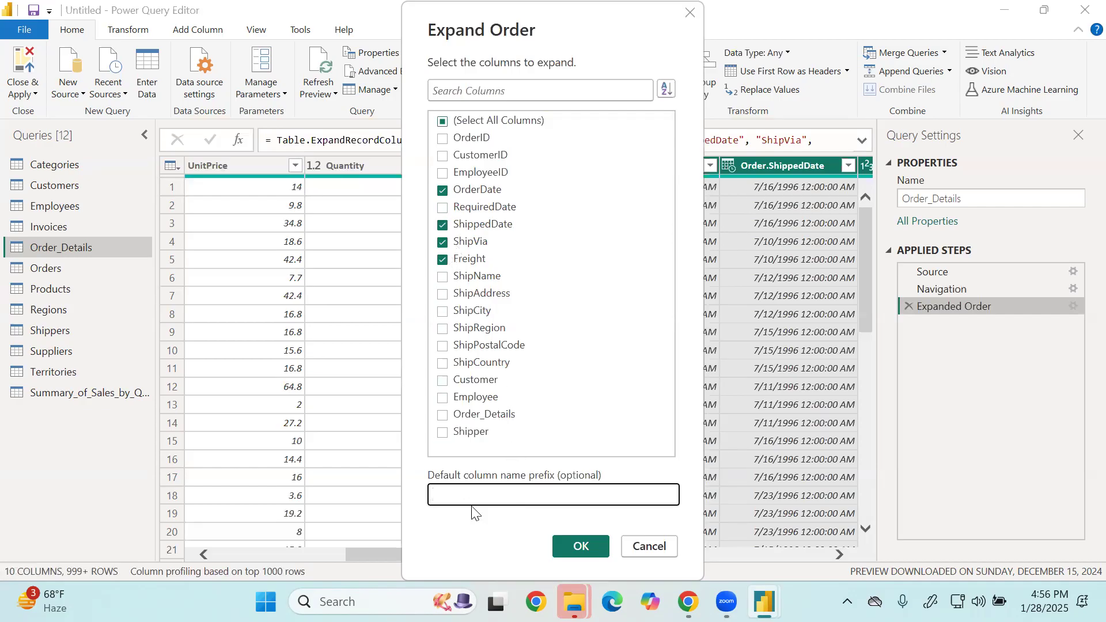
pyautogui.write('Orders')
pyautogui.press('BackSpace')
pyautogui.press('BackSpace')
pyautogui.press('BackSpace')
pyautogui.press('BackSpace')
pyautogui.press('BackSpace')
pyautogui.press('BackSpace')
pyautogui.click(570, 549)
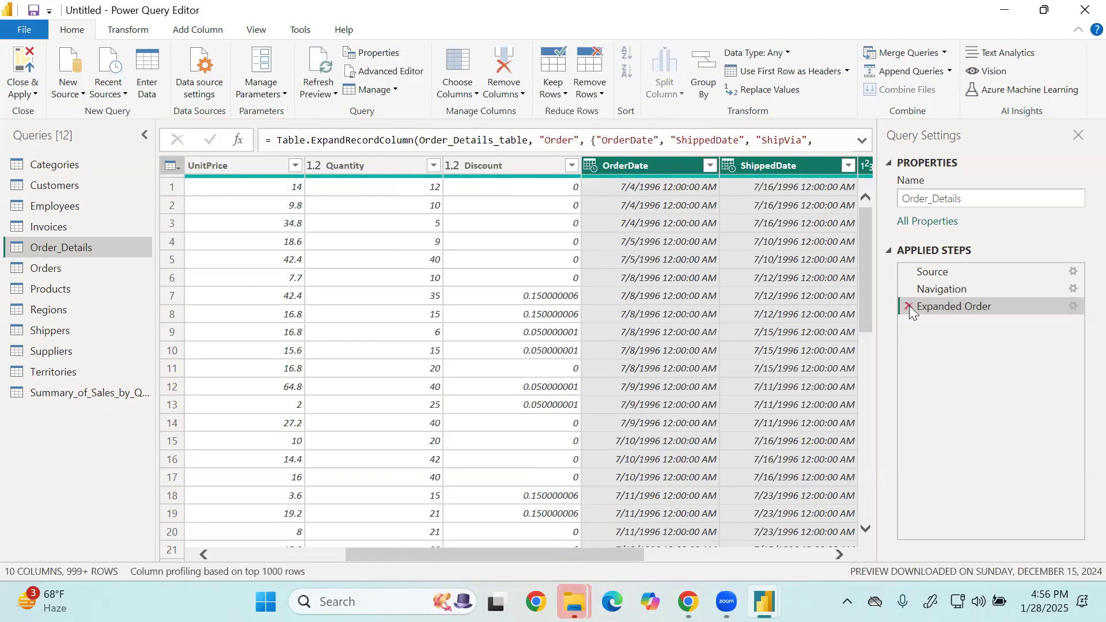
# Expand the Product column into only ProductName and CategoryID, without the original column name as prefix.
pyautogui.scroll(-6, 745, 317)
pyautogui.scroll(6, 745, 283)
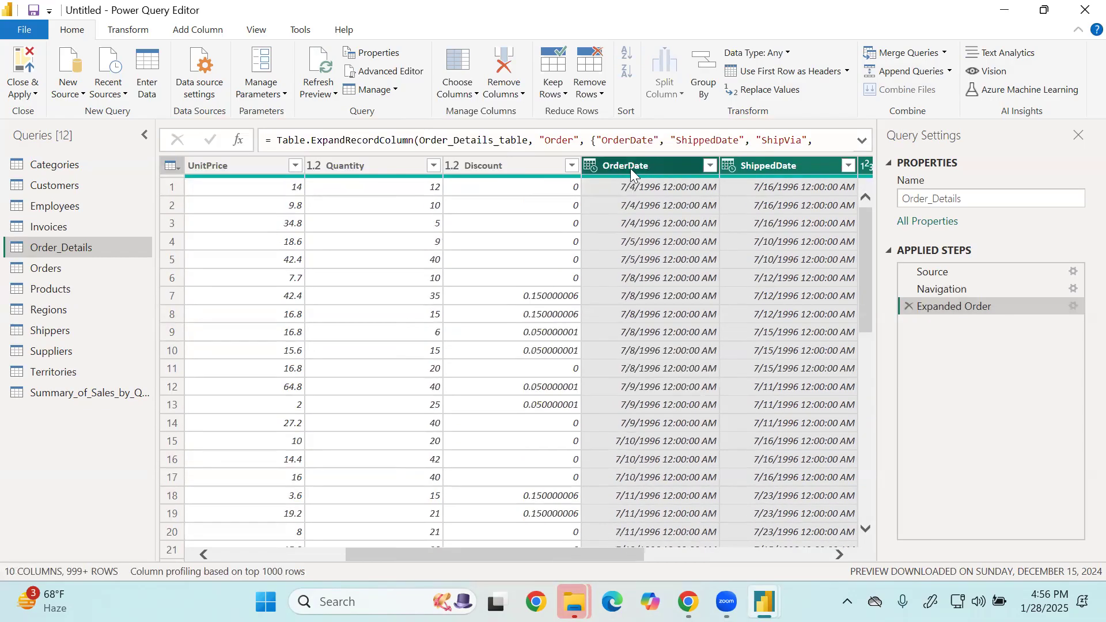
pyautogui.moveTo(478, 553); pyautogui.dragTo(663, 569)
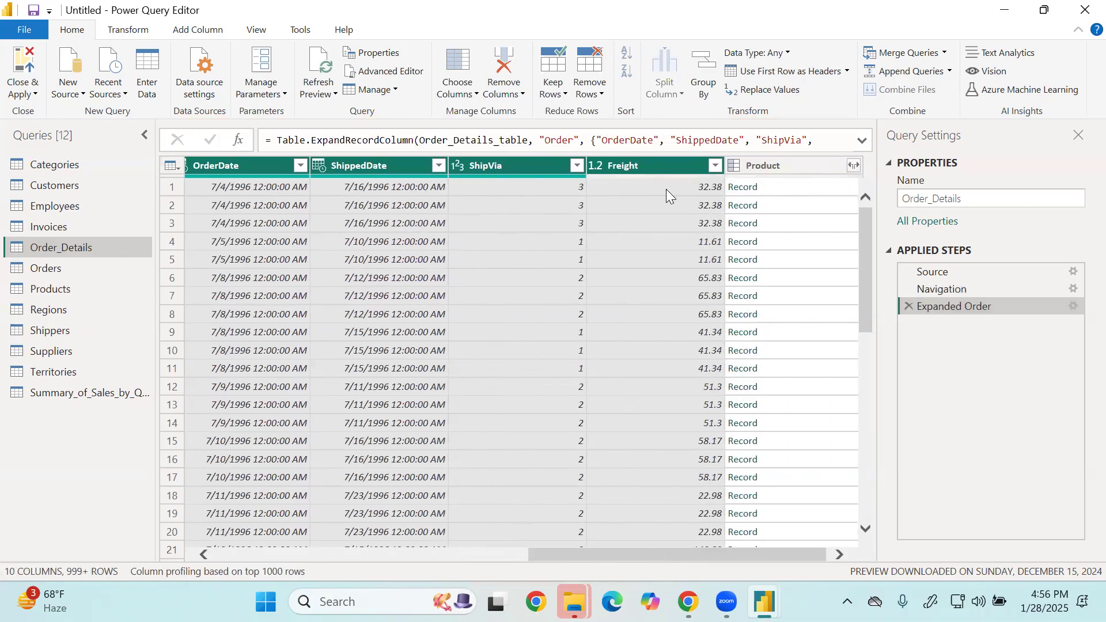
pyautogui.moveTo(591, 557); pyautogui.dragTo(658, 554)
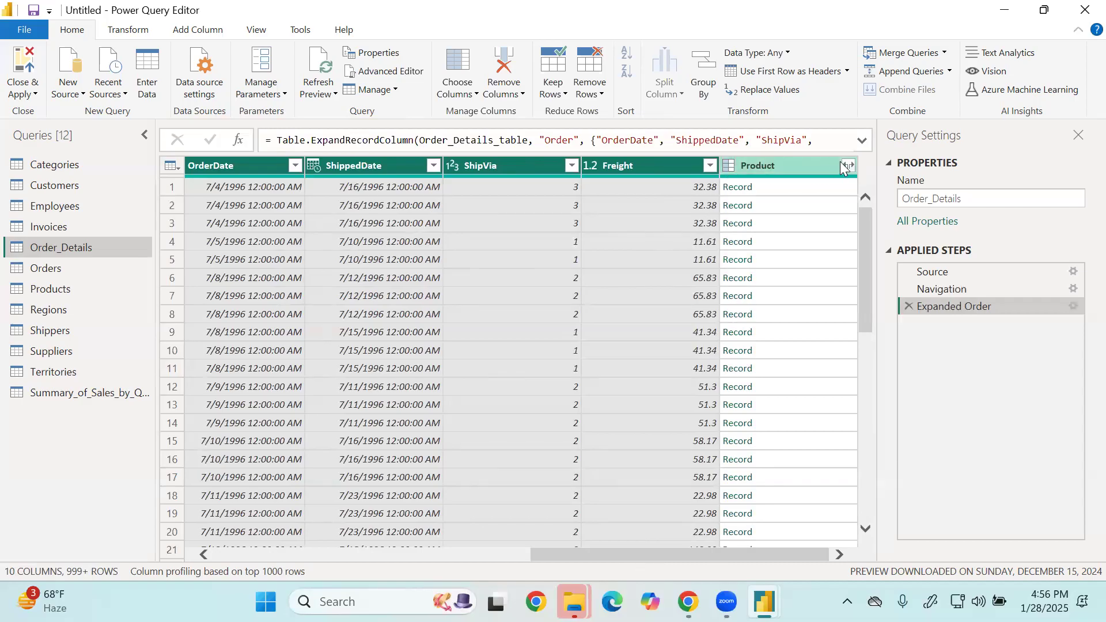
pyautogui.click(850, 166)
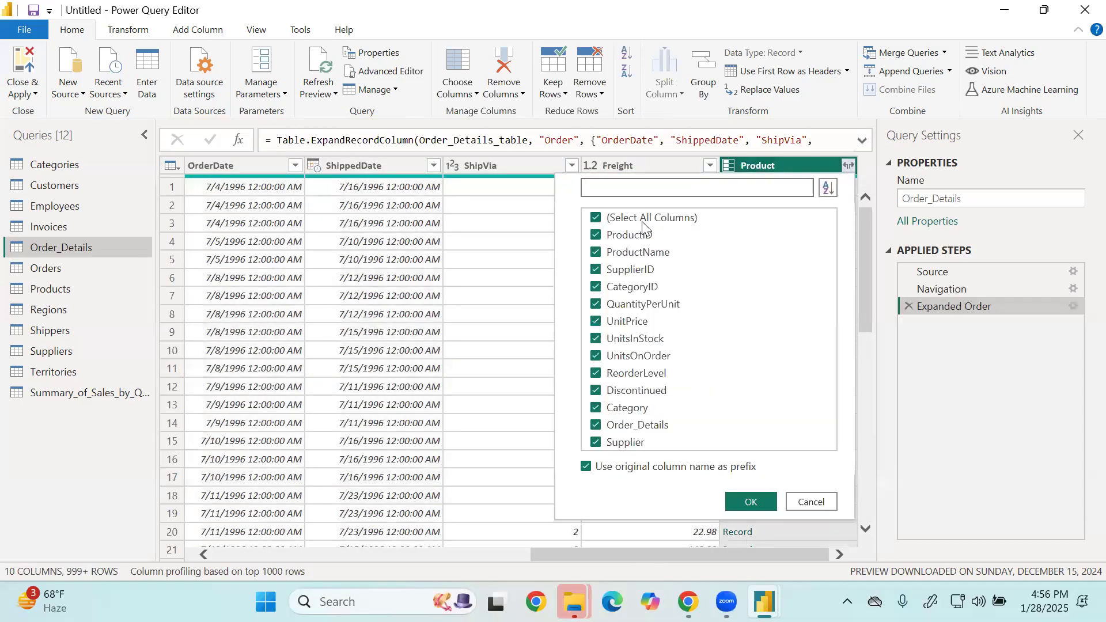
pyautogui.click(643, 225)
pyautogui.click(600, 471)
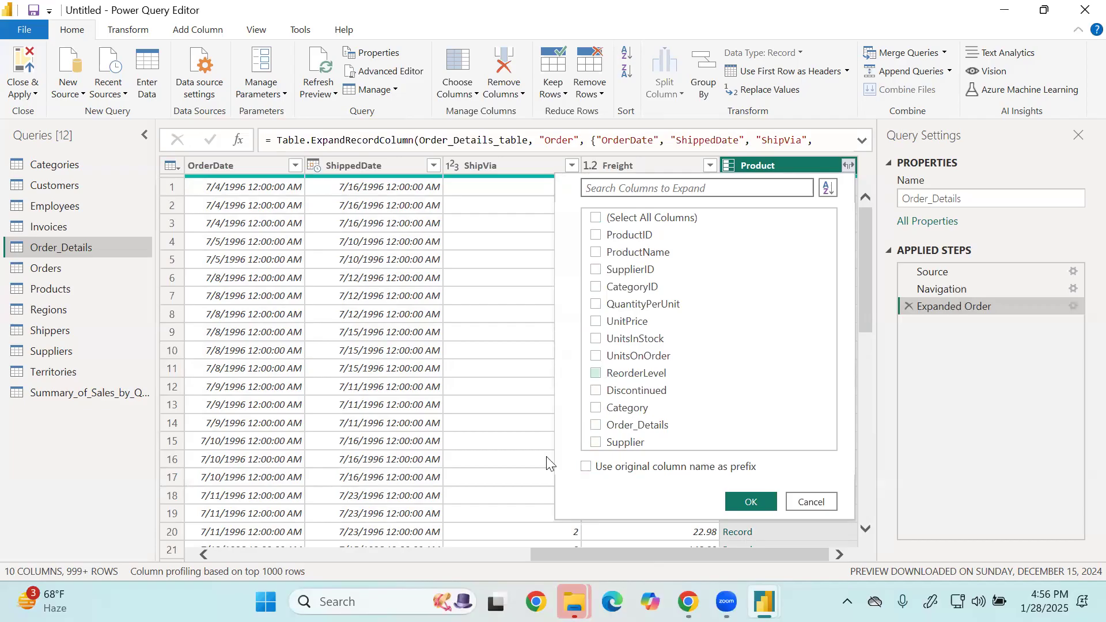
pyautogui.click(597, 253)
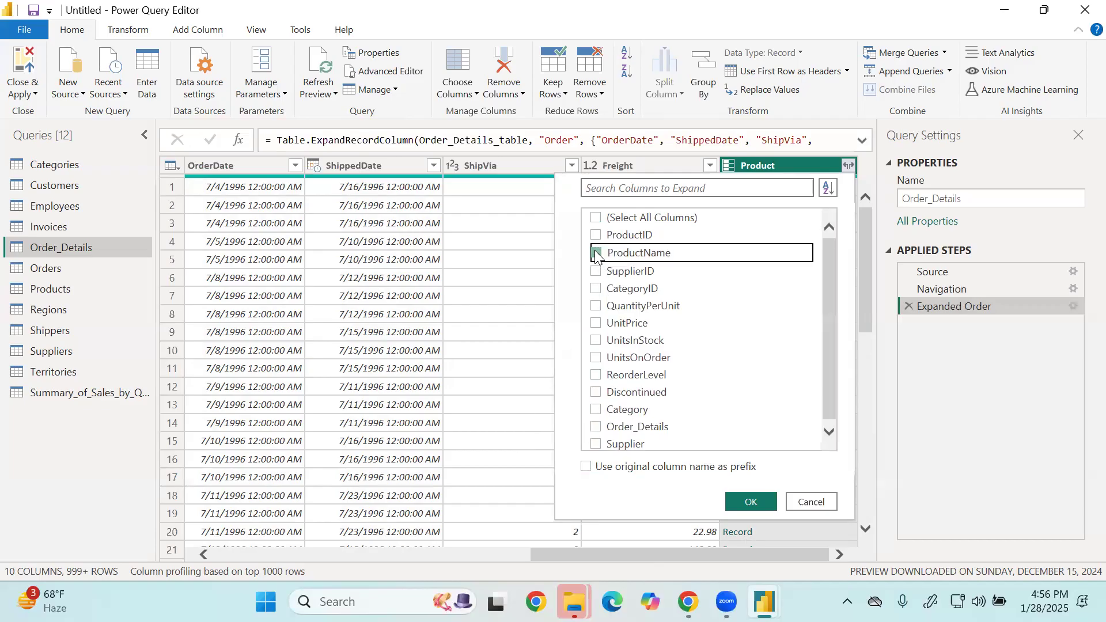
pyautogui.click(596, 288)
pyautogui.scroll(1, 696, 403)
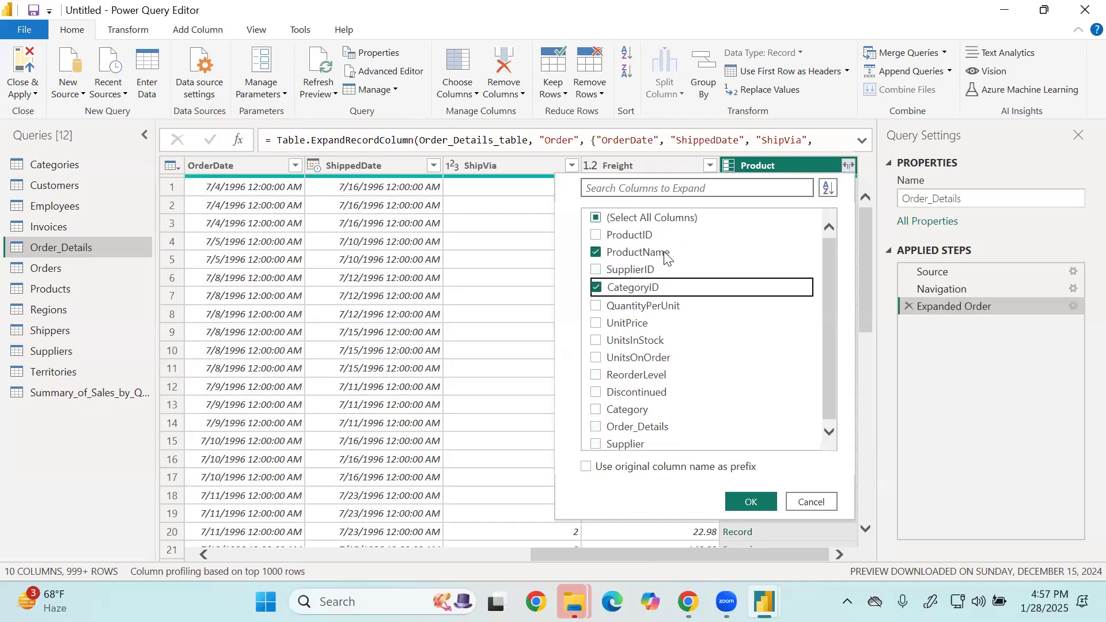
pyautogui.click(753, 502)
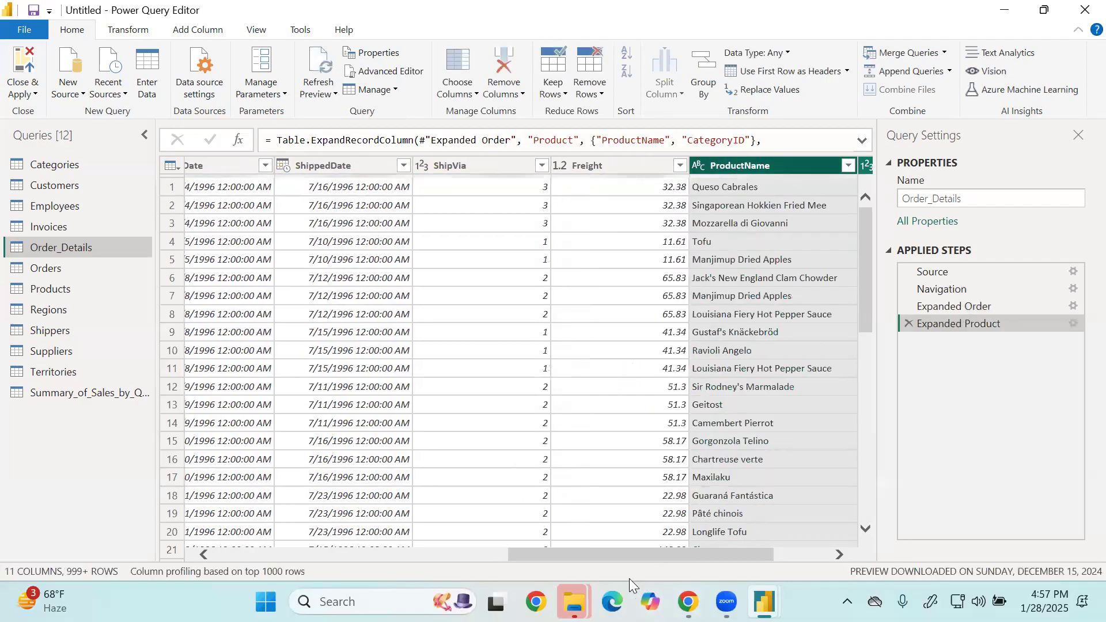
# Move the ProductName and CategoryID columns together to directly after ProductID.
pyautogui.moveTo(594, 550); pyautogui.dragTo(901, 544)
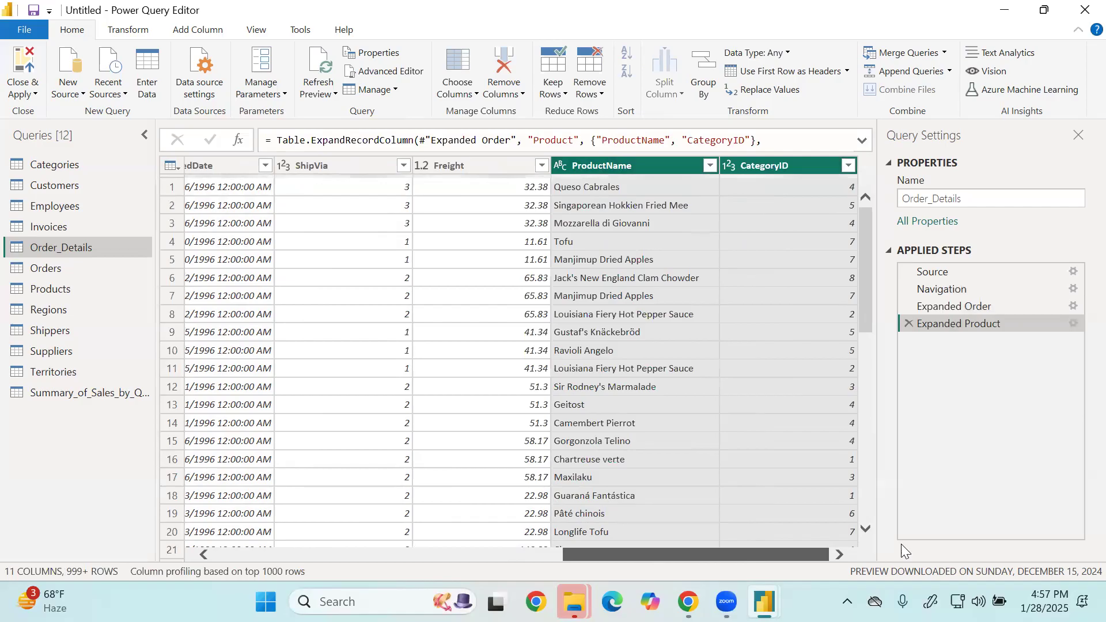
pyautogui.moveTo(647, 554); pyautogui.dragTo(906, 523)
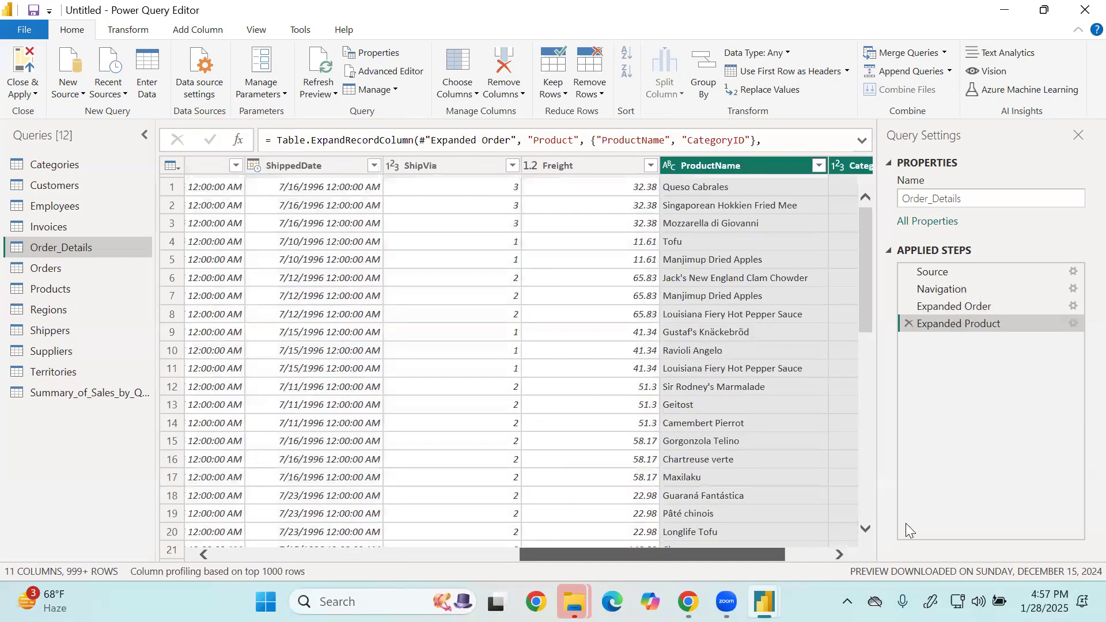
pyautogui.moveTo(590, 168); pyautogui.dragTo(362, 194)
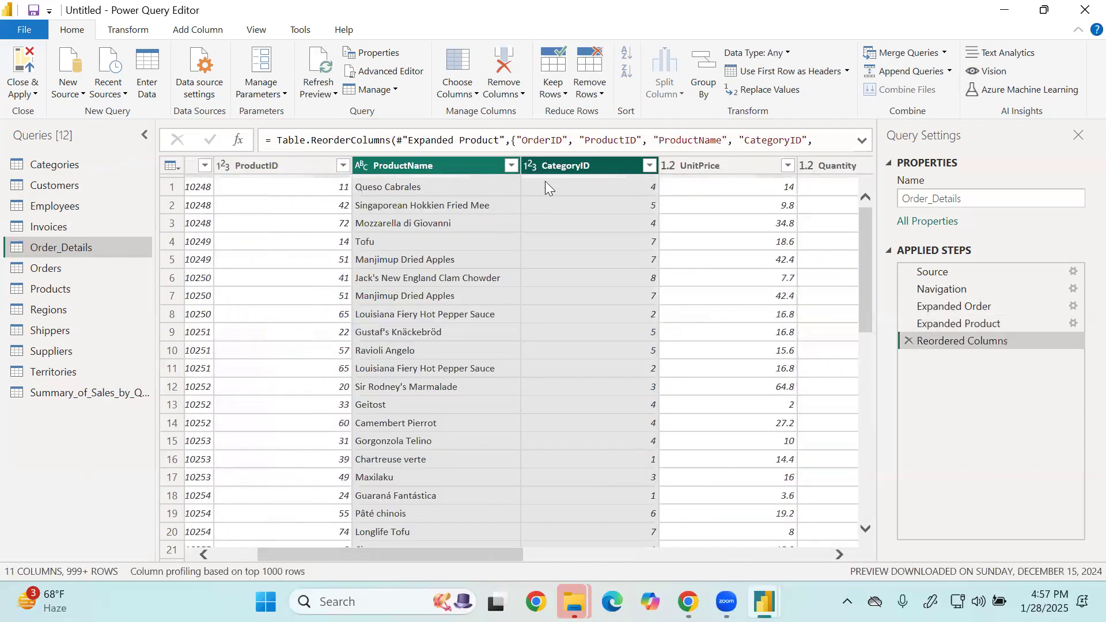
# Move the CategoryID column of Order_Details to directly after OrderID.
pyautogui.moveTo(501, 166)
pyautogui.mouseDown()
pyautogui.moveTo(289, 171)
pyautogui.moveTo(504, 182)
pyautogui.mouseUp()
pyautogui.click(579, 172)
pyautogui.moveTo(586, 169); pyautogui.dragTo(242, 172)
pyautogui.moveTo(315, 558); pyautogui.dragTo(244, 569)
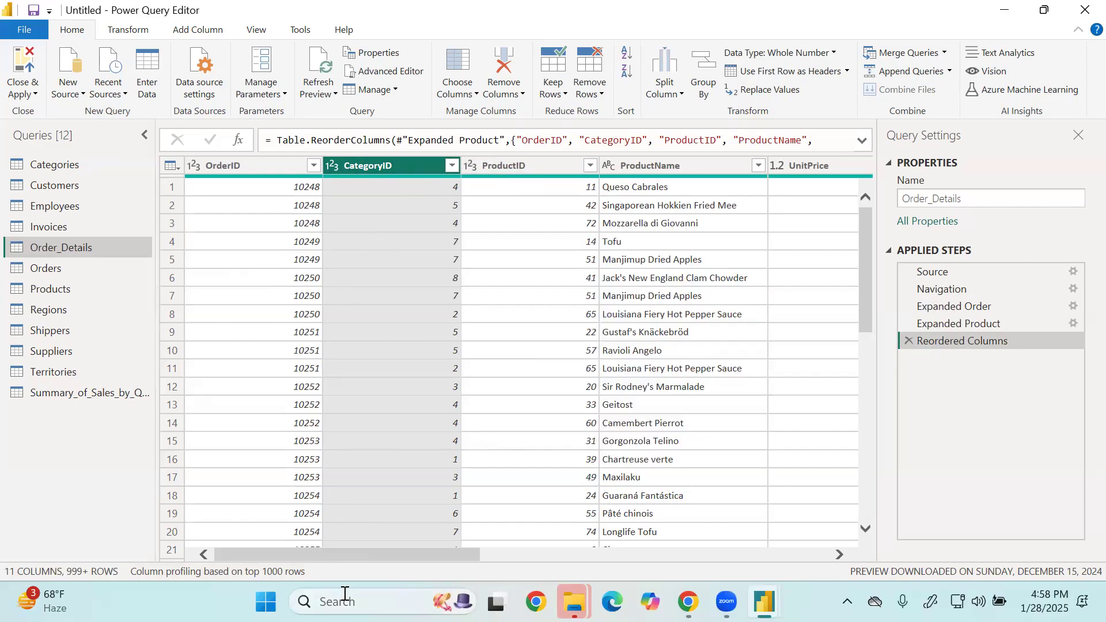
# Review the Order_Details columns through Freight and compare them with the Categories table.
pyautogui.moveTo(336, 551); pyautogui.dragTo(761, 546)
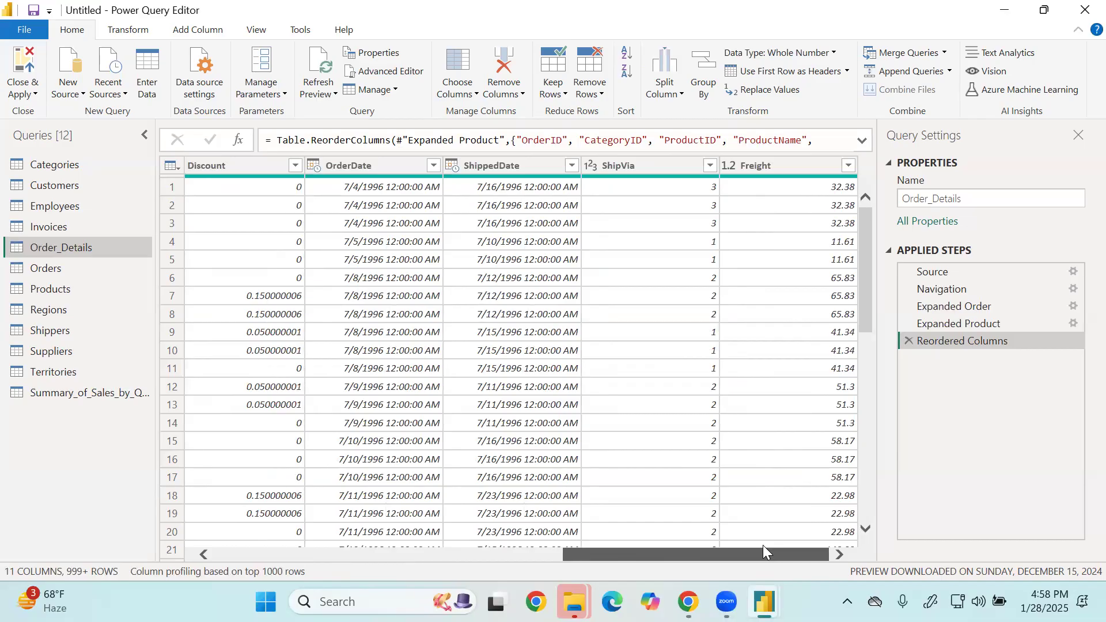
pyautogui.moveTo(763, 546); pyautogui.dragTo(177, 550)
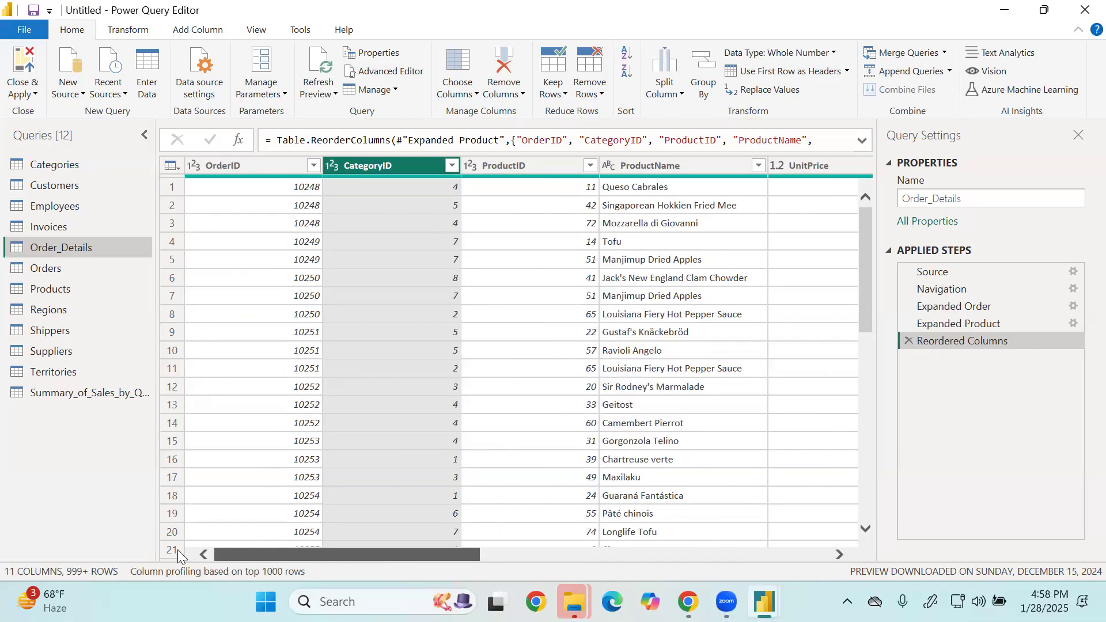
pyautogui.click(73, 163)
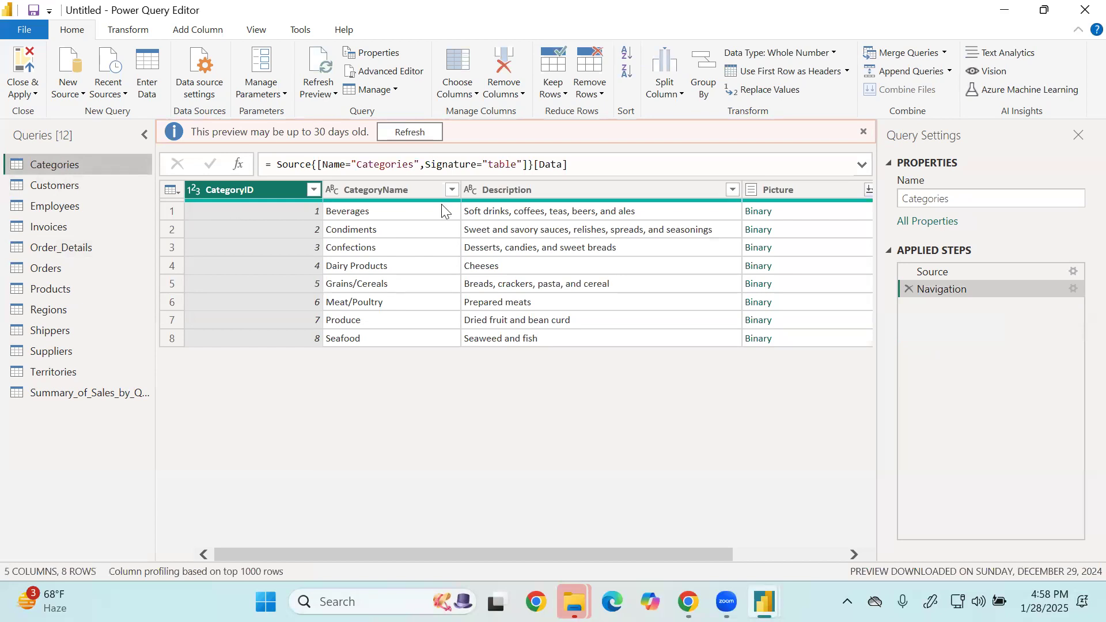
pyautogui.click(84, 251)
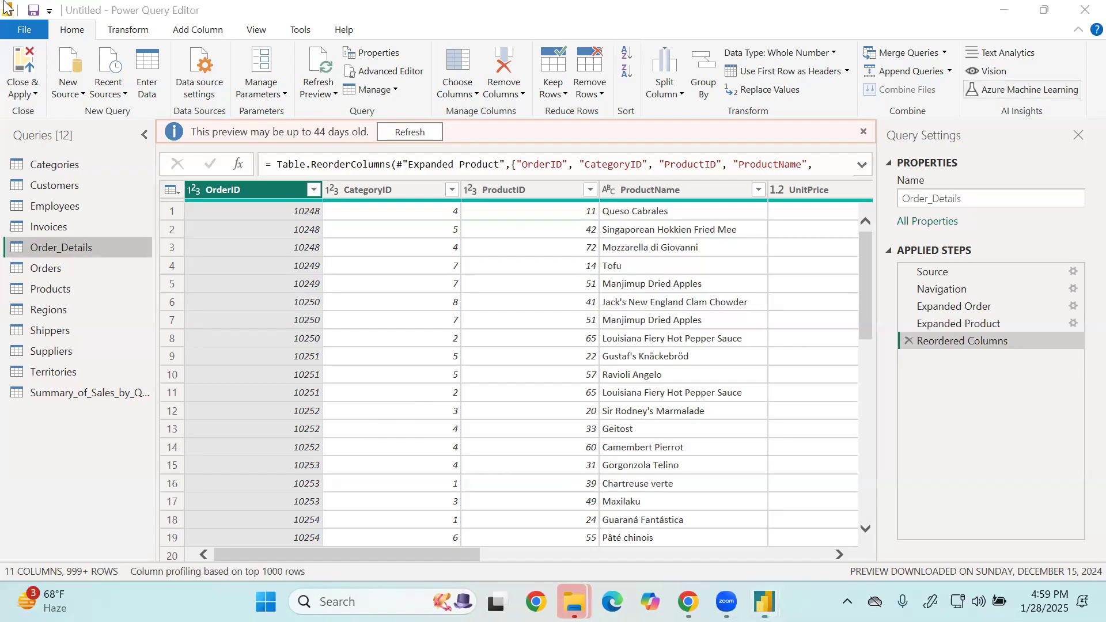
pyautogui.moveTo(406, 151)
pyautogui.mouseDown()
pyautogui.moveTo(382, 141)
pyautogui.moveTo(445, 227)
pyautogui.moveTo(441, 267)
pyautogui.mouseUp()
pyautogui.moveTo(508, 153); pyautogui.dragTo(518, 252)
pyautogui.moveTo(421, 330)
pyautogui.mouseDown()
pyautogui.moveTo(662, 336)
pyautogui.moveTo(669, 429)
pyautogui.moveTo(427, 451)
pyautogui.moveTo(413, 327)
pyautogui.mouseUp()
pyautogui.moveTo(463, 343); pyautogui.dragTo(487, 446)
pyautogui.moveTo(534, 337); pyautogui.dragTo(546, 435)
pyautogui.moveTo(400, 234)
pyautogui.mouseDown()
pyautogui.moveTo(437, 303)
pyautogui.moveTo(446, 392)
pyautogui.mouseUp()
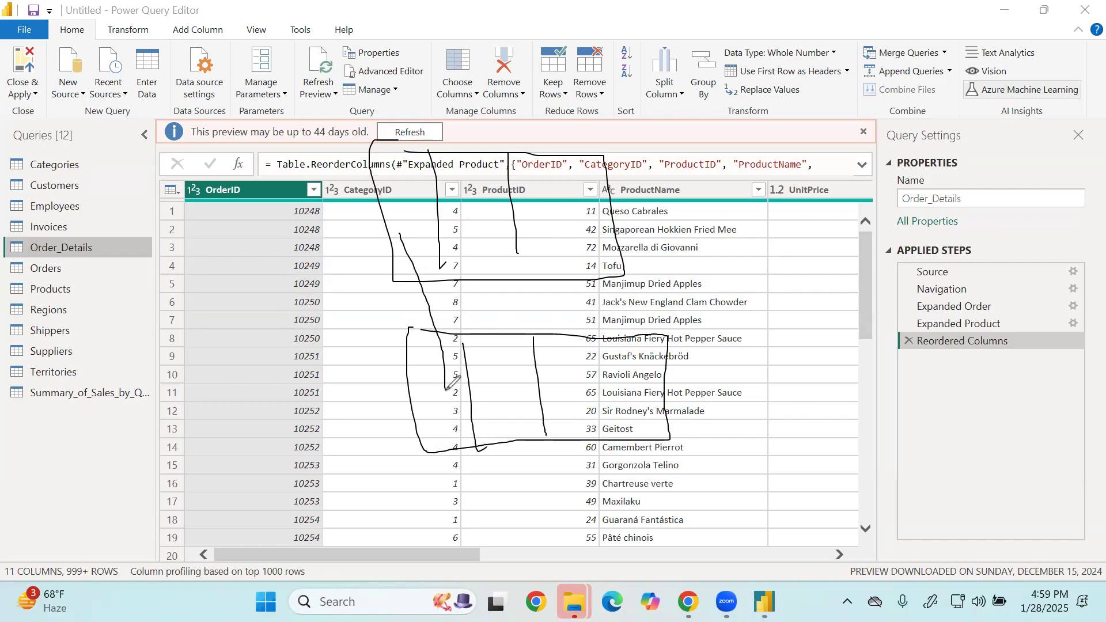
pyautogui.moveTo(481, 245); pyautogui.dragTo(489, 335)
pyautogui.moveTo(595, 228); pyautogui.dragTo(599, 380)
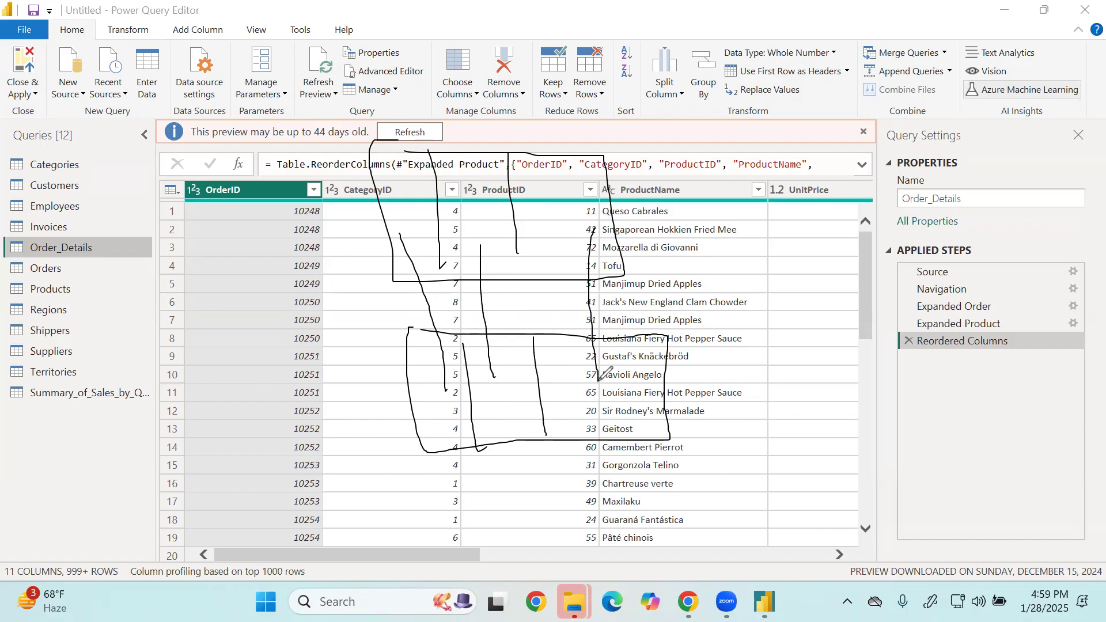
pyautogui.moveTo(402, 157); pyautogui.dragTo(403, 169)
pyautogui.moveTo(425, 339); pyautogui.dragTo(410, 331)
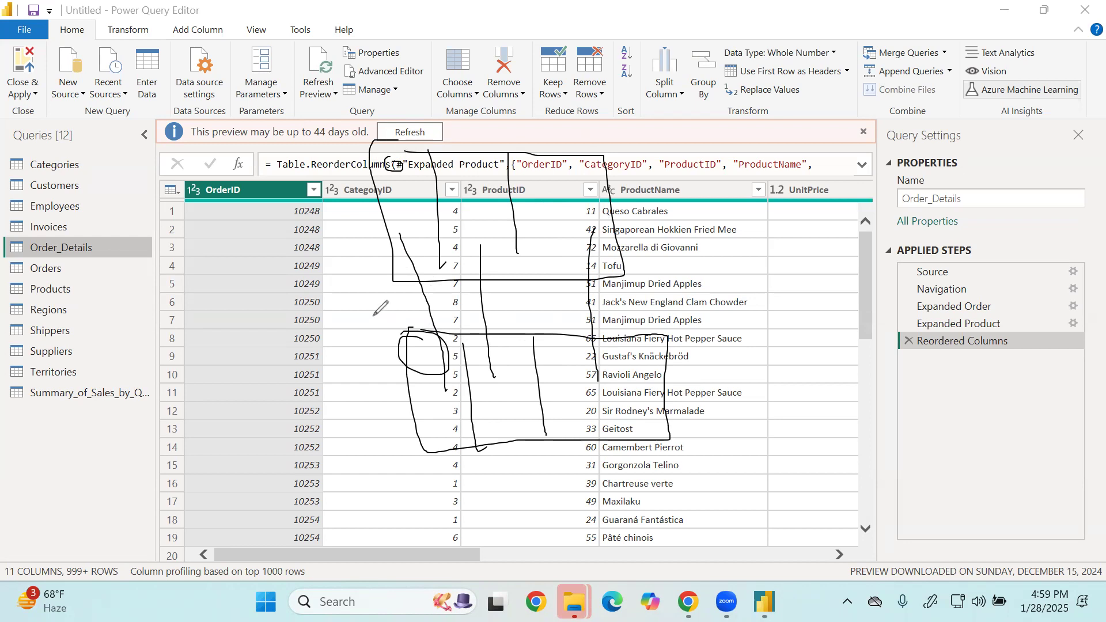
pyautogui.moveTo(671, 340)
pyautogui.mouseDown()
pyautogui.moveTo(814, 350)
pyautogui.moveTo(675, 427)
pyautogui.mouseUp()
pyautogui.moveTo(730, 356); pyautogui.dragTo(724, 415)
pyautogui.moveTo(778, 371); pyautogui.dragTo(778, 399)
pyautogui.moveTo(699, 368); pyautogui.dragTo(651, 141)
pyautogui.moveTo(751, 316); pyautogui.dragTo(733, 181)
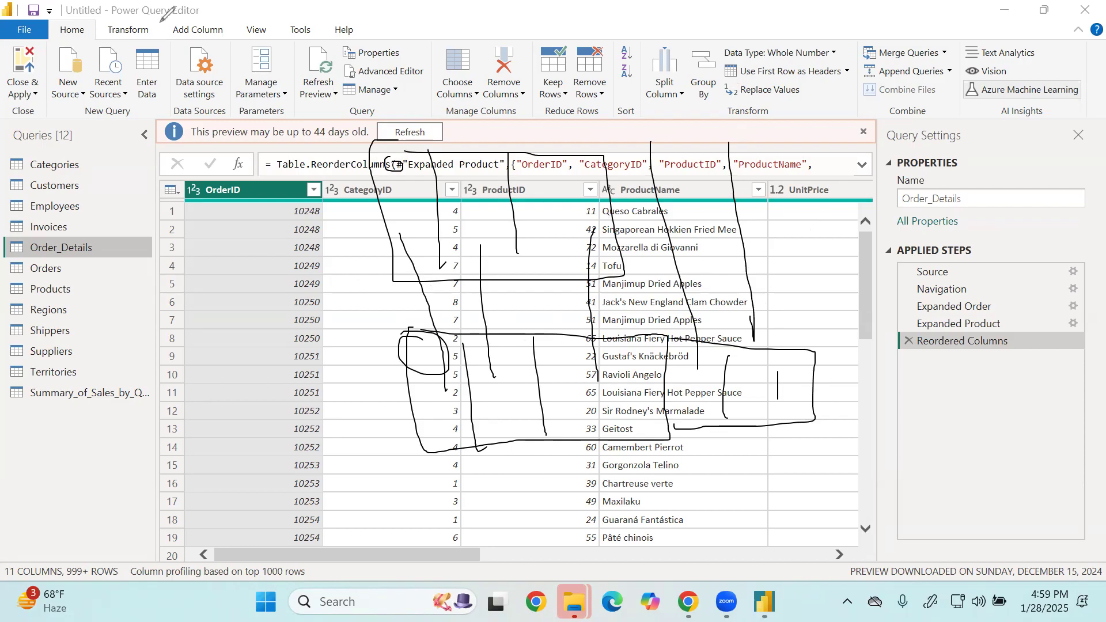
pyautogui.click(938, 379)
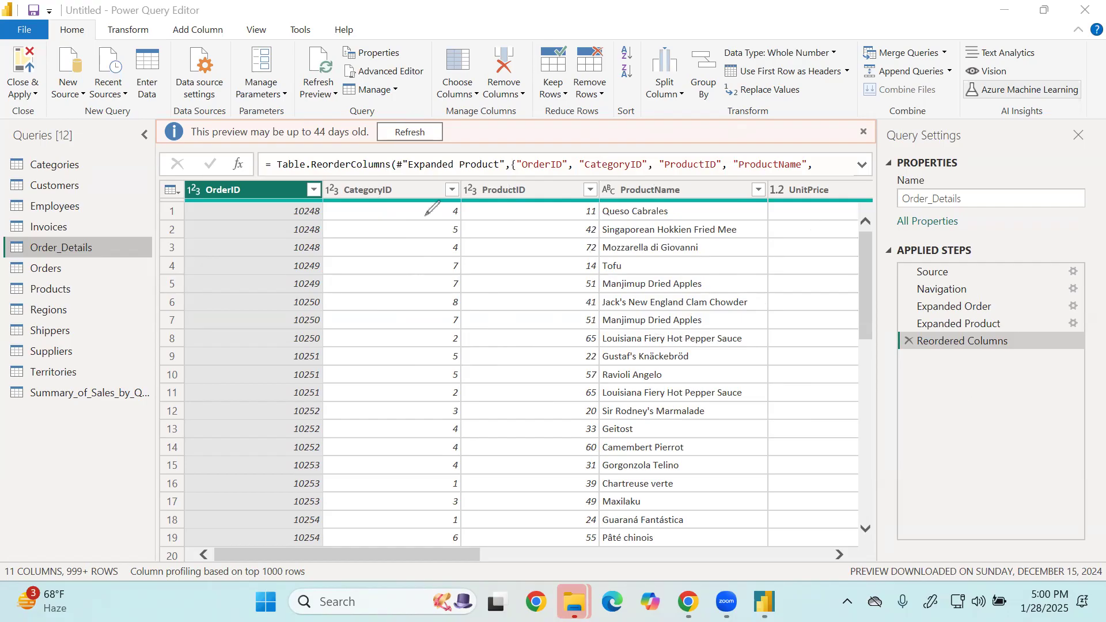
pyautogui.moveTo(385, 287); pyautogui.dragTo(393, 283)
pyautogui.moveTo(461, 295); pyautogui.dragTo(447, 409)
pyautogui.moveTo(517, 297); pyautogui.dragTo(518, 422)
pyautogui.moveTo(402, 340); pyautogui.dragTo(557, 337)
pyautogui.moveTo(404, 365); pyautogui.dragTo(578, 377)
pyautogui.moveTo(717, 287)
pyautogui.mouseDown()
pyautogui.moveTo(719, 398)
pyautogui.moveTo(997, 364)
pyautogui.moveTo(735, 278)
pyautogui.moveTo(808, 415)
pyautogui.mouseUp()
pyautogui.moveTo(882, 307); pyautogui.dragTo(892, 427)
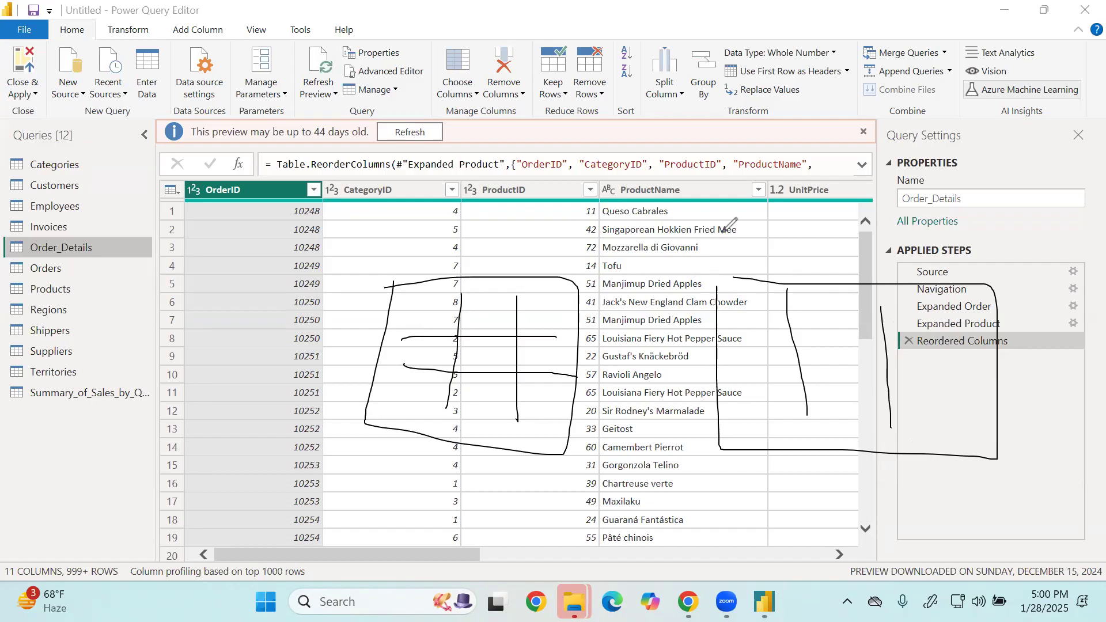
pyautogui.moveTo(934, 283); pyautogui.dragTo(944, 449)
pyautogui.moveTo(879, 291)
pyautogui.mouseDown()
pyautogui.moveTo(893, 428)
pyautogui.moveTo(877, 432)
pyautogui.mouseUp()
pyautogui.moveTo(783, 283)
pyautogui.mouseDown()
pyautogui.moveTo(781, 369)
pyautogui.moveTo(800, 460)
pyautogui.mouseUp()
pyautogui.moveTo(738, 316); pyautogui.dragTo(752, 317)
pyautogui.click(828, 308)
pyautogui.moveTo(549, 350); pyautogui.dragTo(762, 355)
pyautogui.moveTo(411, 296)
pyautogui.mouseDown()
pyautogui.moveTo(490, 280)
pyautogui.moveTo(579, 300)
pyautogui.moveTo(714, 289)
pyautogui.moveTo(815, 324)
pyautogui.moveTo(929, 266)
pyautogui.moveTo(957, 335)
pyautogui.mouseUp()
pyautogui.moveTo(586, 193); pyautogui.dragTo(666, 154)
pyautogui.moveTo(705, 147)
pyautogui.mouseDown()
pyautogui.moveTo(717, 145)
pyautogui.moveTo(725, 200)
pyautogui.mouseUp()
pyautogui.moveTo(698, 184); pyautogui.dragTo(774, 164)
pyautogui.moveTo(700, 132)
pyautogui.mouseDown()
pyautogui.moveTo(787, 188)
pyautogui.moveTo(662, 147)
pyautogui.mouseUp()
pyautogui.moveTo(478, 379)
pyautogui.mouseDown()
pyautogui.moveTo(548, 481)
pyautogui.moveTo(733, 458)
pyautogui.moveTo(748, 428)
pyautogui.moveTo(761, 443)
pyautogui.mouseUp()
pyautogui.moveTo(458, 410)
pyautogui.mouseDown()
pyautogui.moveTo(489, 395)
pyautogui.moveTo(507, 411)
pyautogui.mouseUp()
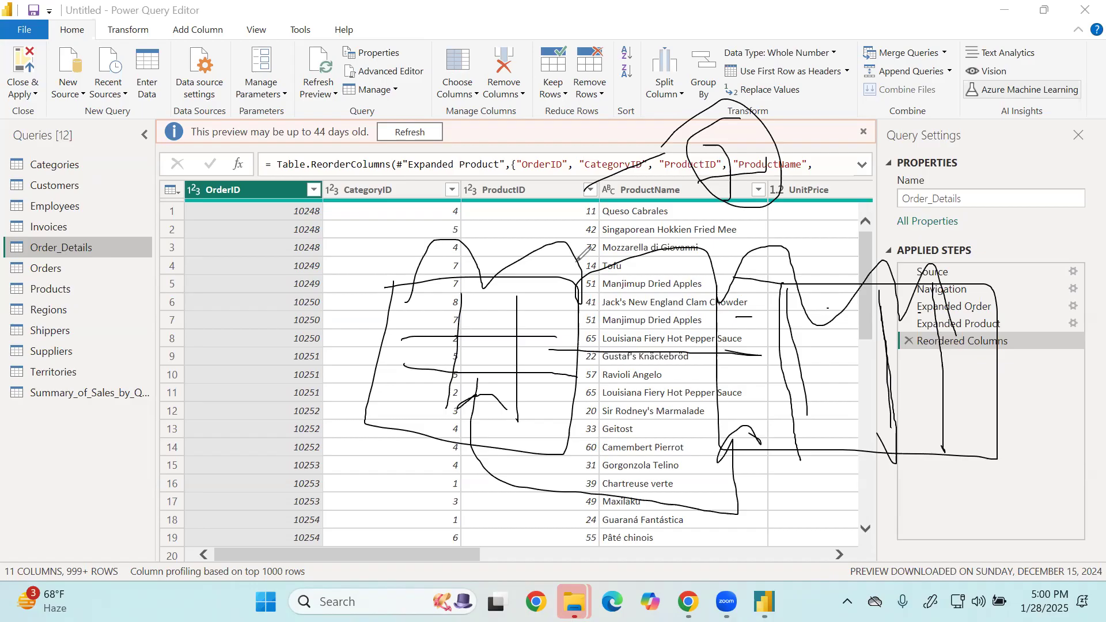
pyautogui.moveTo(388, 219)
pyautogui.mouseDown()
pyautogui.moveTo(319, 232)
pyautogui.moveTo(358, 290)
pyautogui.mouseUp()
pyautogui.moveTo(708, 231)
pyautogui.mouseDown()
pyautogui.moveTo(763, 221)
pyautogui.moveTo(741, 256)
pyautogui.moveTo(793, 256)
pyautogui.mouseUp()
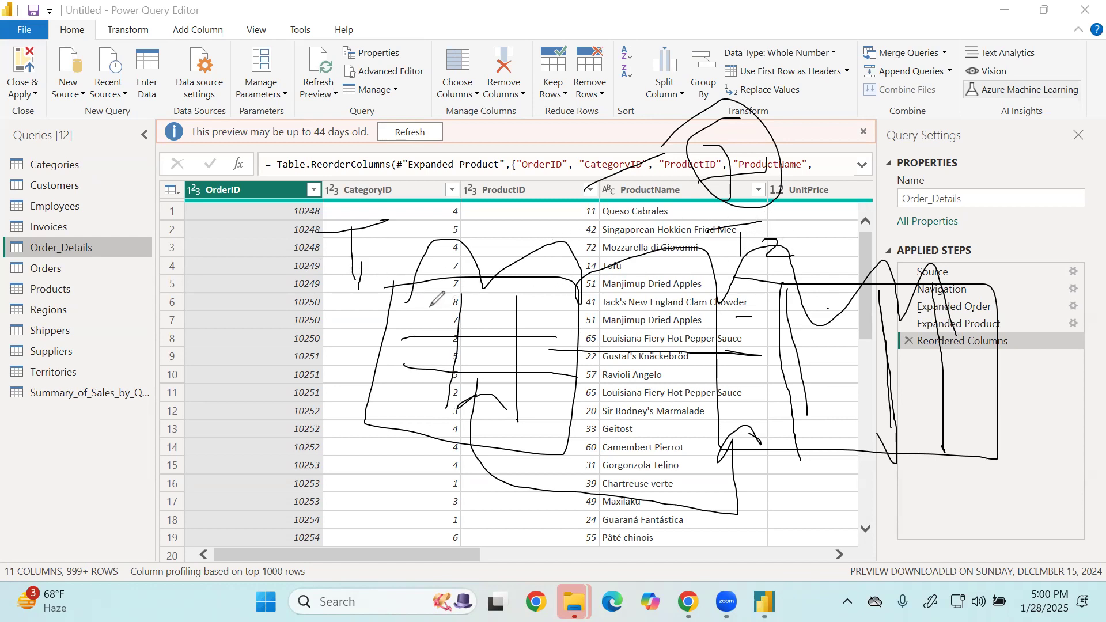
pyautogui.moveTo(430, 308)
pyautogui.mouseDown()
pyautogui.moveTo(424, 326)
pyautogui.moveTo(457, 360)
pyautogui.moveTo(399, 415)
pyautogui.mouseUp()
pyautogui.moveTo(394, 233)
pyautogui.mouseDown()
pyautogui.moveTo(439, 251)
pyautogui.moveTo(484, 226)
pyautogui.moveTo(477, 237)
pyautogui.moveTo(468, 229)
pyautogui.mouseUp()
pyautogui.moveTo(454, 255); pyautogui.dragTo(435, 300)
pyautogui.moveTo(792, 234); pyautogui.dragTo(791, 260)
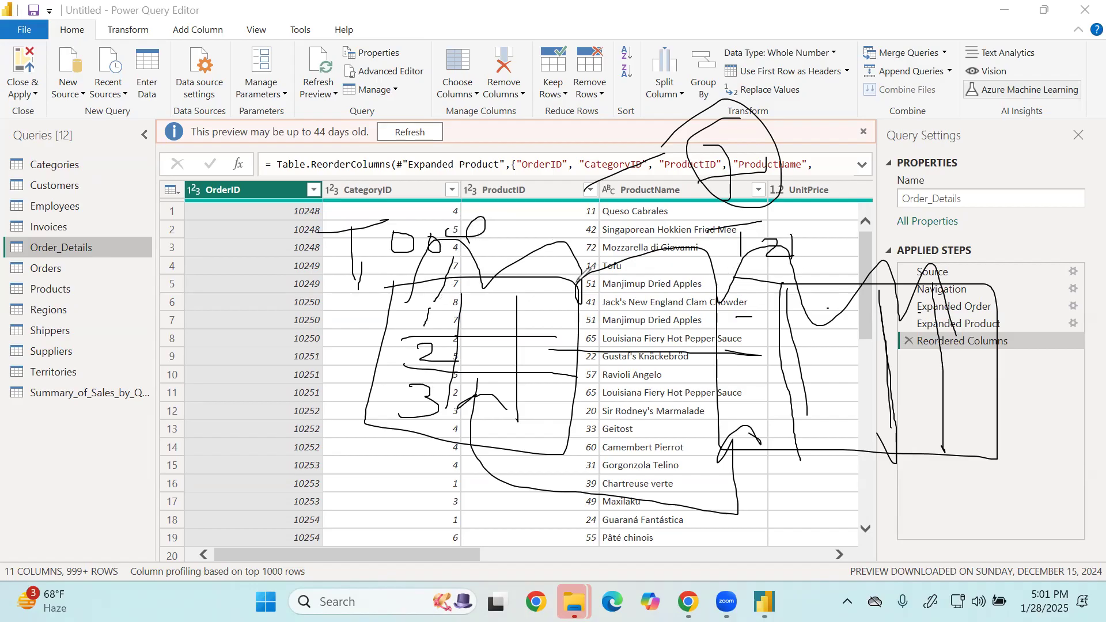
pyautogui.moveTo(462, 314); pyautogui.dragTo(526, 314)
pyautogui.moveTo(752, 314); pyautogui.dragTo(751, 333)
# Merge the Categories query into Order_Details, matching on CategoryID in both tables with a Left Outer join.
pyautogui.click(101, 167)
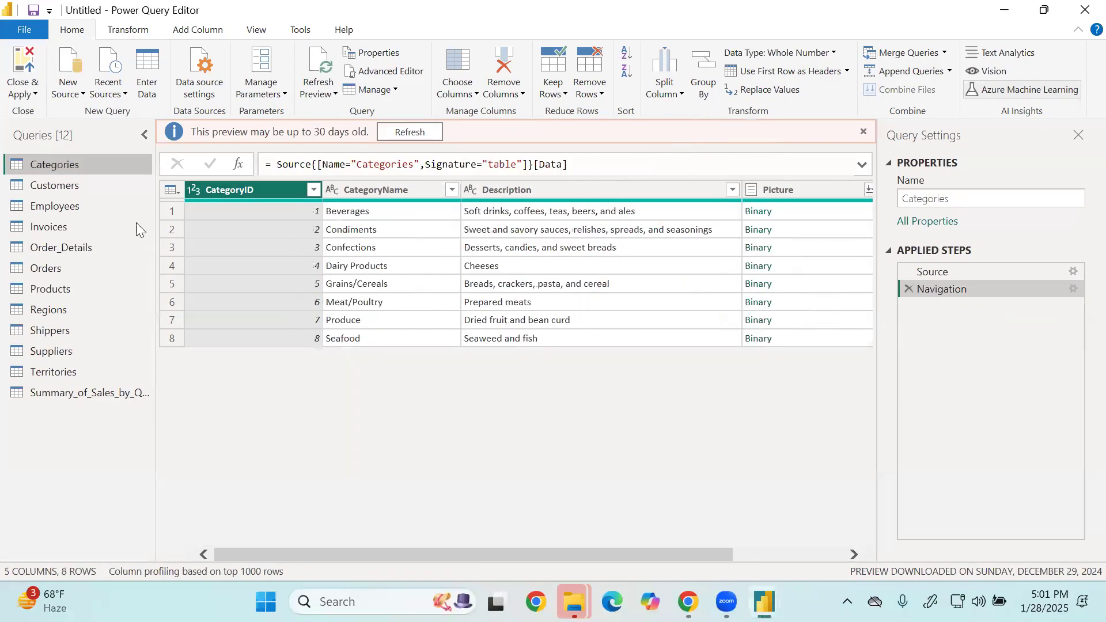
pyautogui.click(72, 248)
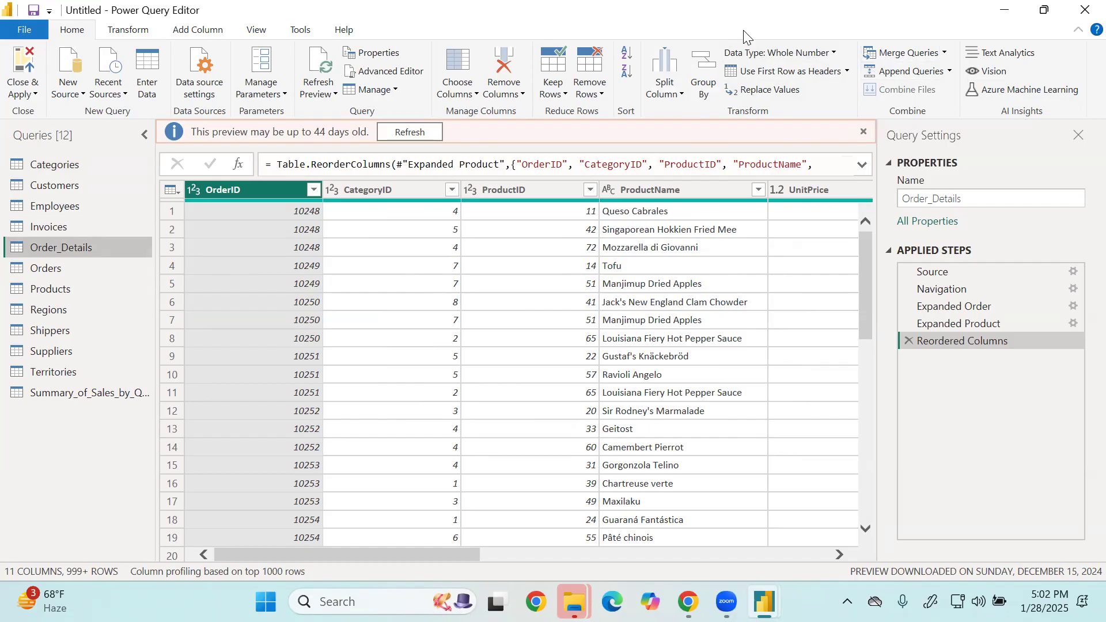
pyautogui.click(945, 53)
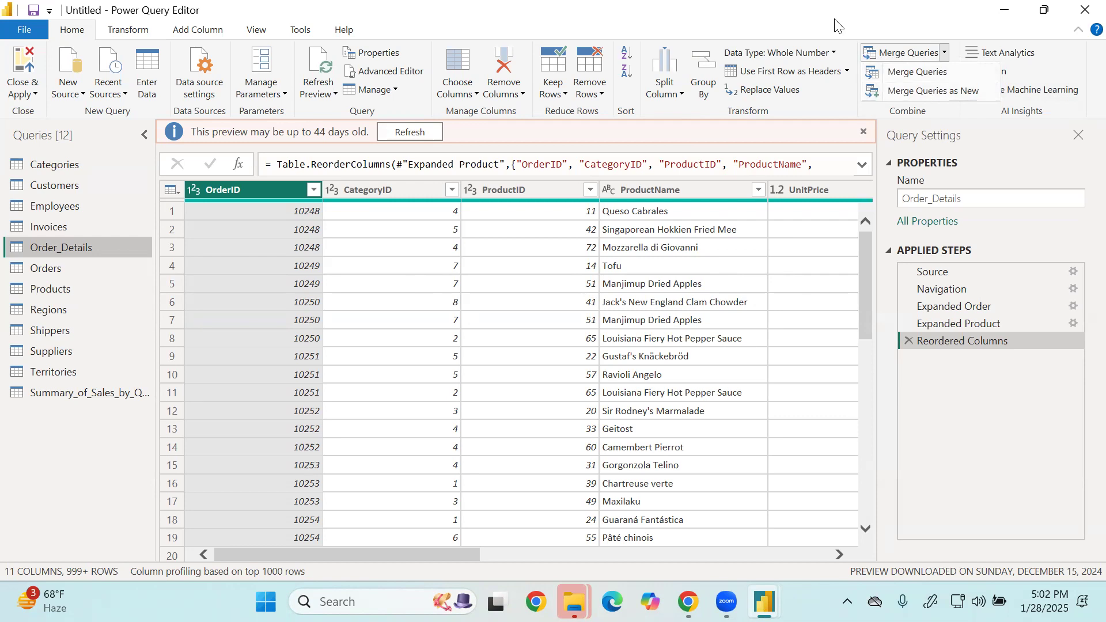
pyautogui.click(913, 72)
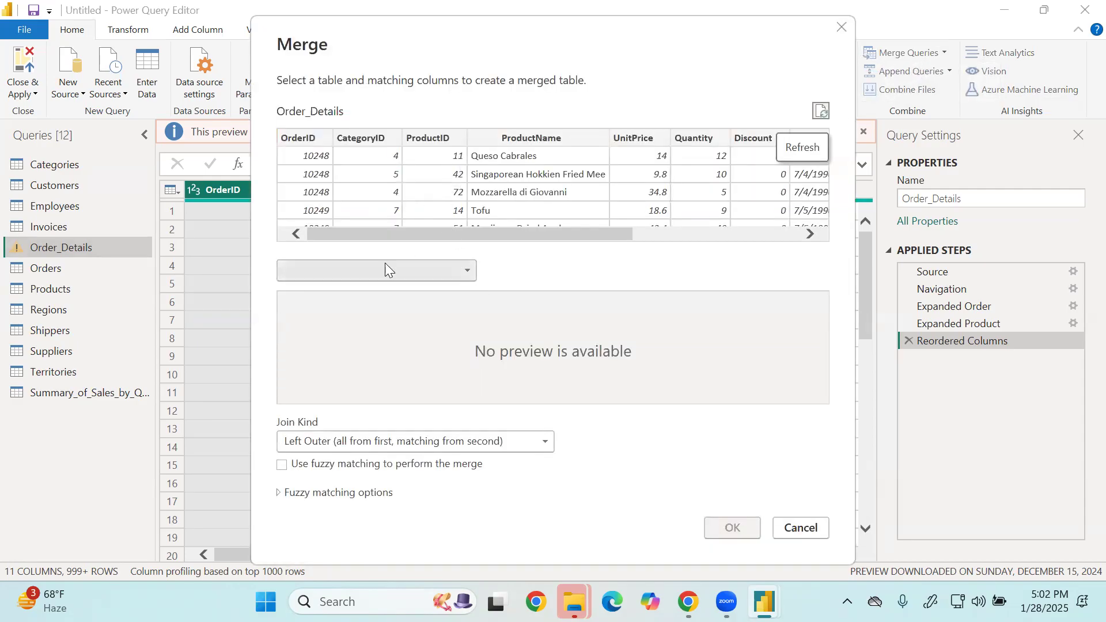
pyautogui.click(394, 277)
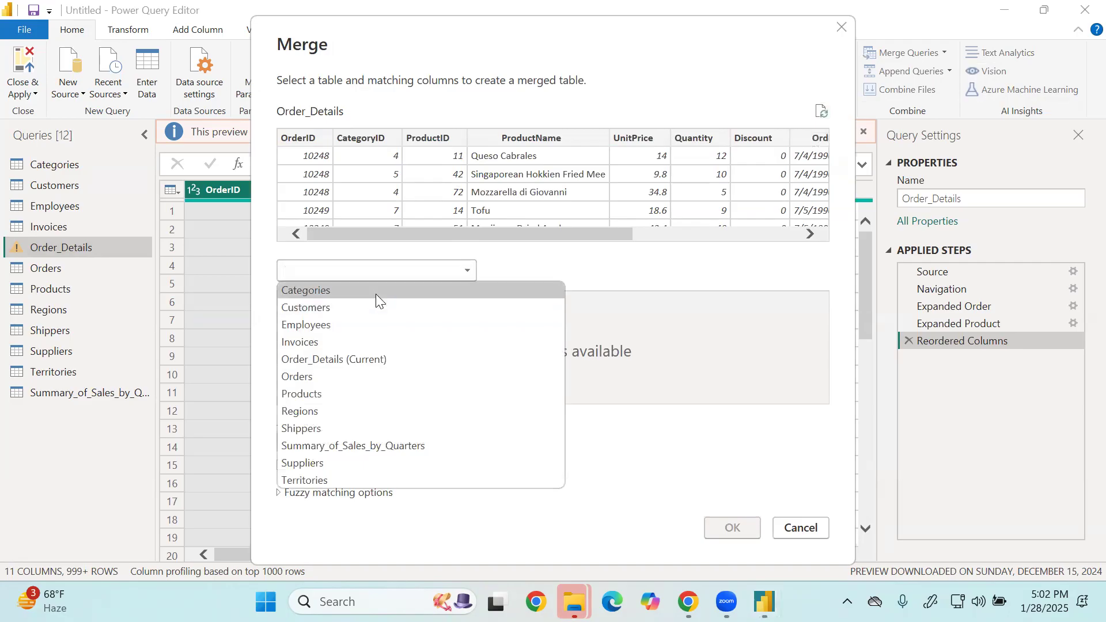
pyautogui.click(375, 292)
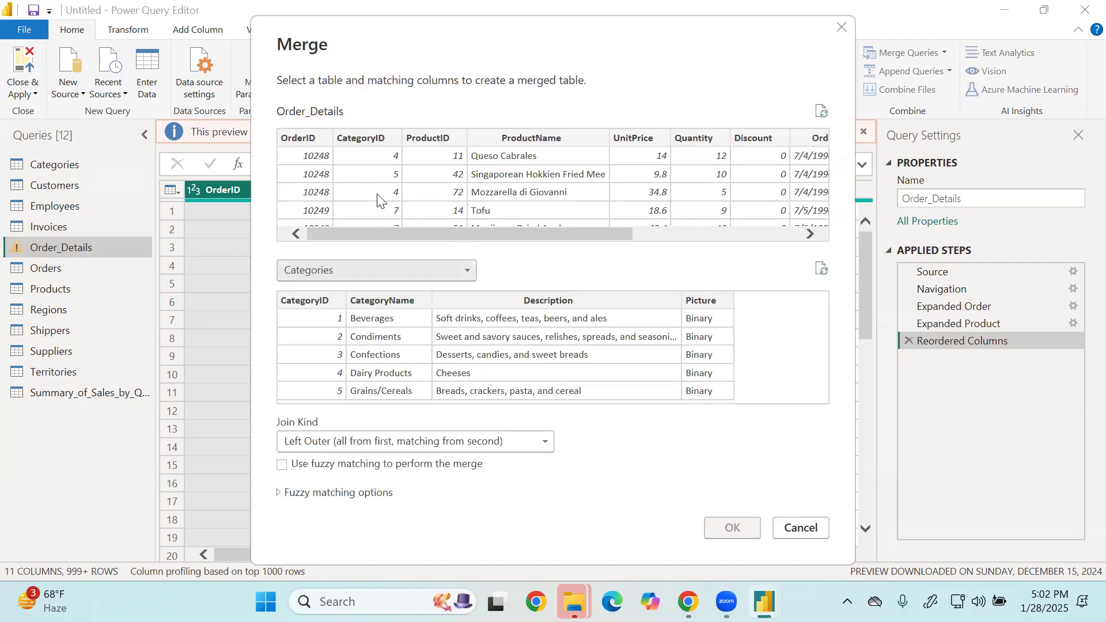
pyautogui.click(371, 173)
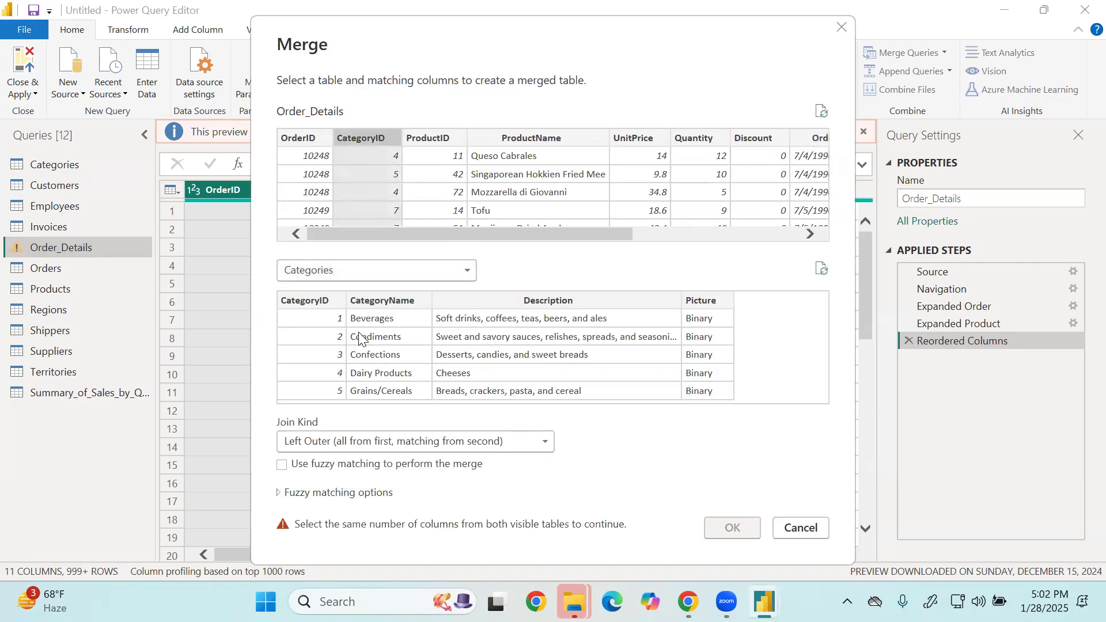
pyautogui.click(335, 349)
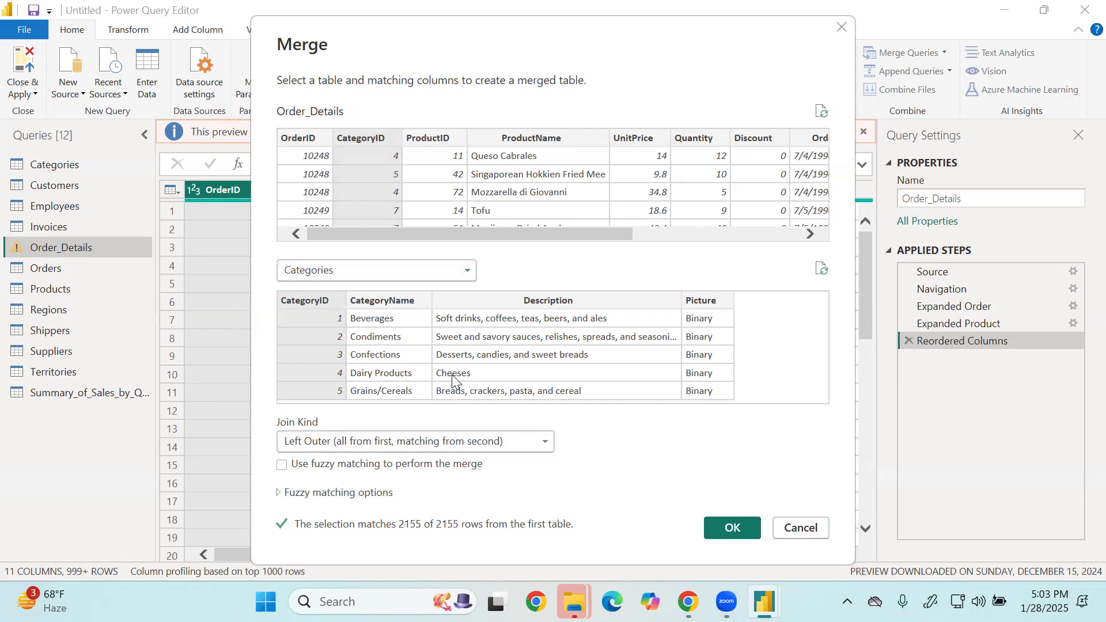
pyautogui.click(719, 522)
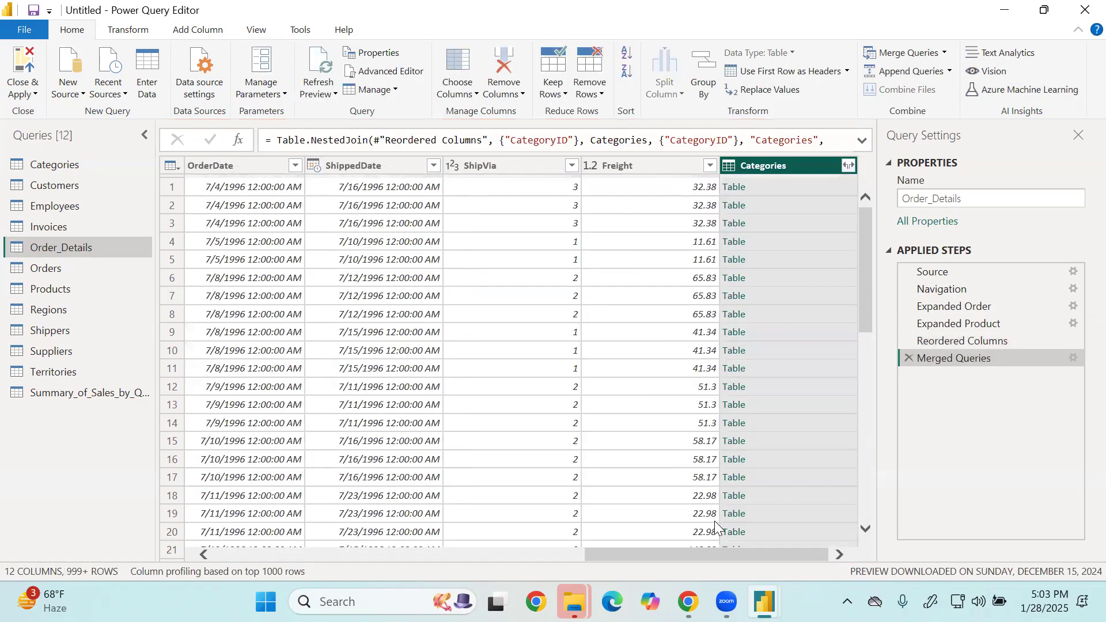
# Expand the merged Categories column into only CategoryName, without the original column name as prefix.
pyautogui.click(850, 167)
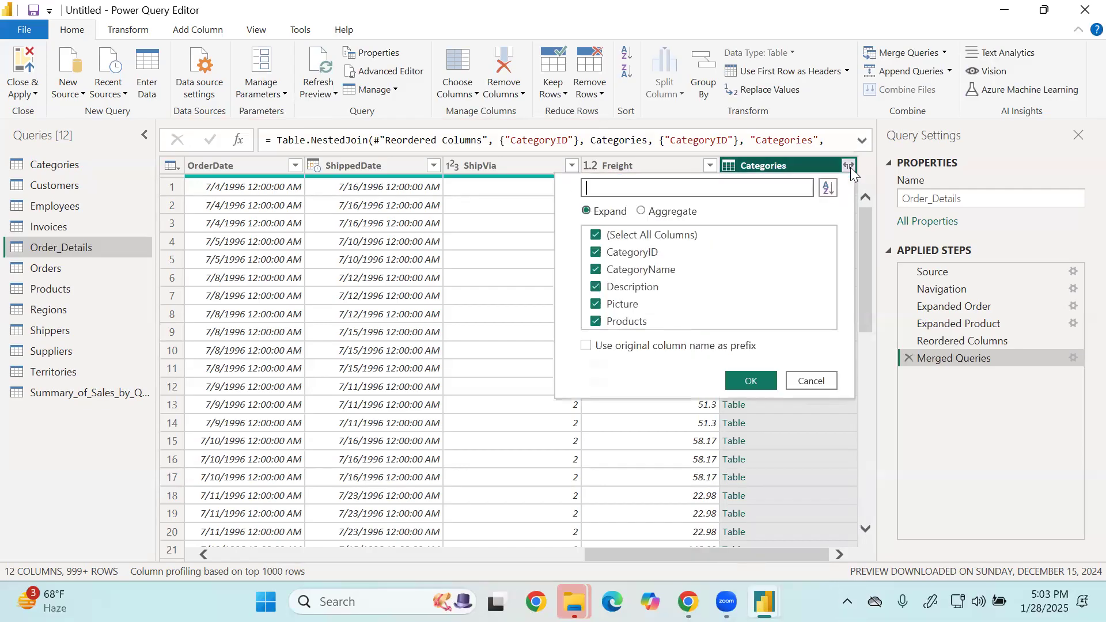
pyautogui.click(657, 236)
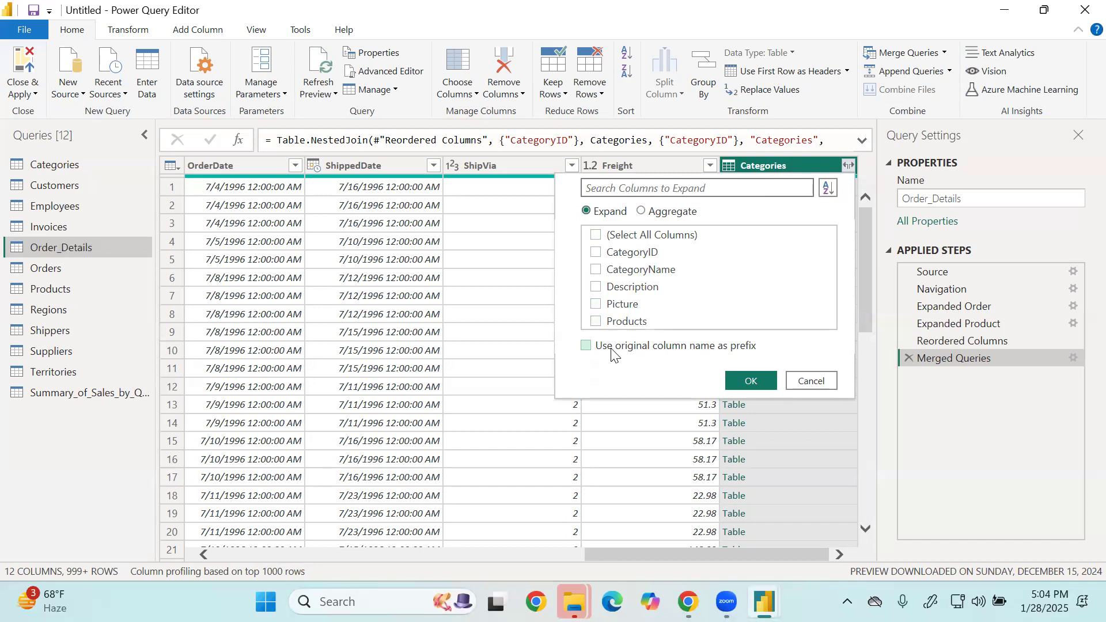
pyautogui.click(602, 271)
pyautogui.click(768, 383)
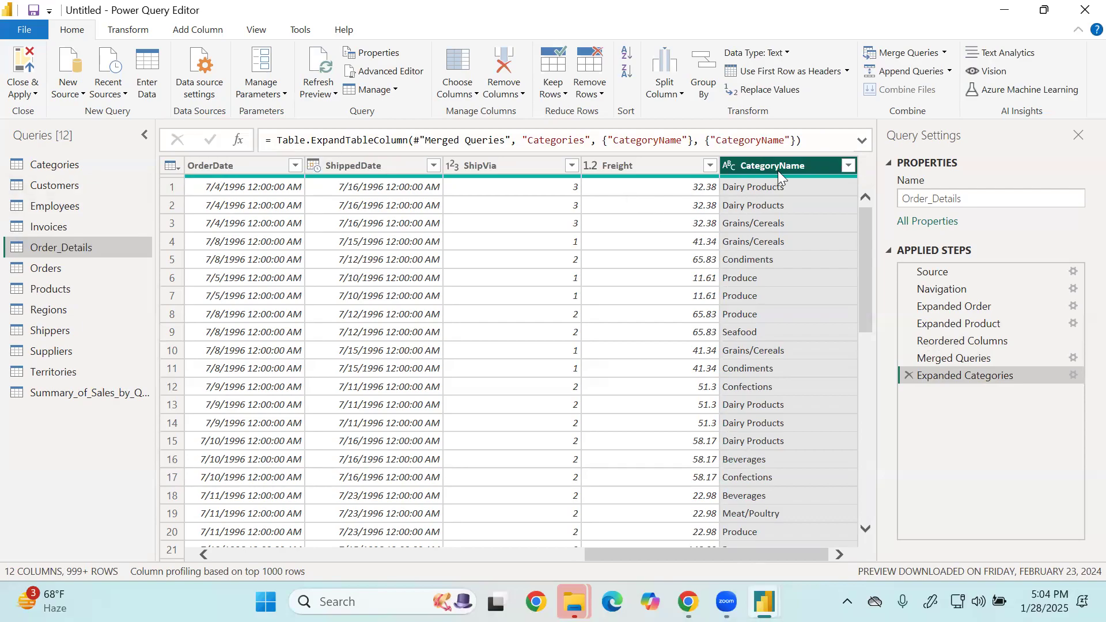
# Move the CategoryName column to directly after CategoryID.
pyautogui.moveTo(778, 164); pyautogui.dragTo(323, 167)
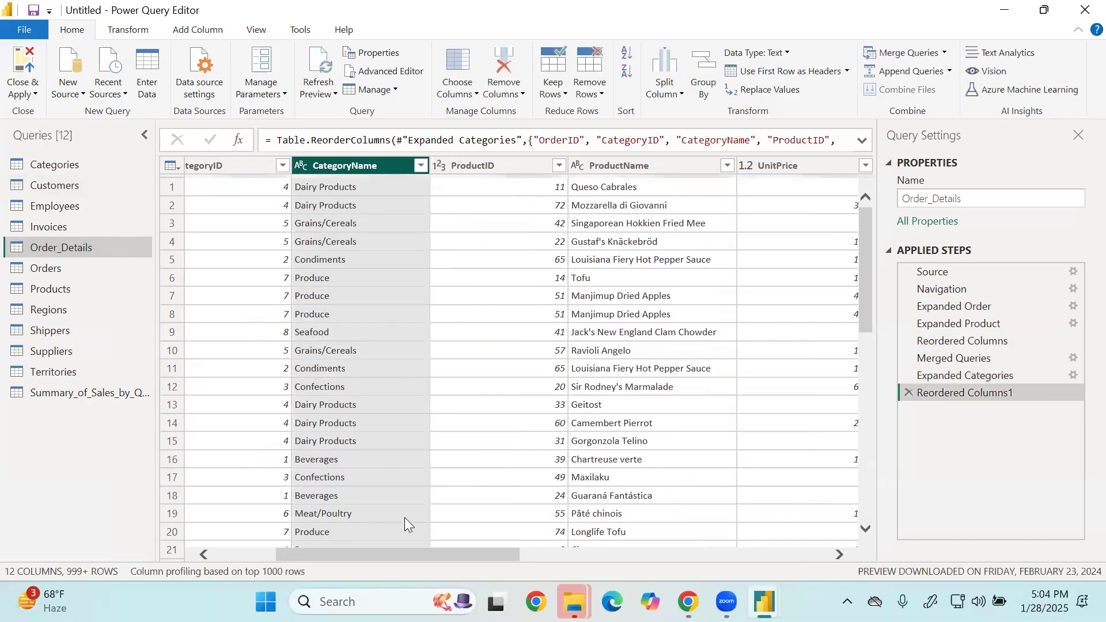
pyautogui.moveTo(402, 553); pyautogui.dragTo(304, 565)
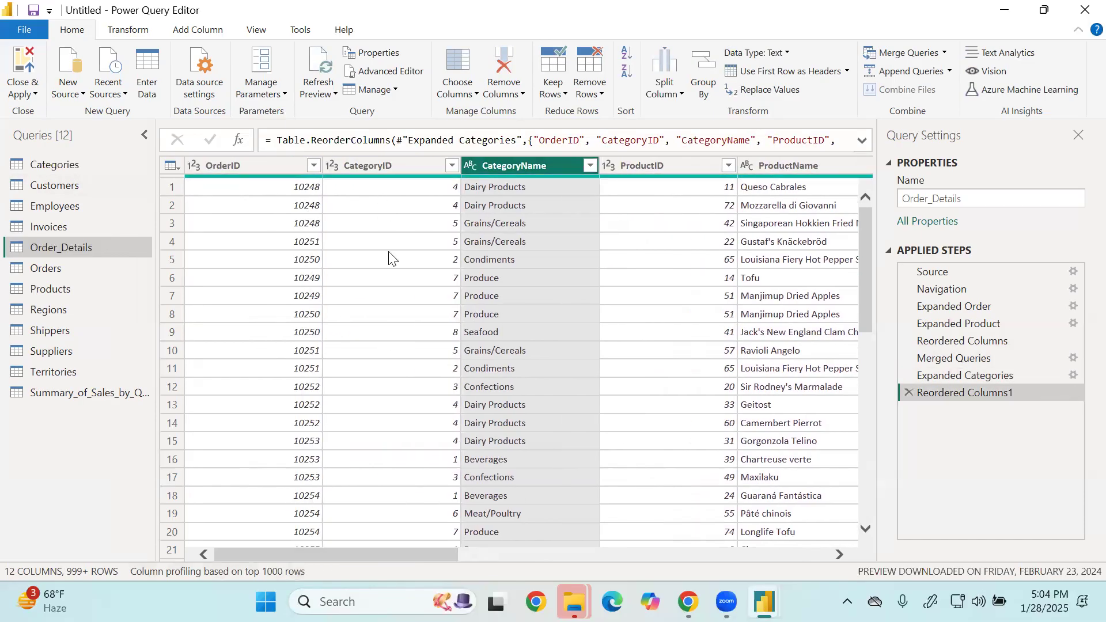
pyautogui.moveTo(397, 558); pyautogui.dragTo(378, 533)
# Turn on the column quality display and check the valid, error and empty shares of the Order_Details columns.
pyautogui.moveTo(280, 179)
pyautogui.click(256, 30)
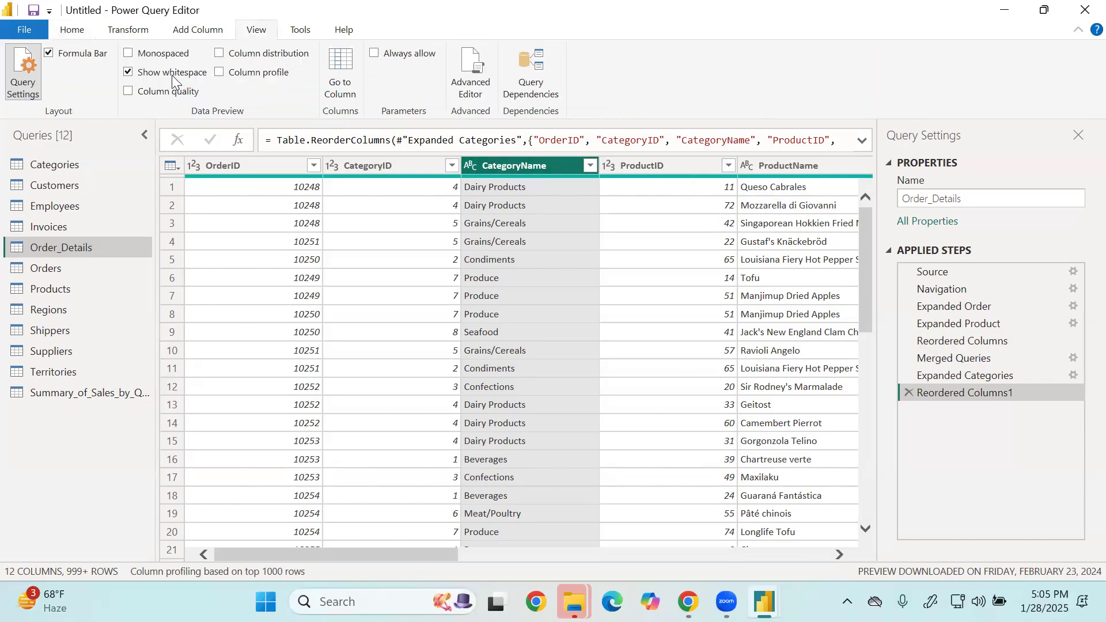
pyautogui.click(132, 92)
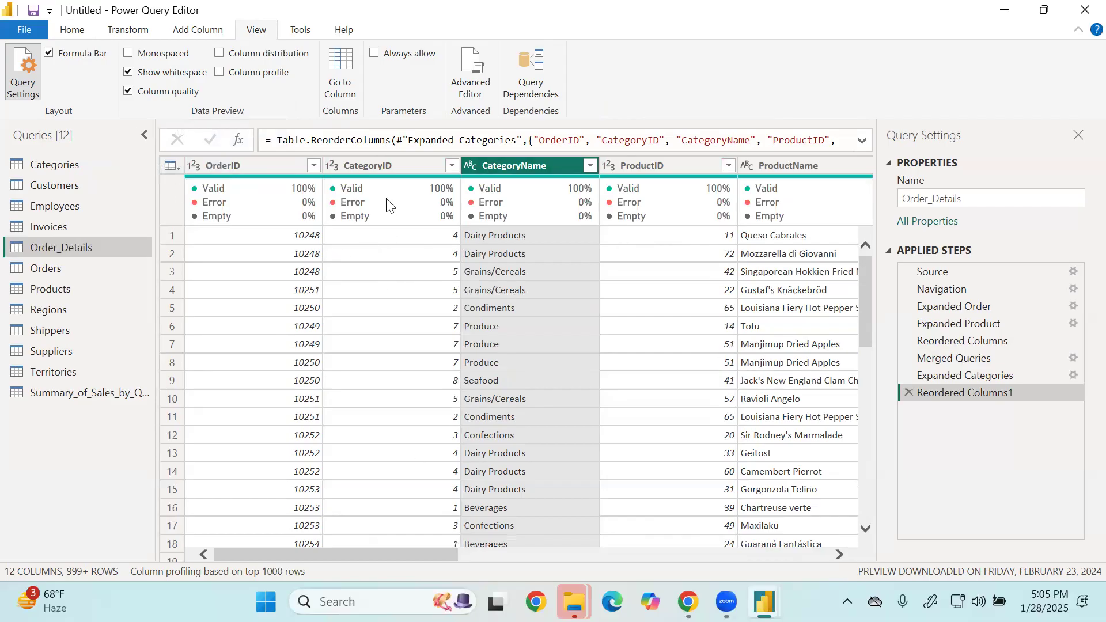
pyautogui.moveTo(420, 199)
pyautogui.moveTo(393, 555); pyautogui.dragTo(345, 568)
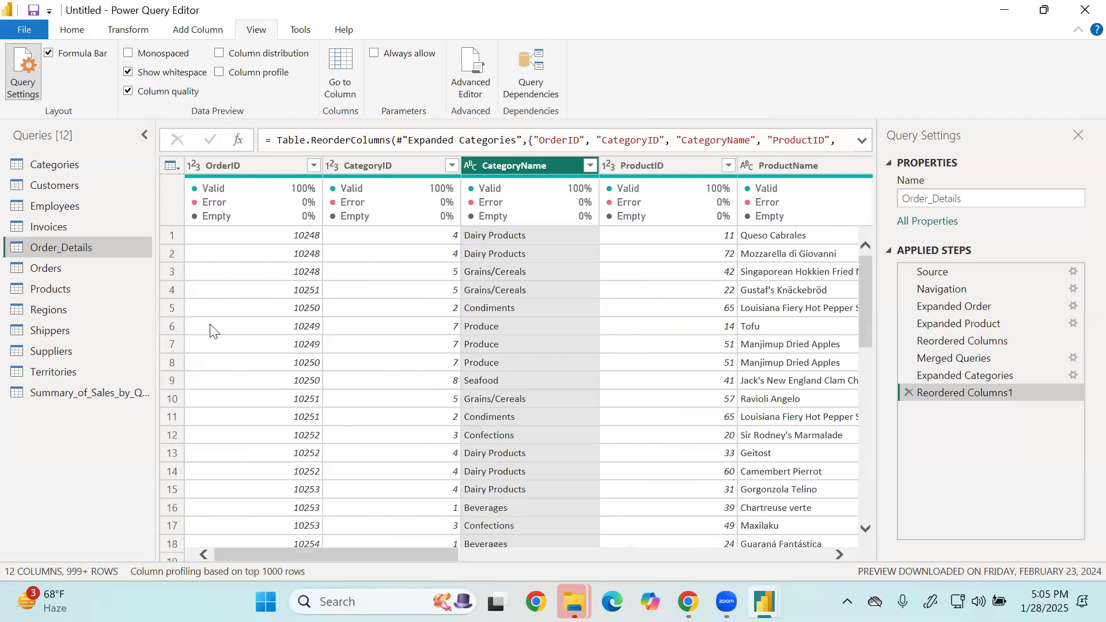
# Check the column quality of ShippedDate in the Orders query, and turn the column quality display off.
pyautogui.click(124, 271)
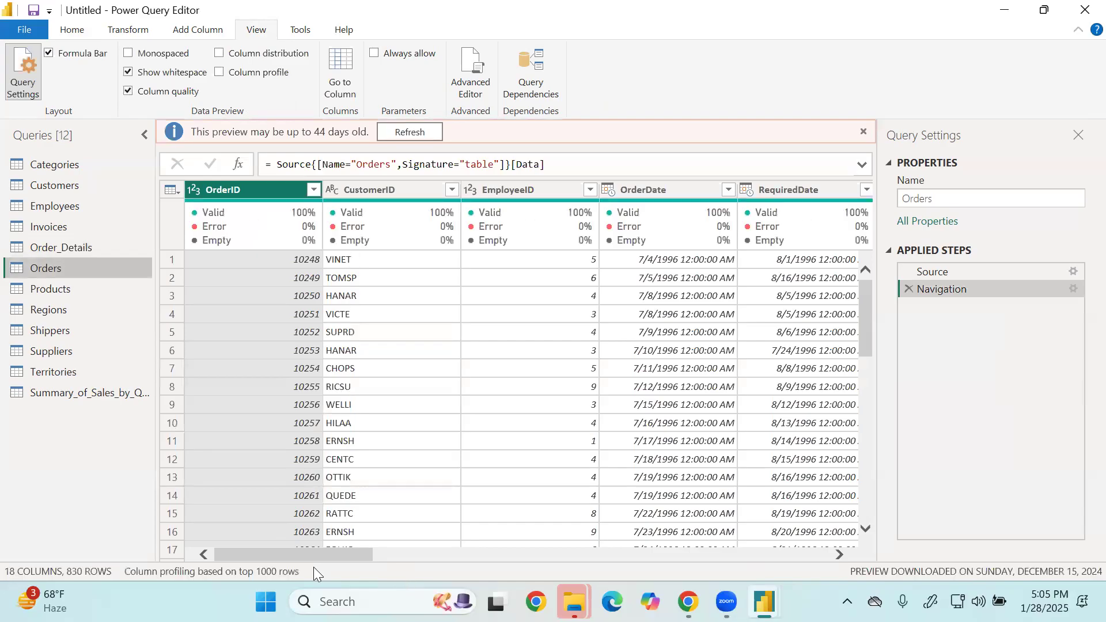
pyautogui.moveTo(316, 557); pyautogui.dragTo(488, 560)
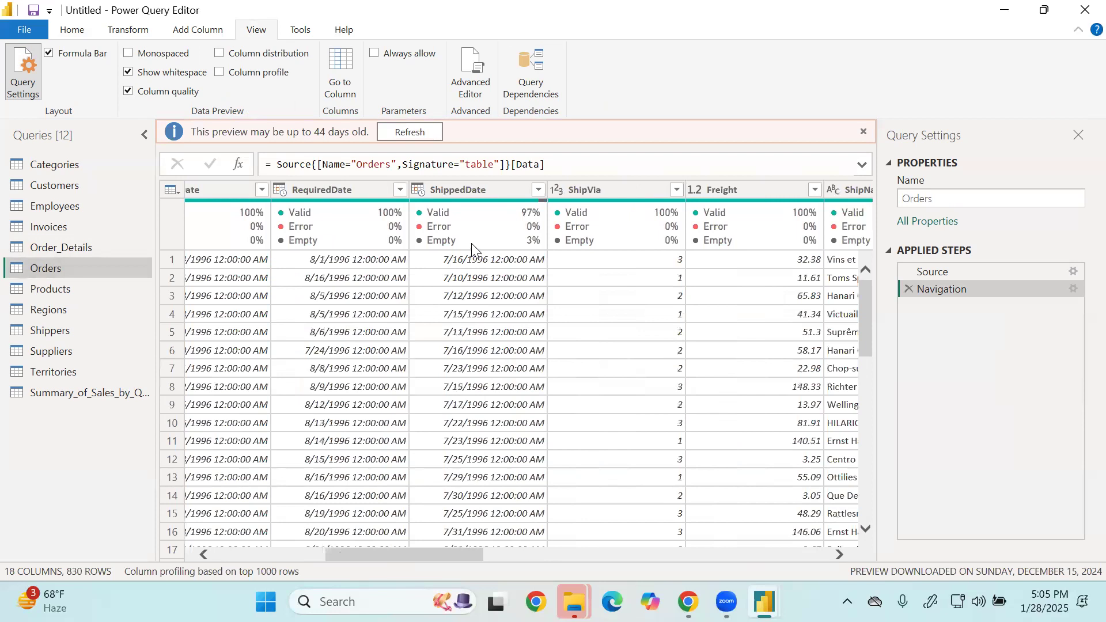
pyautogui.moveTo(539, 199)
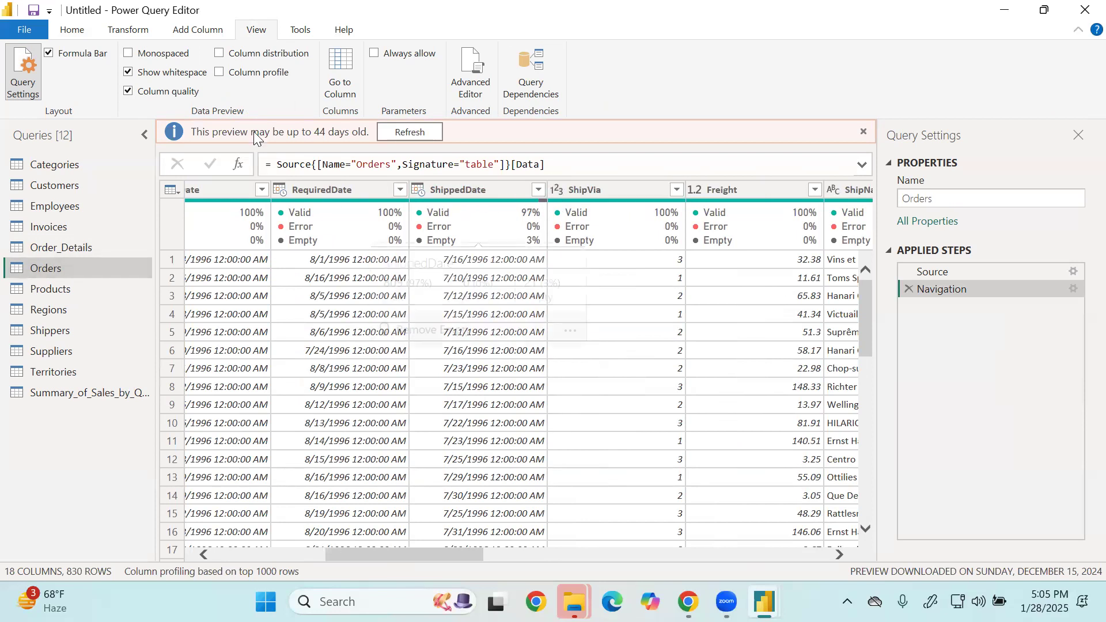
pyautogui.click(176, 95)
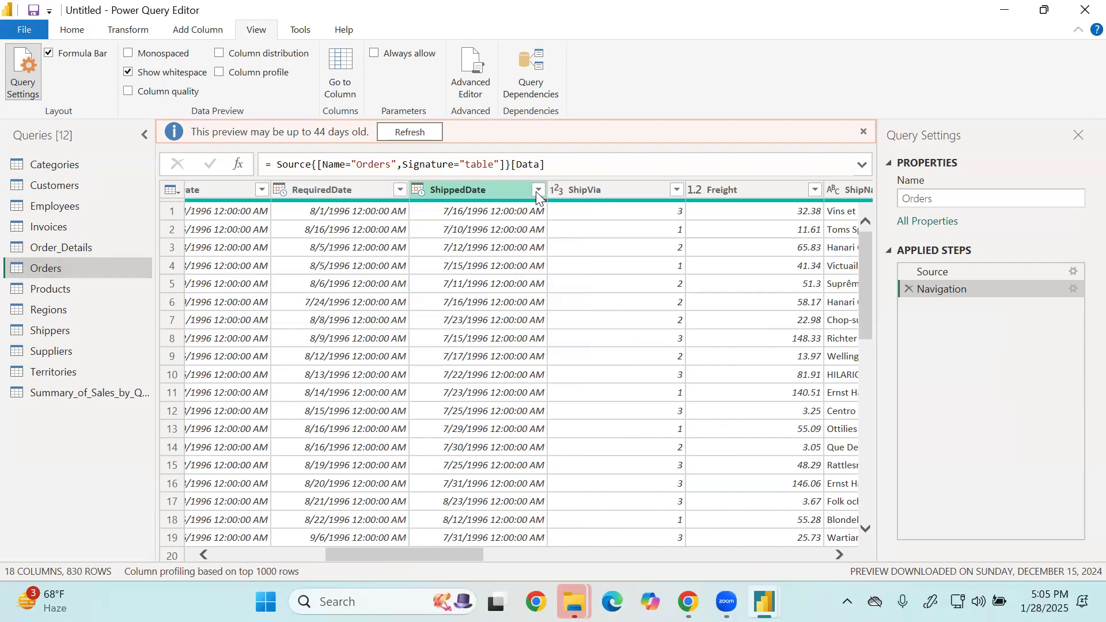
# Turn on column quality in the Orders query, check the shares for ShippedDate and the shipping columns, and turn it off again.
pyautogui.moveTo(422, 552); pyautogui.dragTo(602, 583)
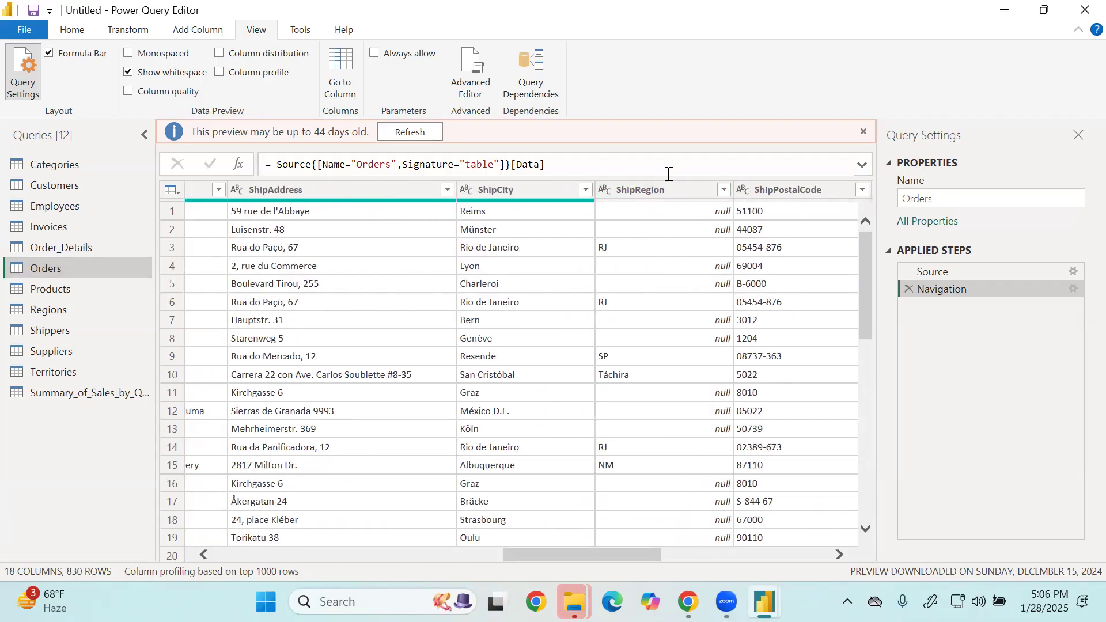
pyautogui.click(169, 93)
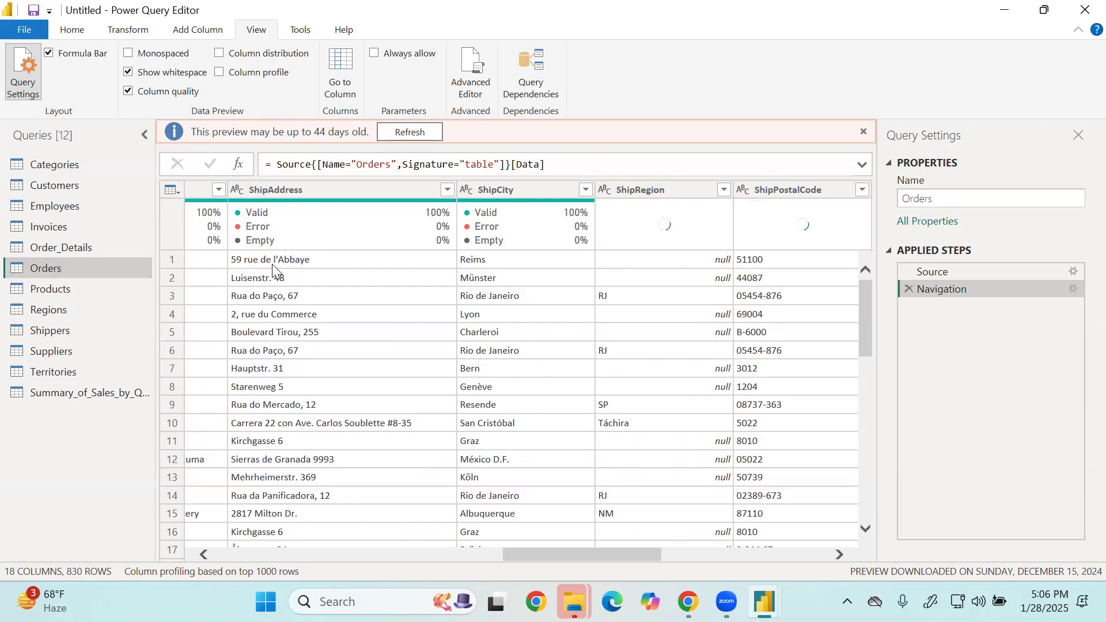
pyautogui.moveTo(574, 561); pyautogui.dragTo(402, 565)
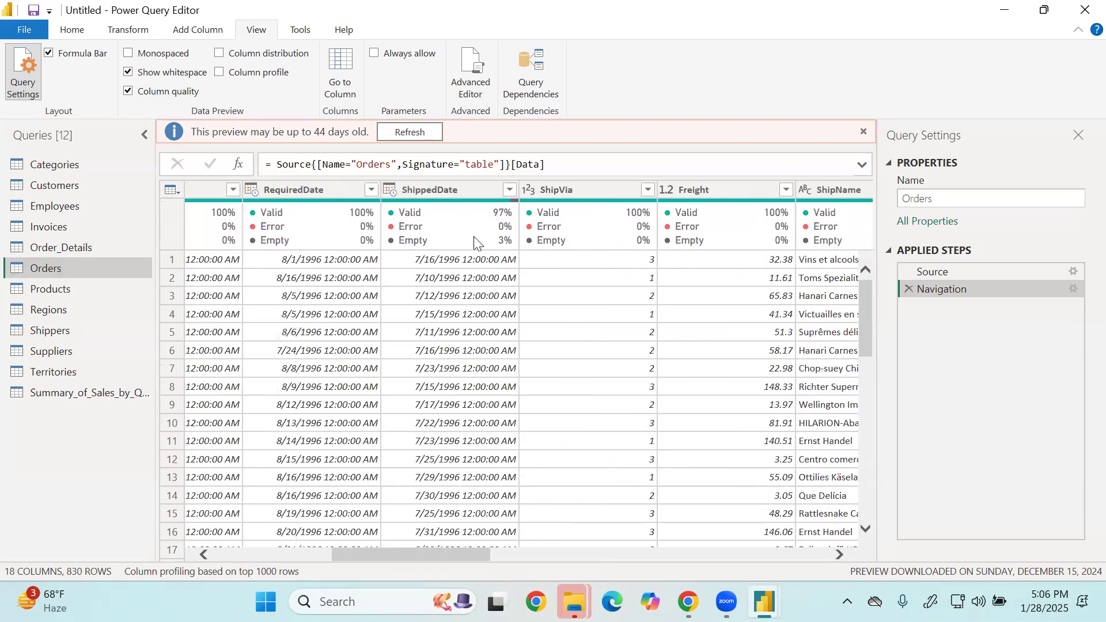
pyautogui.moveTo(469, 249)
pyautogui.moveTo(434, 551); pyautogui.dragTo(661, 562)
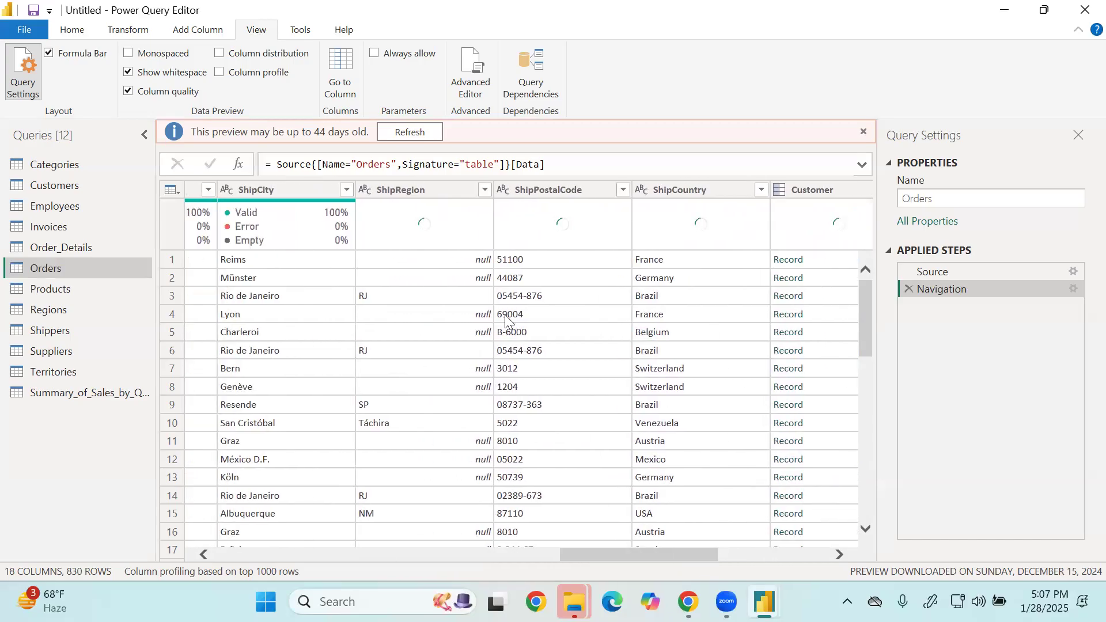
pyautogui.click(151, 94)
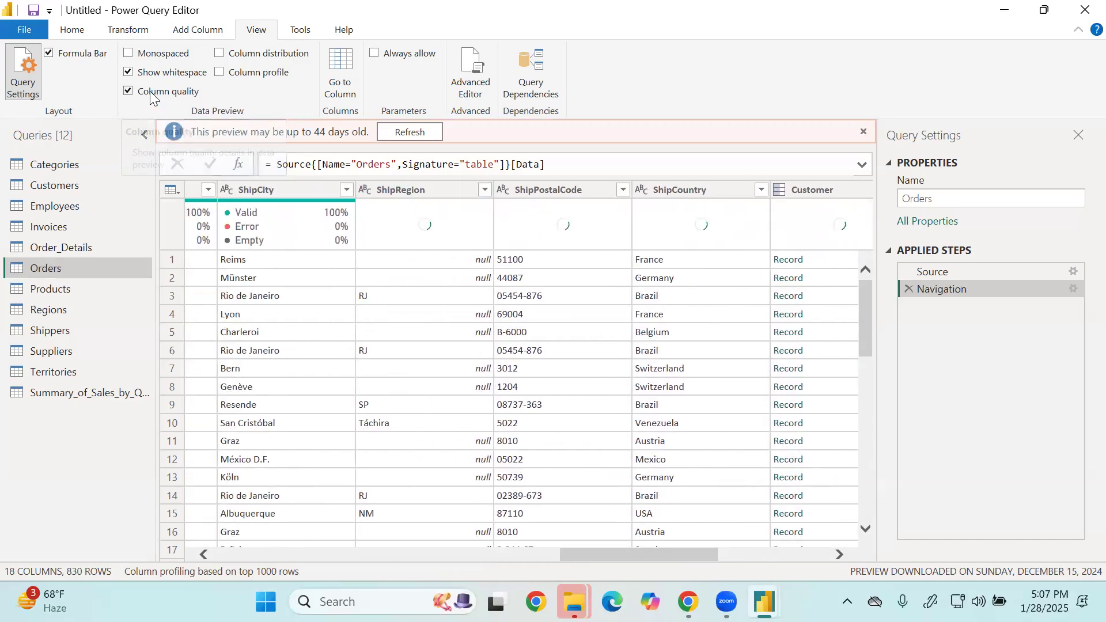
# Start a value replacement on the ShipRegion column of Orders, with null as the value to find.
pyautogui.click(453, 195)
pyautogui.click(410, 197)
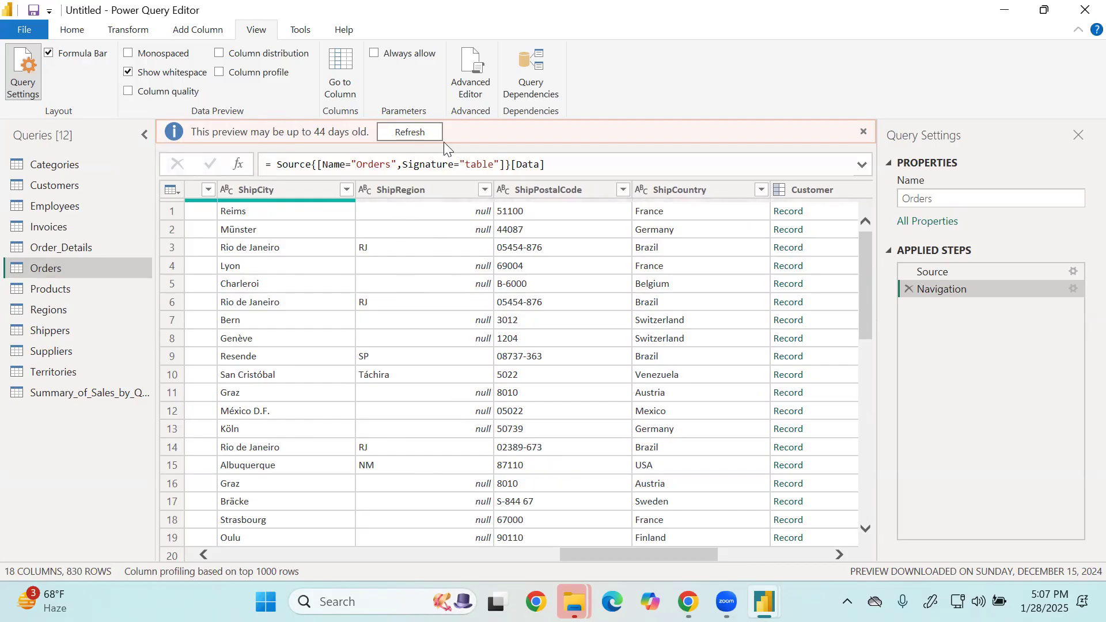
pyautogui.rightClick(432, 185)
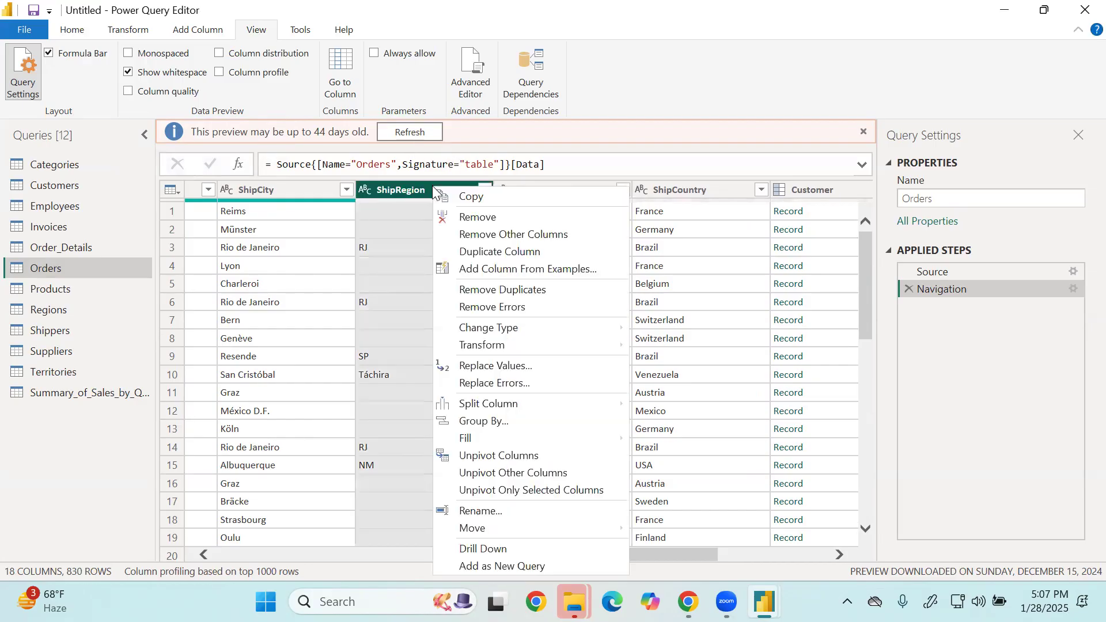
pyautogui.click(491, 364)
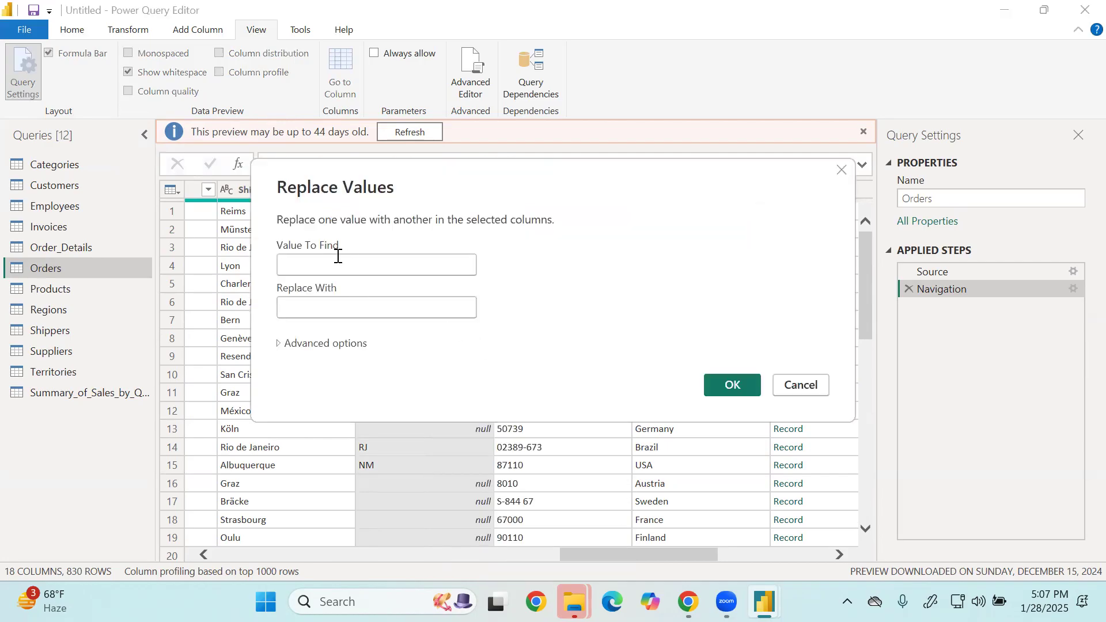
pyautogui.write('null')
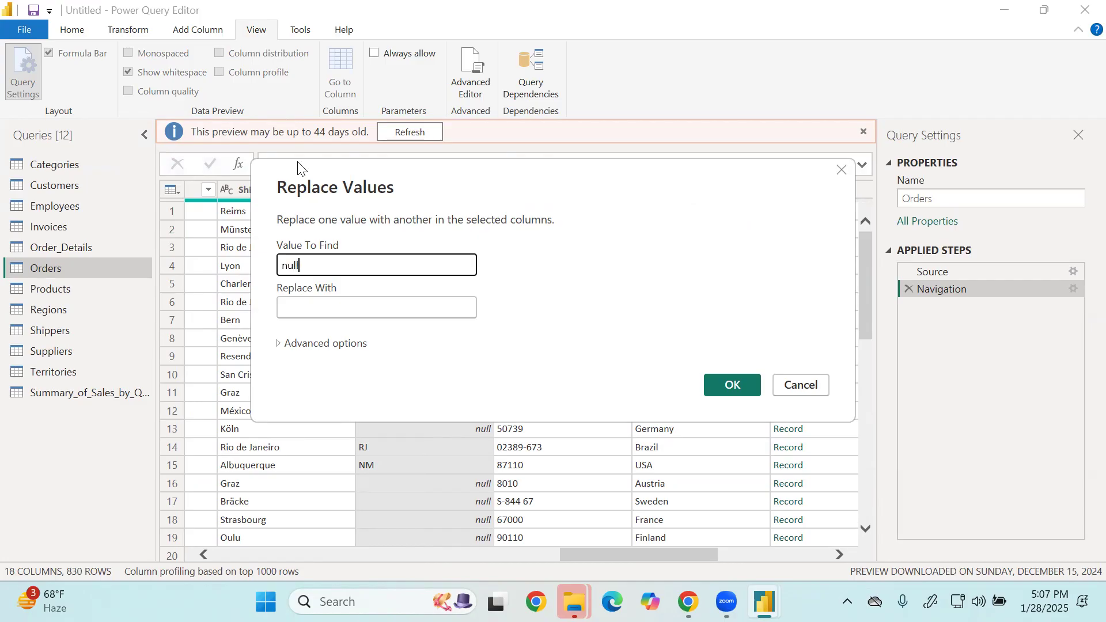
pyautogui.press('Tab')
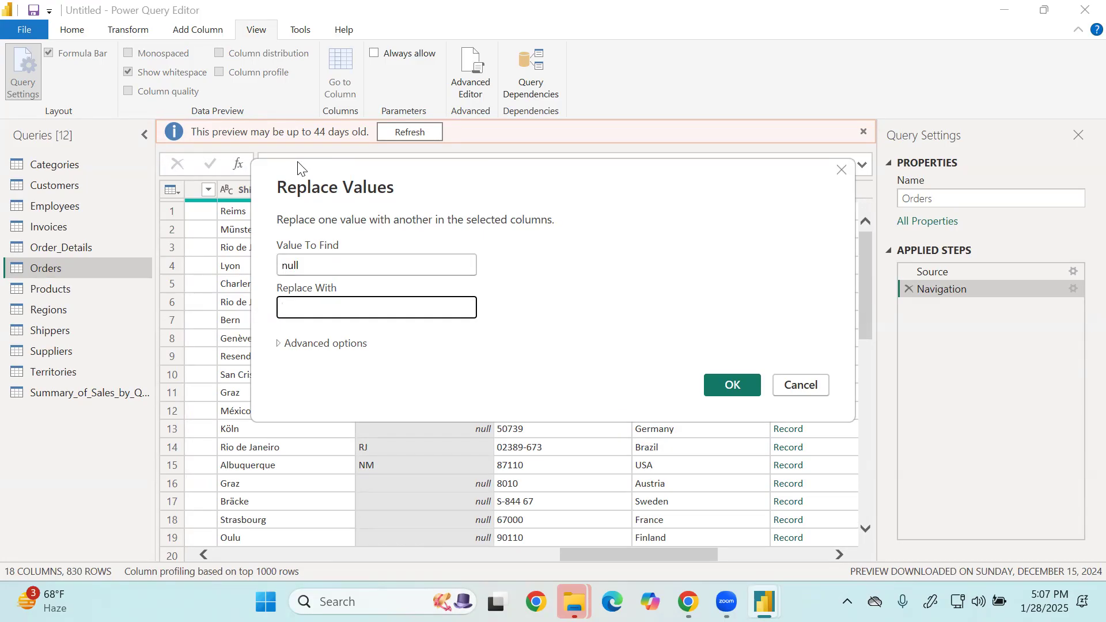
pyautogui.write('22/07/20222')
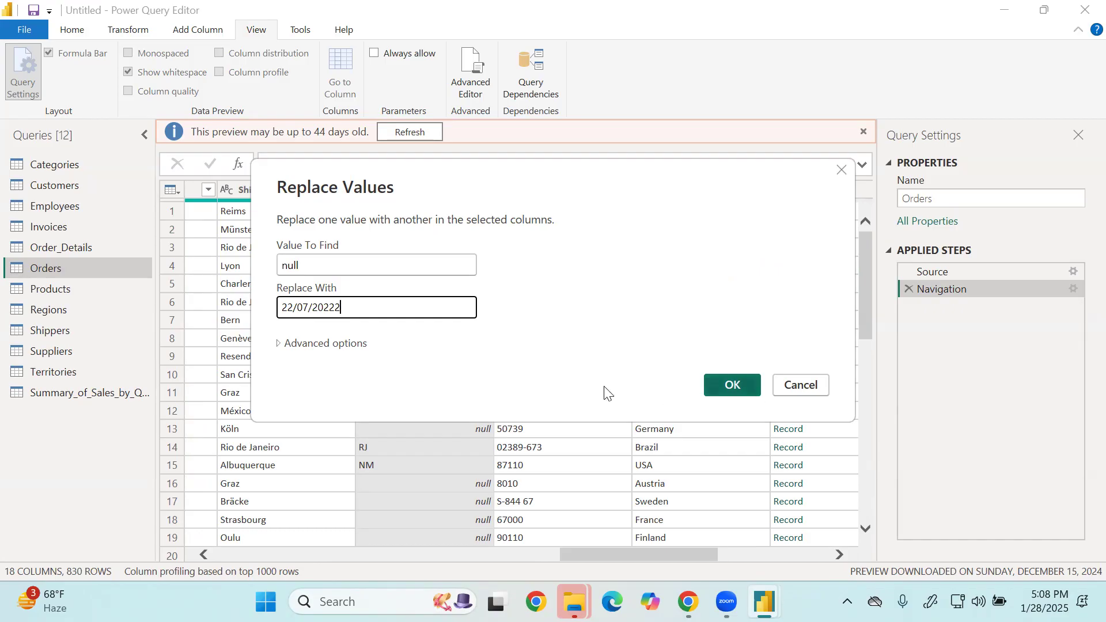
pyautogui.click(439, 333)
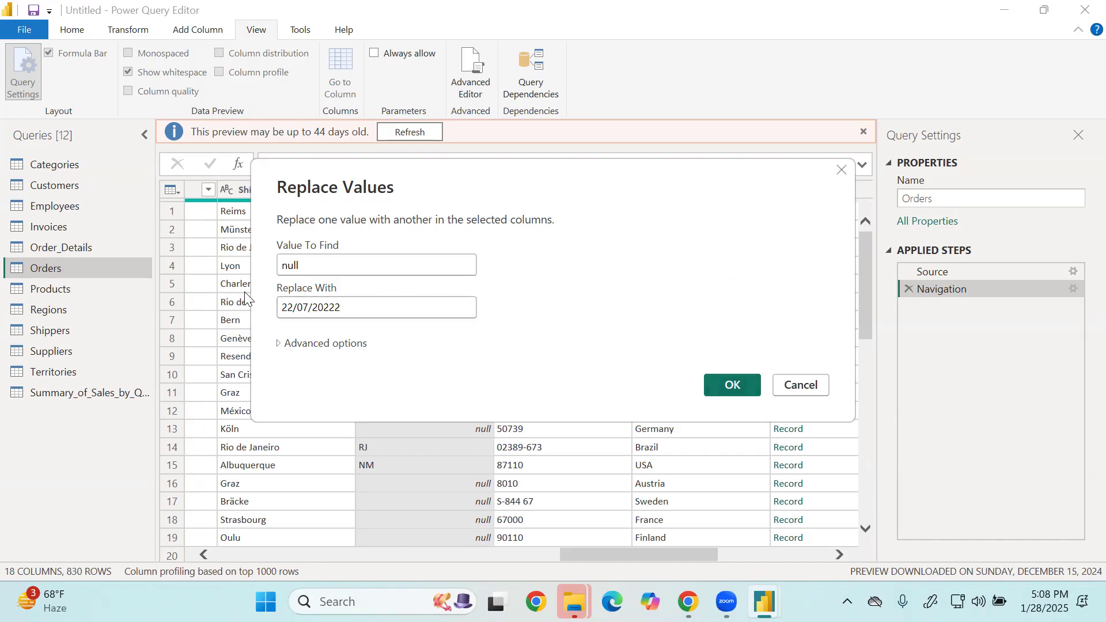
# Set the replacement value to NA and apply the replacement to the ShipRegion column.
pyautogui.moveTo(341, 308); pyautogui.dragTo(244, 311)
pyautogui.press('BackSpace')
pyautogui.write('NA')
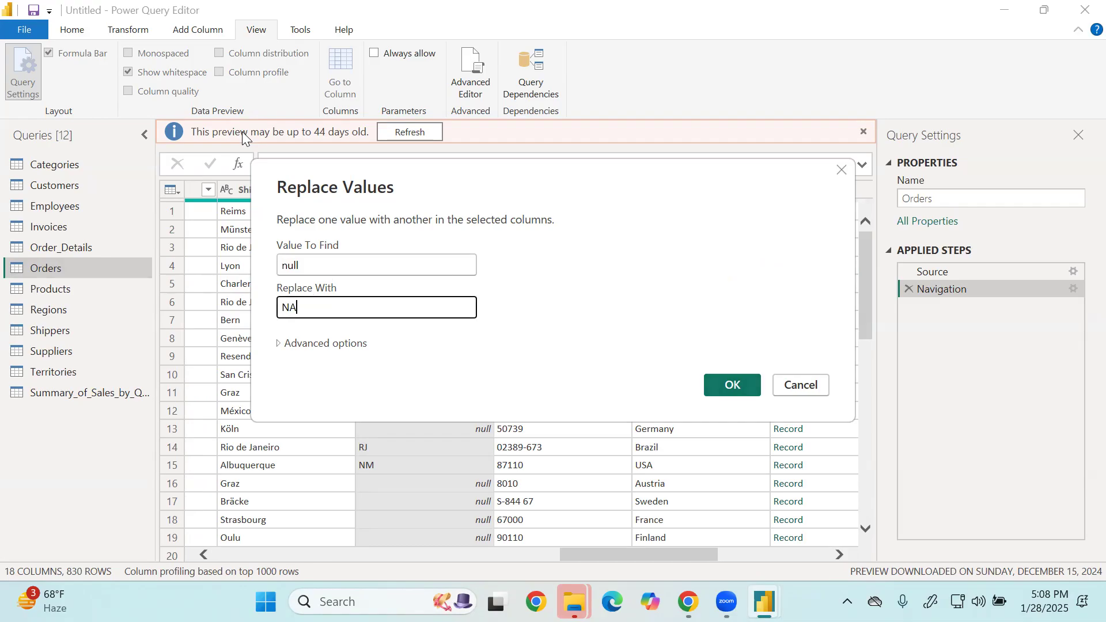
pyautogui.click(733, 385)
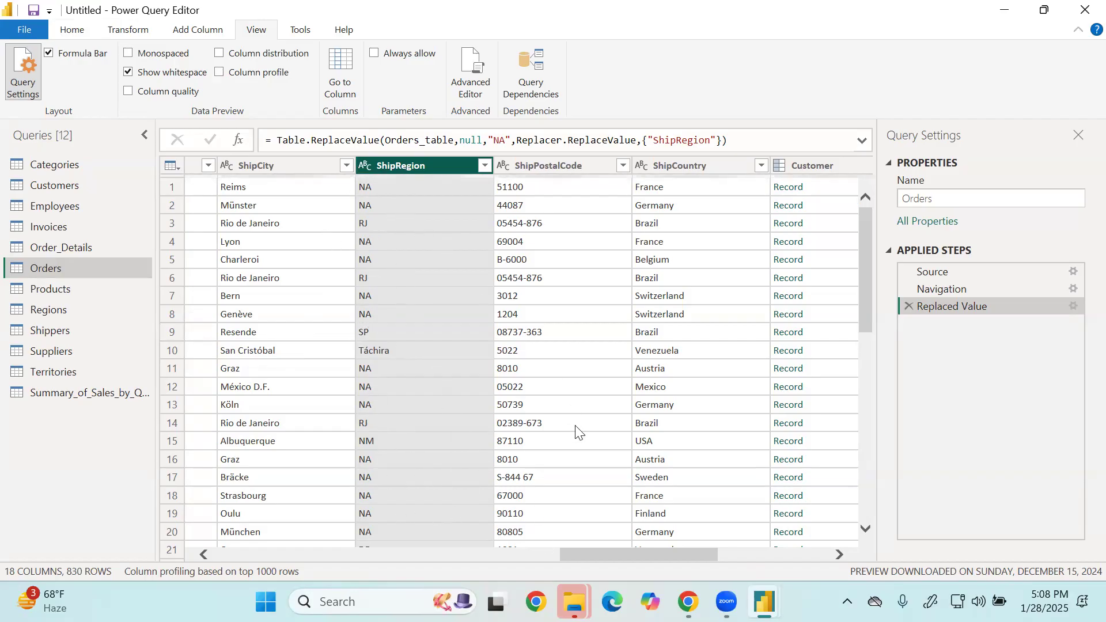
# Change the data type of the RequiredDate and ShippedDate columns in the Orders query to Date.
pyautogui.moveTo(592, 556); pyautogui.dragTo(369, 571)
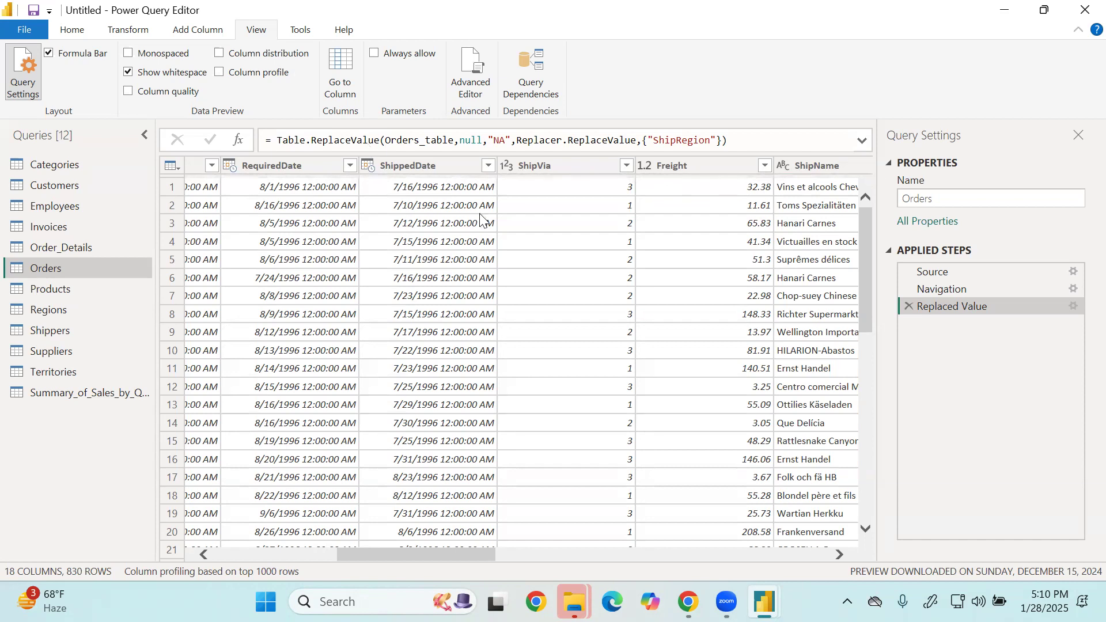
pyautogui.moveTo(417, 554); pyautogui.dragTo(378, 552)
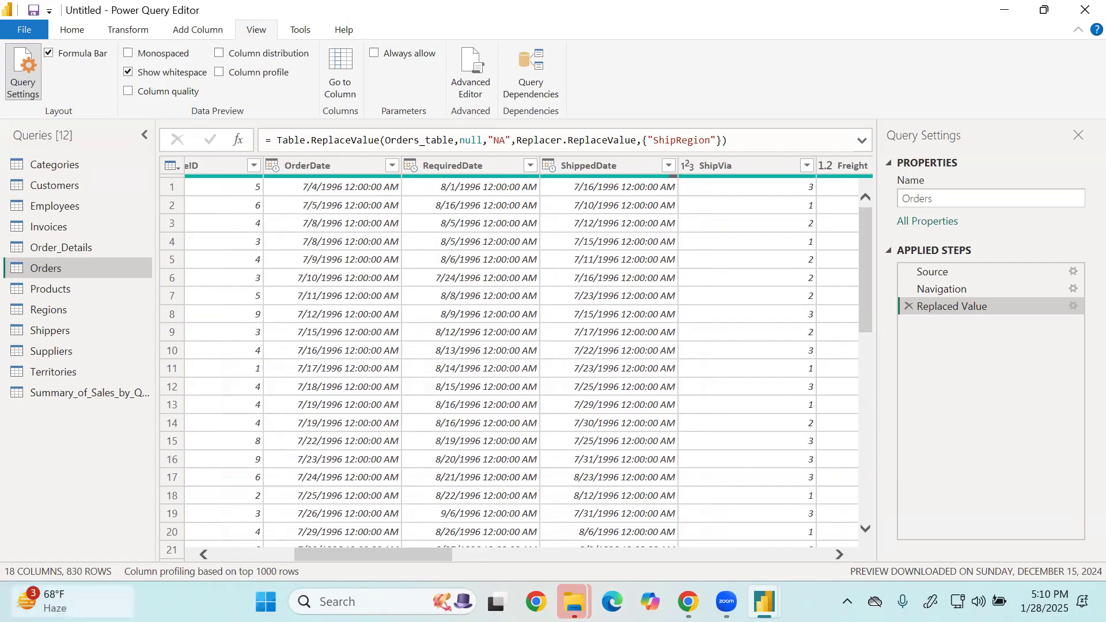
pyautogui.moveTo(319, 551); pyautogui.dragTo(206, 554)
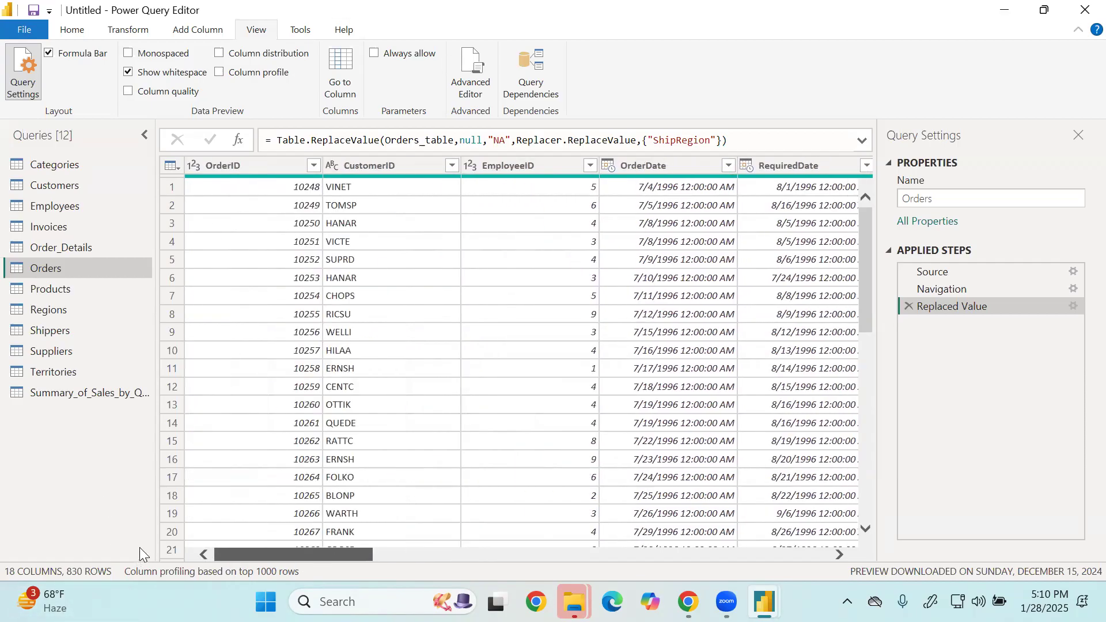
pyautogui.moveTo(287, 556); pyautogui.dragTo(373, 554)
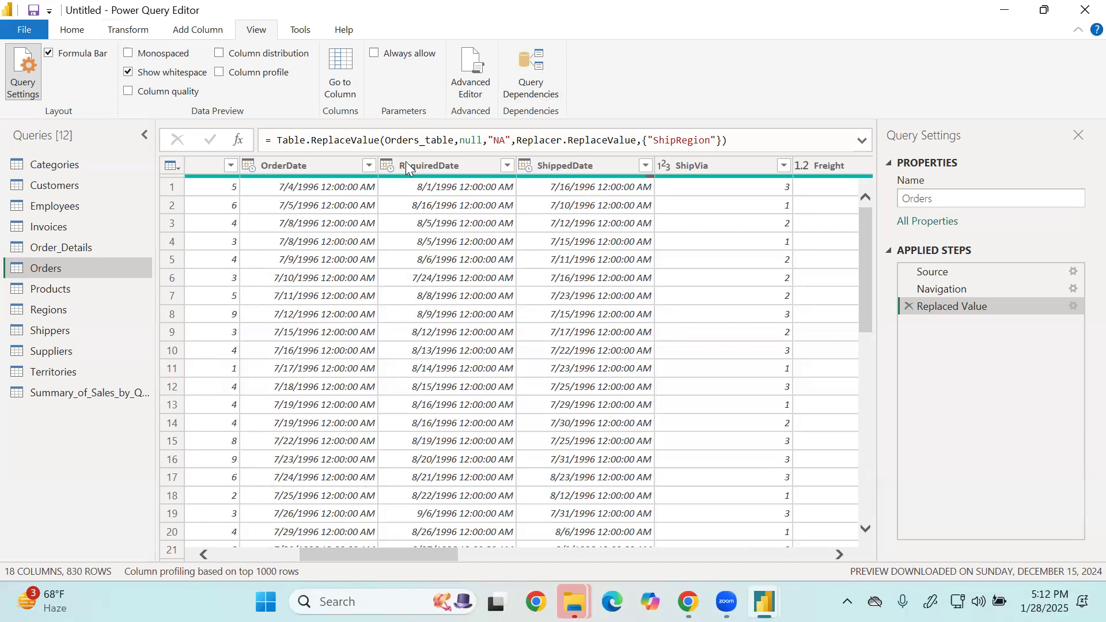
pyautogui.click(389, 168)
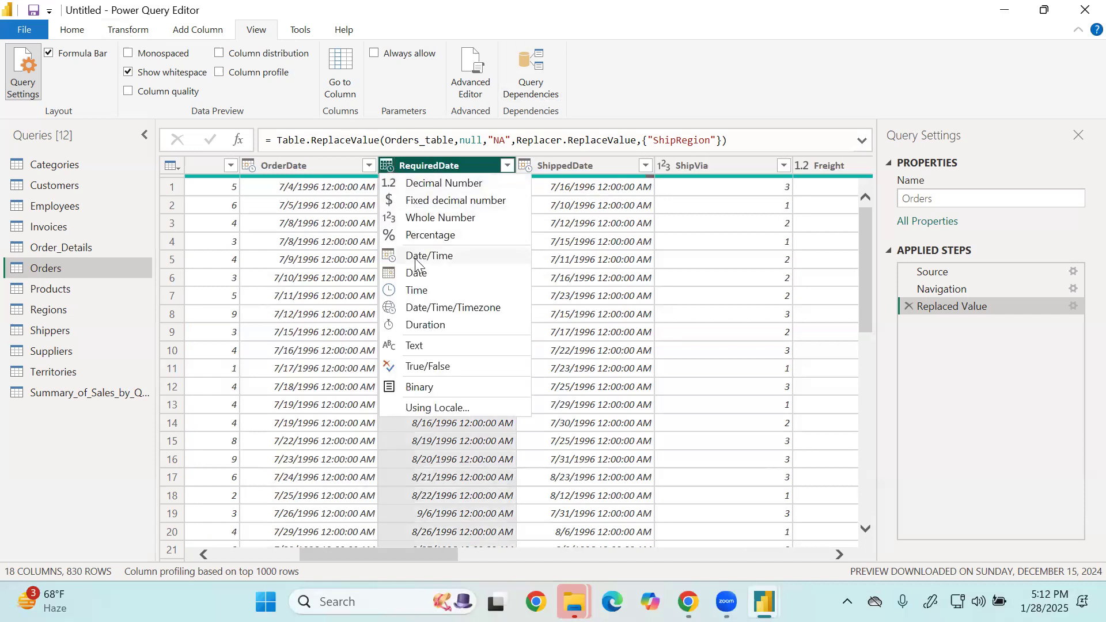
pyautogui.click(408, 274)
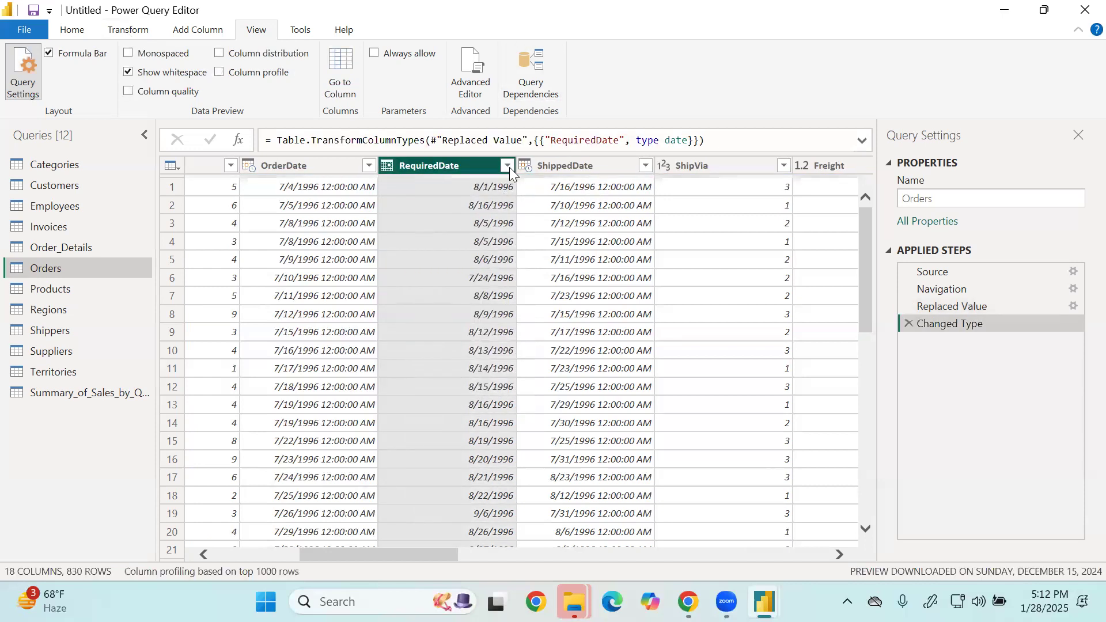
pyautogui.click(528, 167)
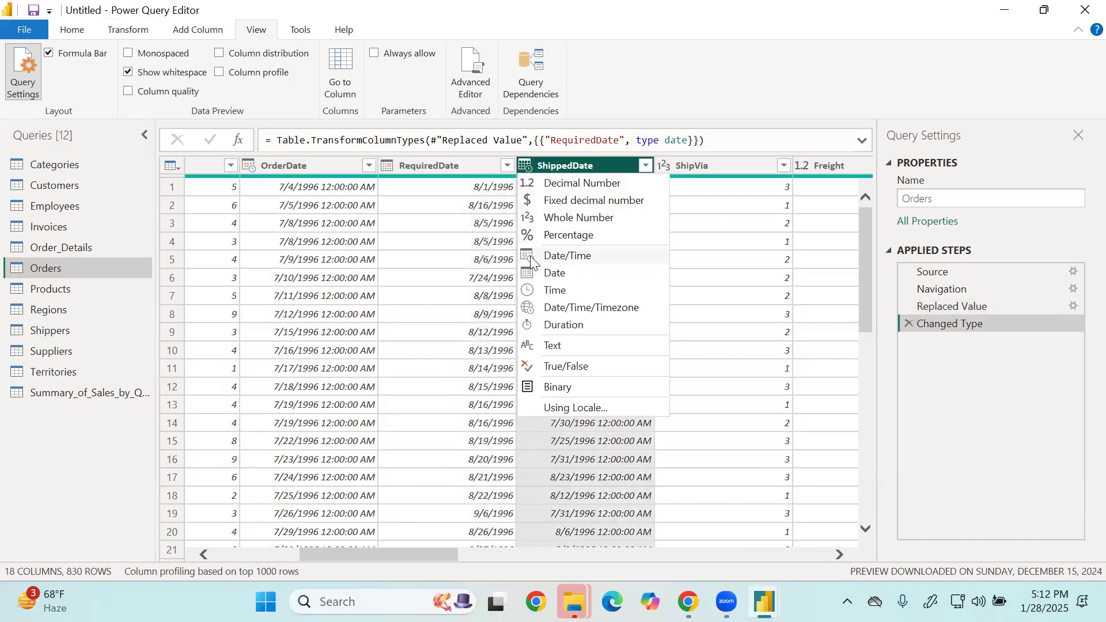
pyautogui.click(535, 274)
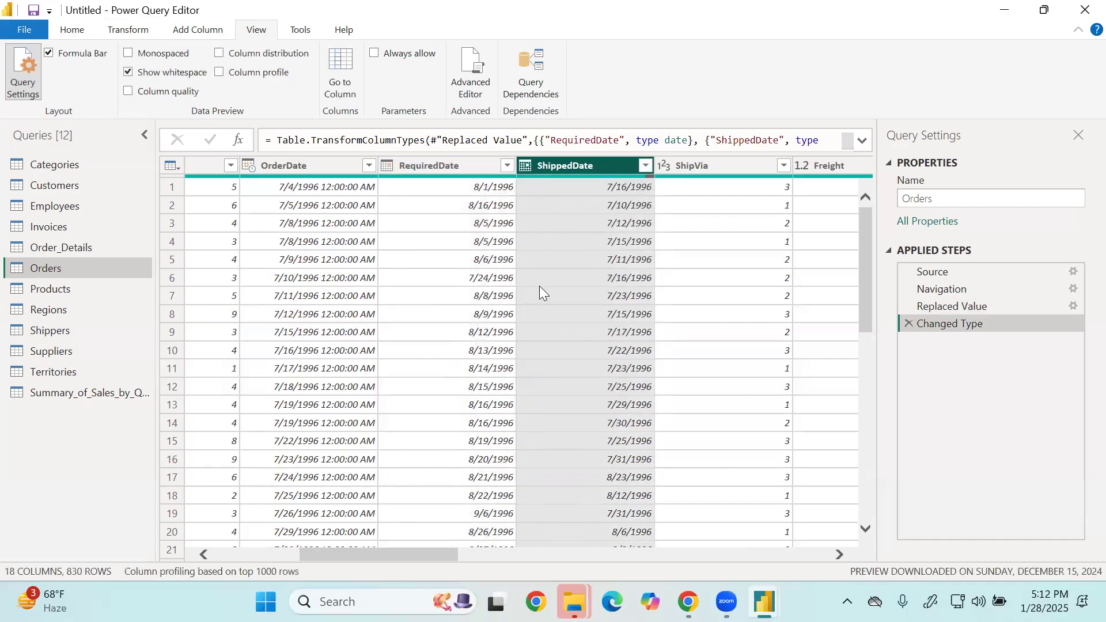
pyautogui.moveTo(416, 554); pyautogui.dragTo(586, 556)
pyautogui.moveTo(664, 567)
pyautogui.mouseDown()
pyautogui.moveTo(822, 558)
pyautogui.moveTo(643, 562)
pyautogui.mouseUp()
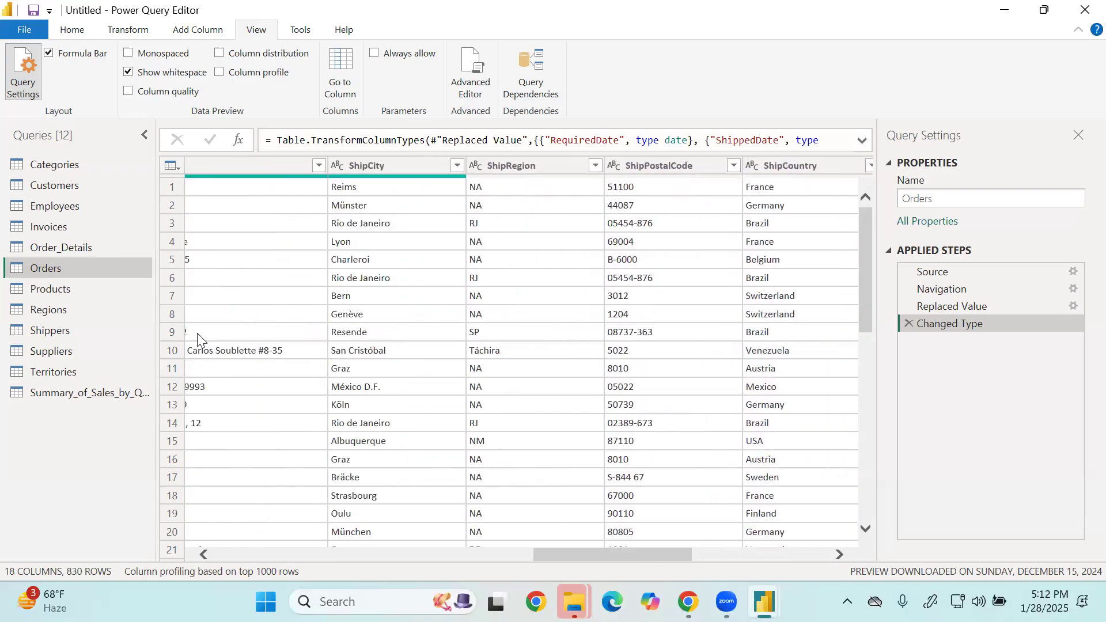
# Change the data type of the OrderDate and ShippedDate columns in the Order_Details query to Date.
pyautogui.click(93, 247)
pyautogui.moveTo(380, 554); pyautogui.dragTo(805, 553)
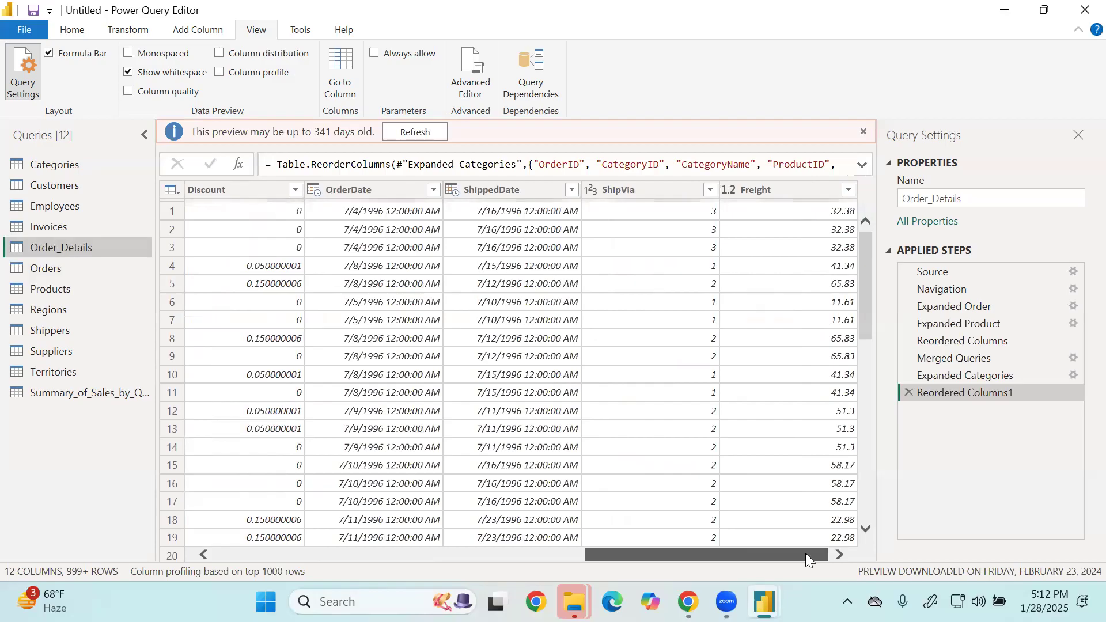
pyautogui.click(317, 190)
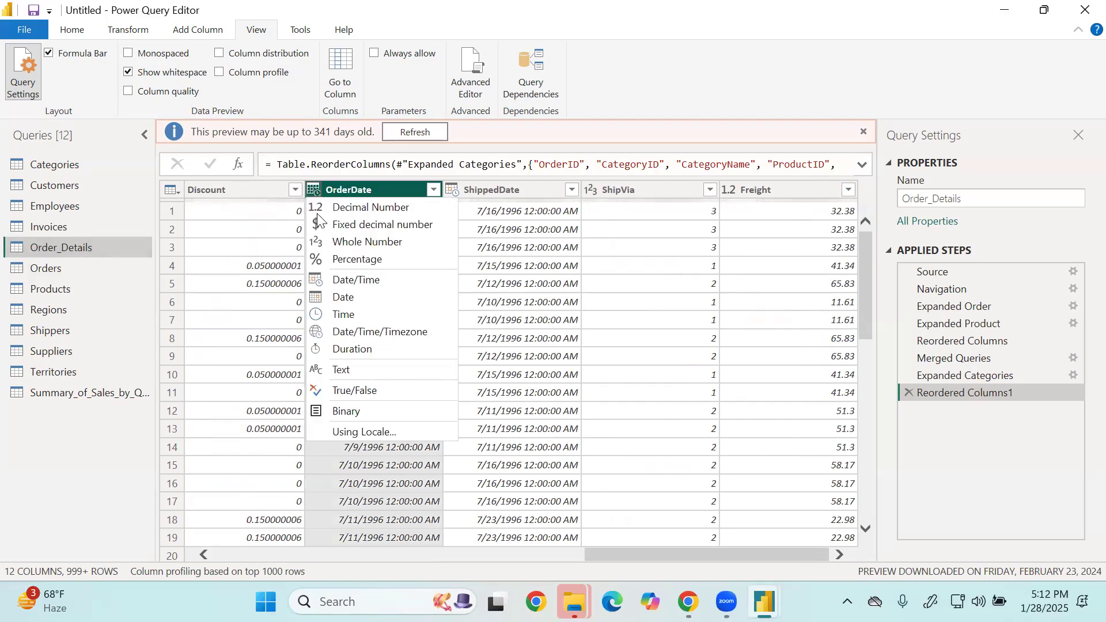
pyautogui.click(357, 296)
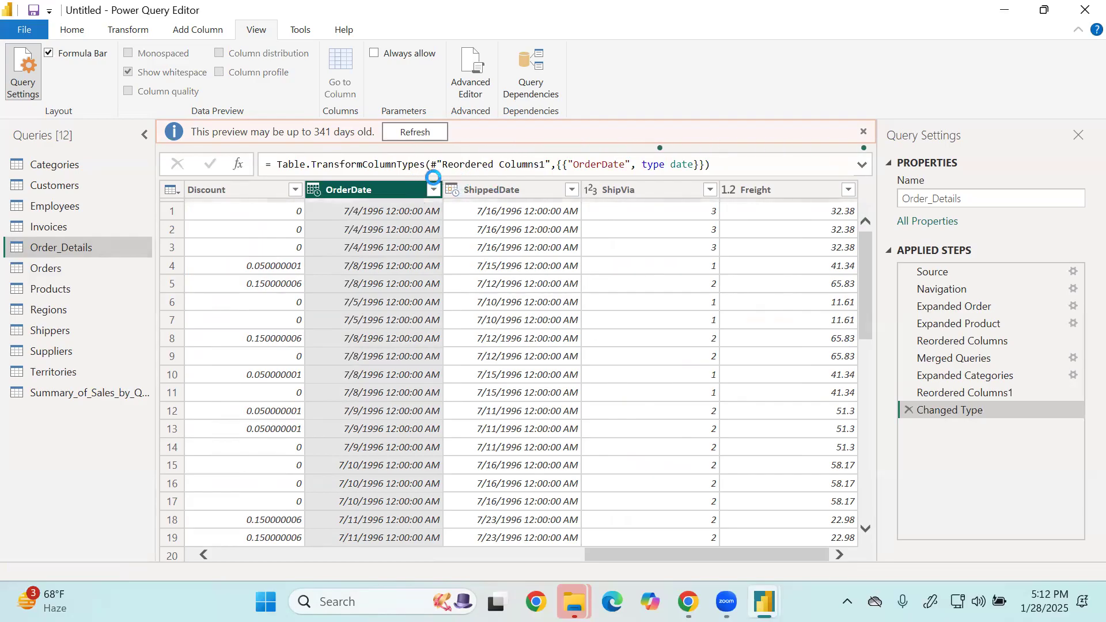
pyautogui.click(467, 166)
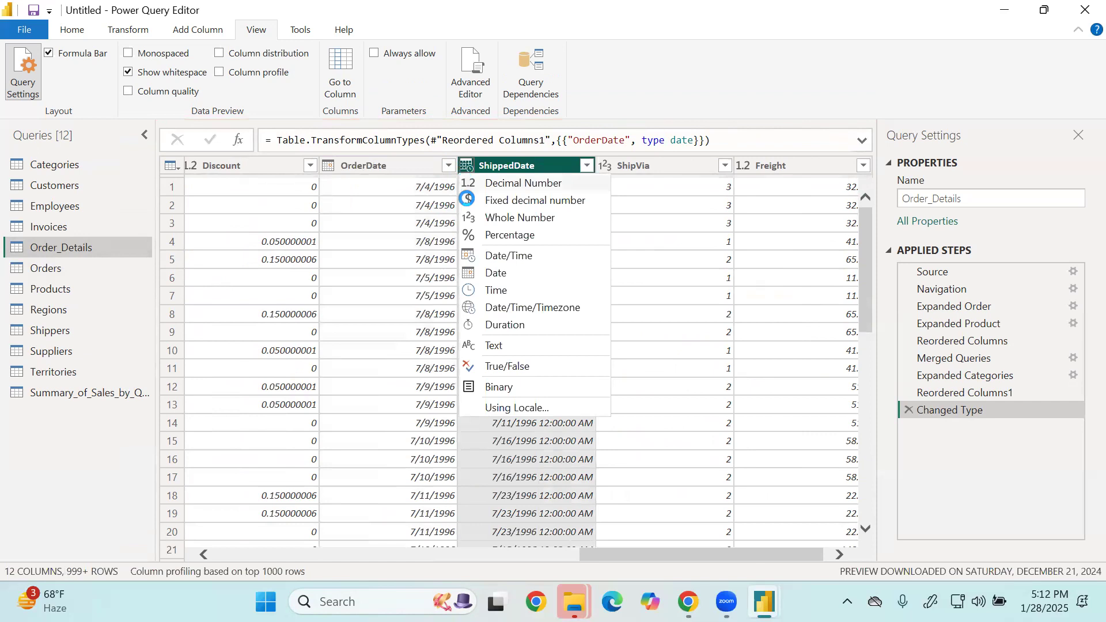
pyautogui.click(568, 256)
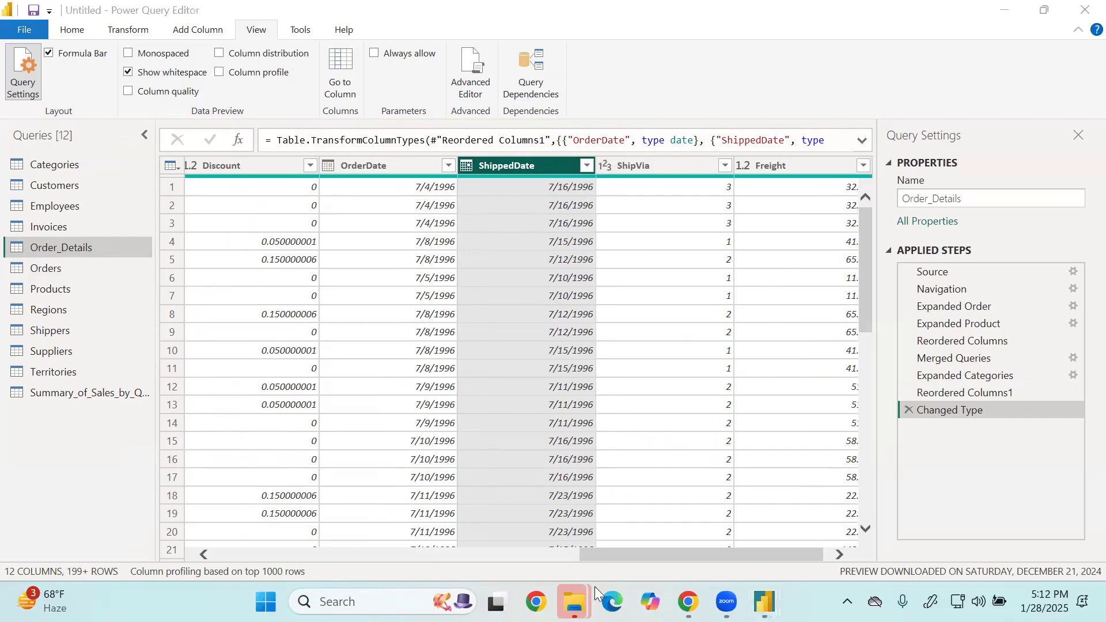
pyautogui.moveTo(810, 556); pyautogui.dragTo(350, 536)
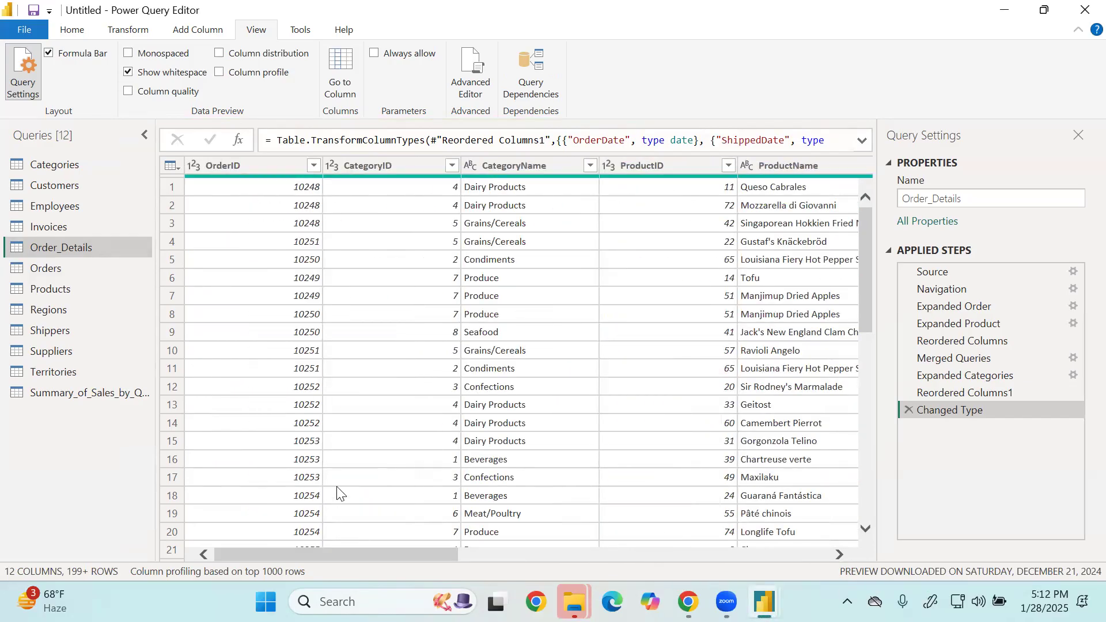
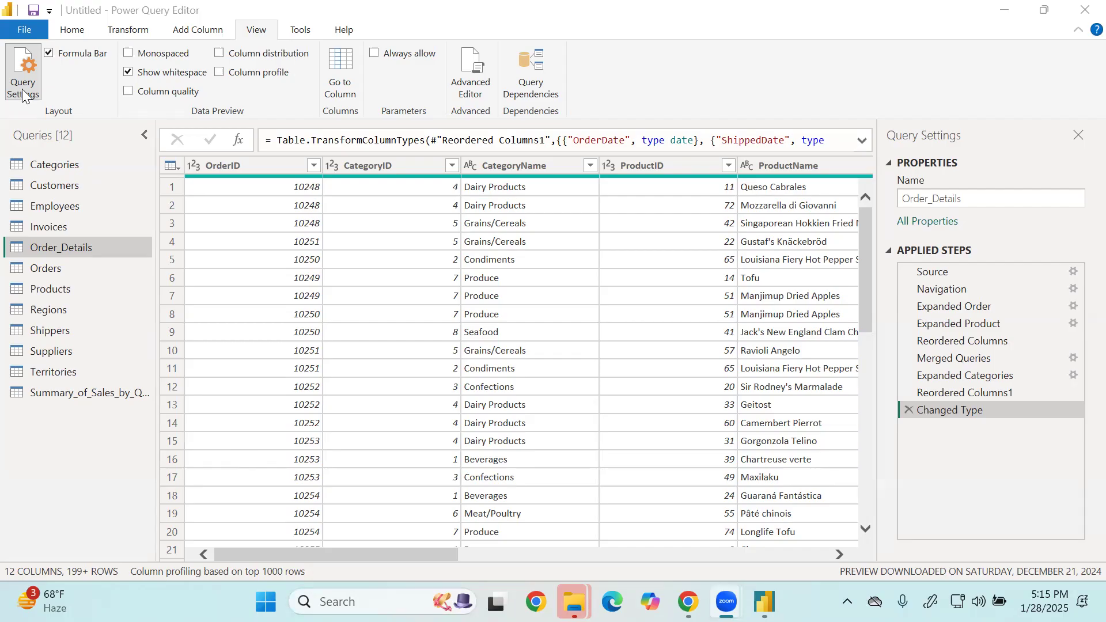
# Keep only the rows of Order_Details duplicated across OrderID, ProductID and ShippedDate, and delete that Kept Duplicates step.
pyautogui.click(273, 167)
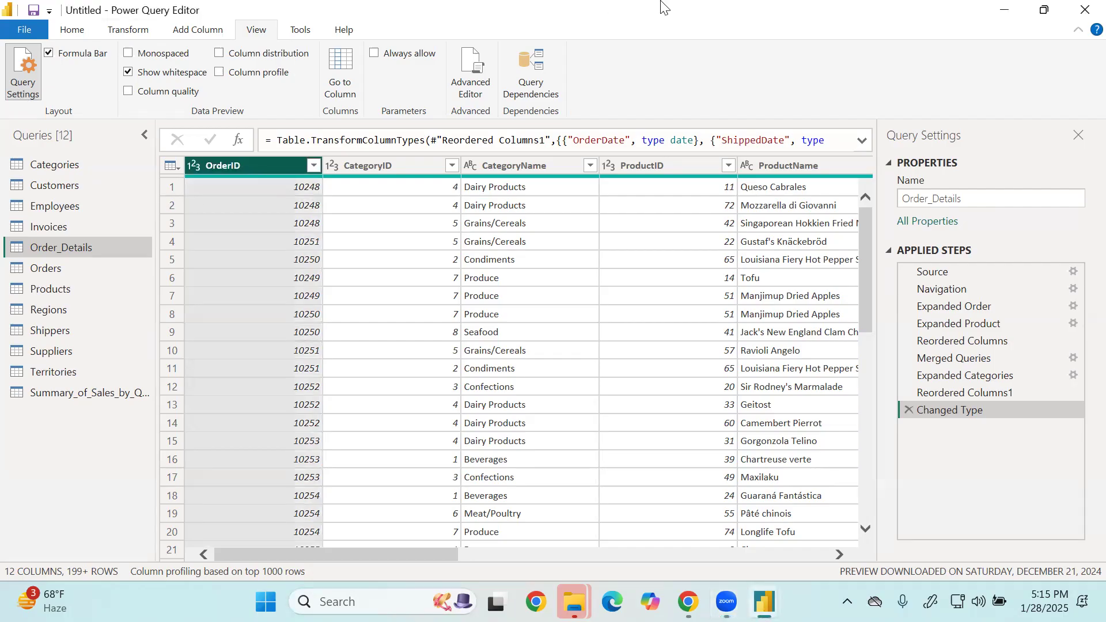
pyautogui.keyDown('ctrl'); pyautogui.click(622, 167); pyautogui.keyUp('ctrl')
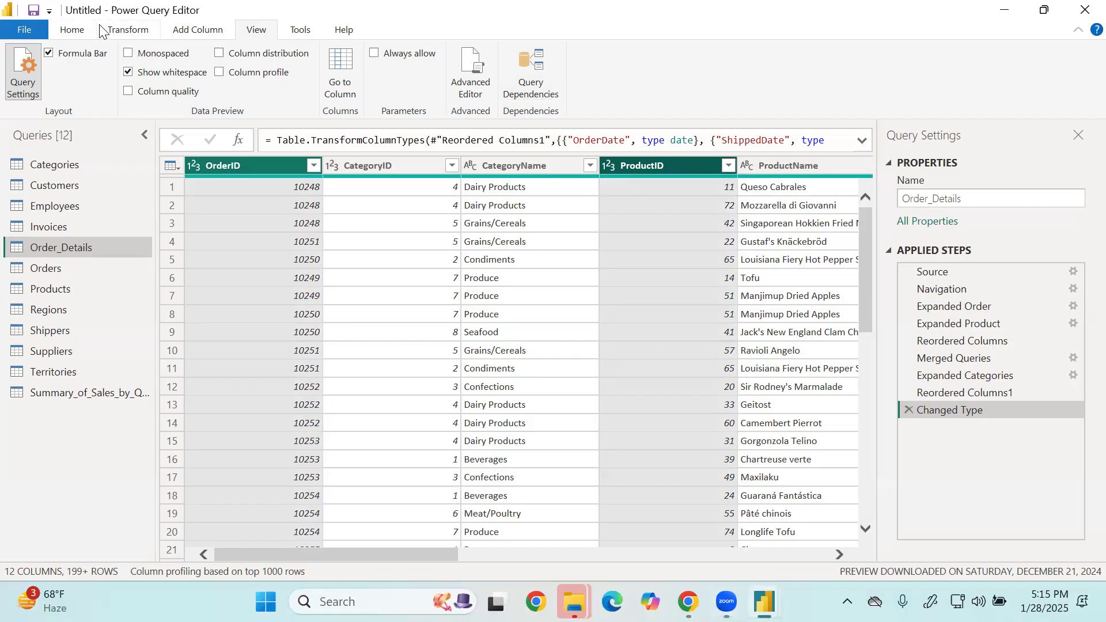
pyautogui.click(86, 32)
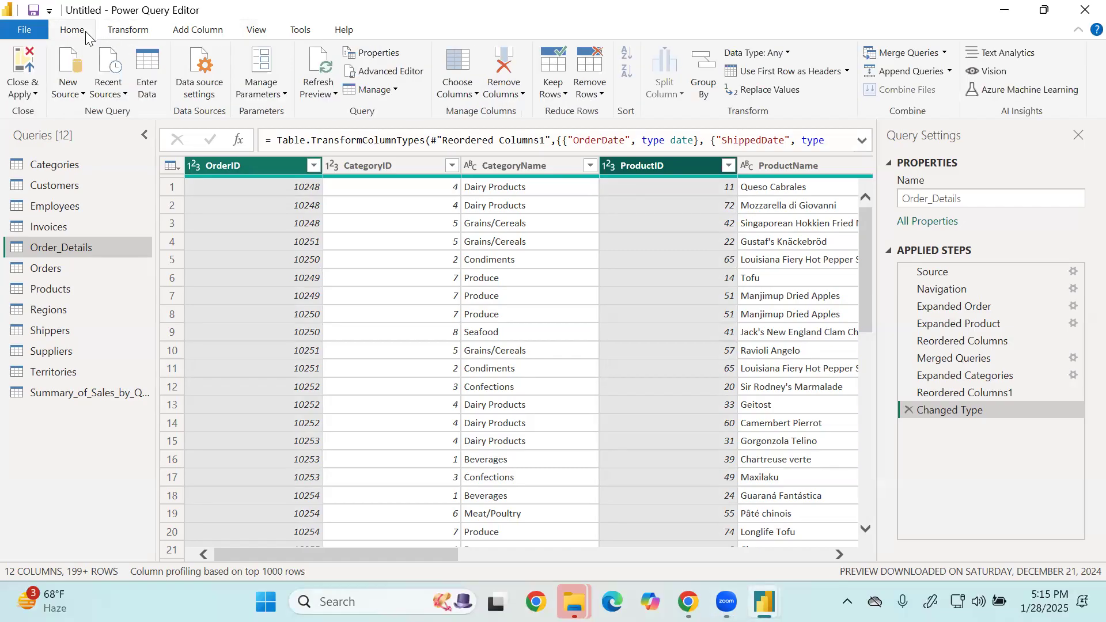
pyautogui.click(556, 99)
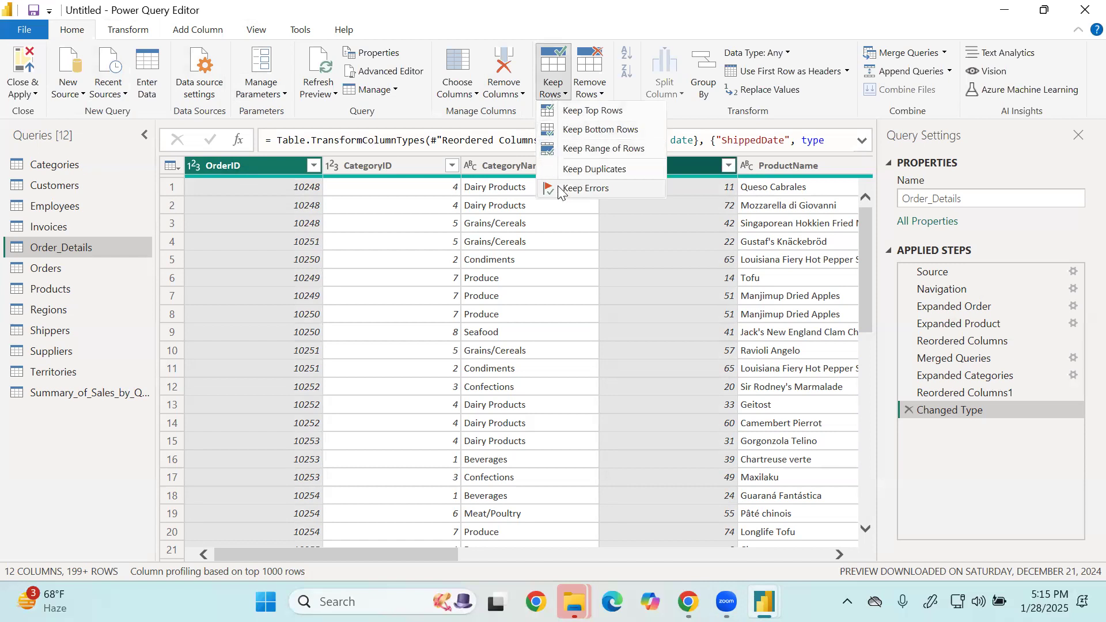
pyautogui.click(573, 170)
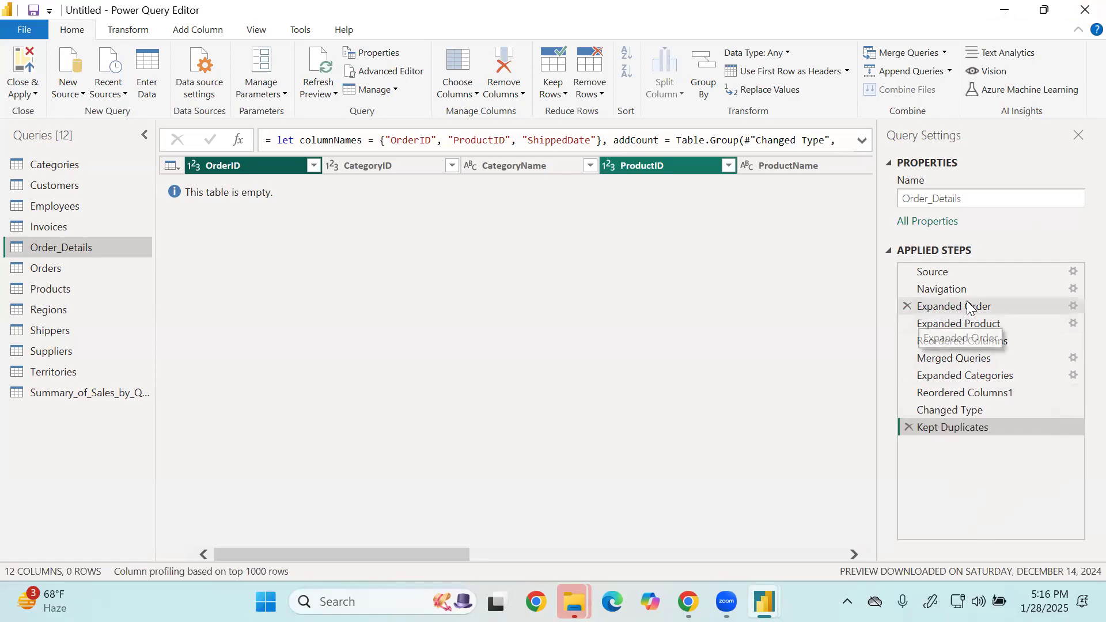
pyautogui.click(916, 427)
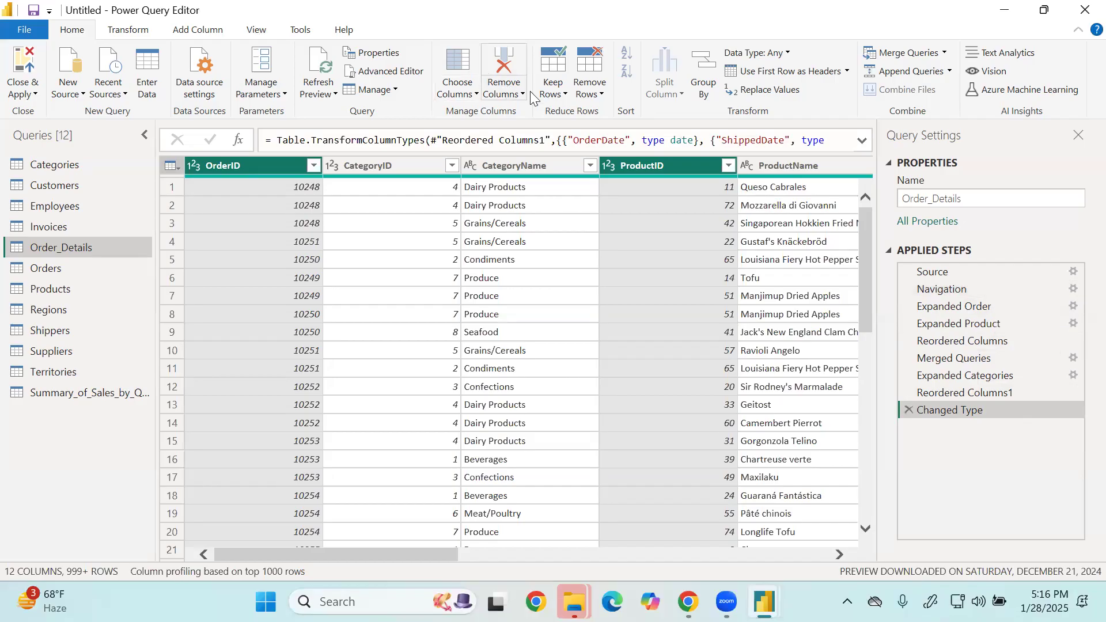
# Repeat the Keep Duplicates check on the selected Order_Details columns and remove its applied step again.
pyautogui.click(564, 97)
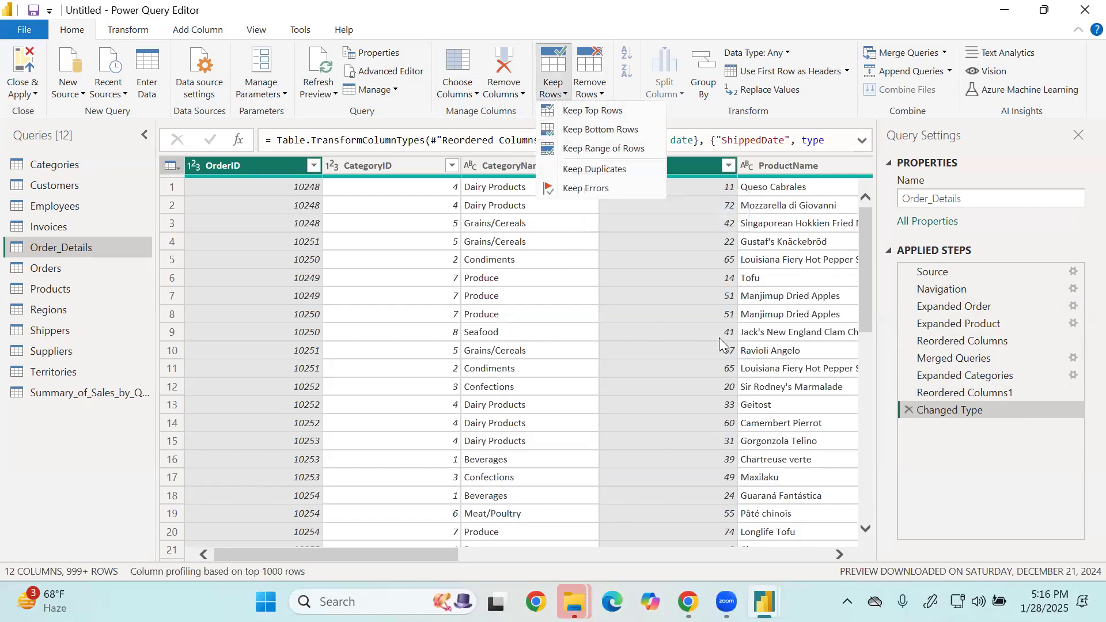
pyautogui.click(610, 171)
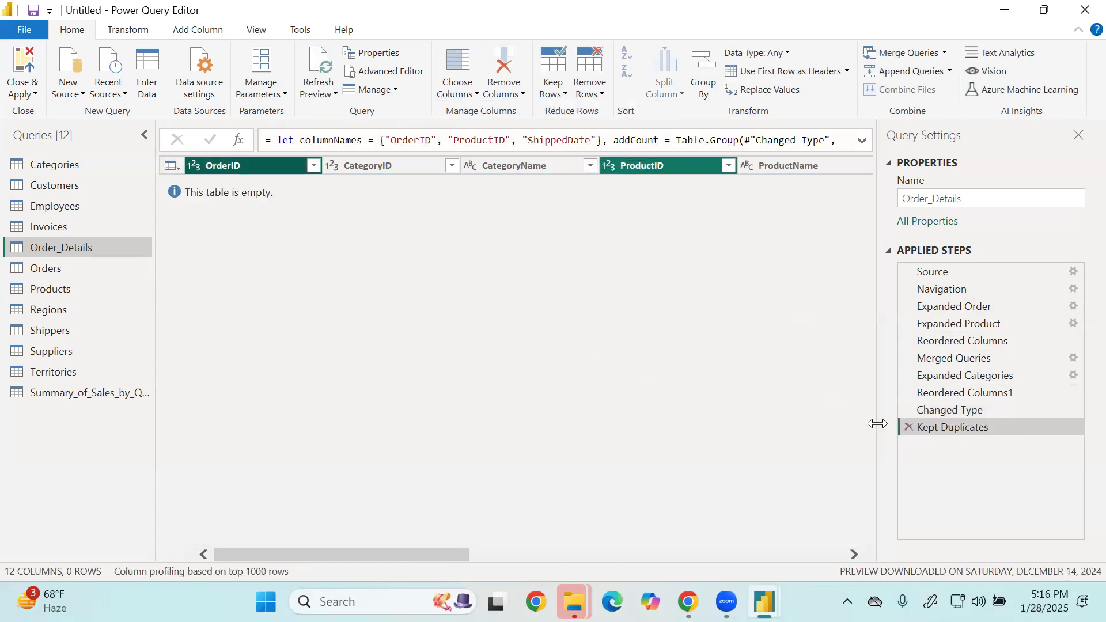
pyautogui.click(909, 429)
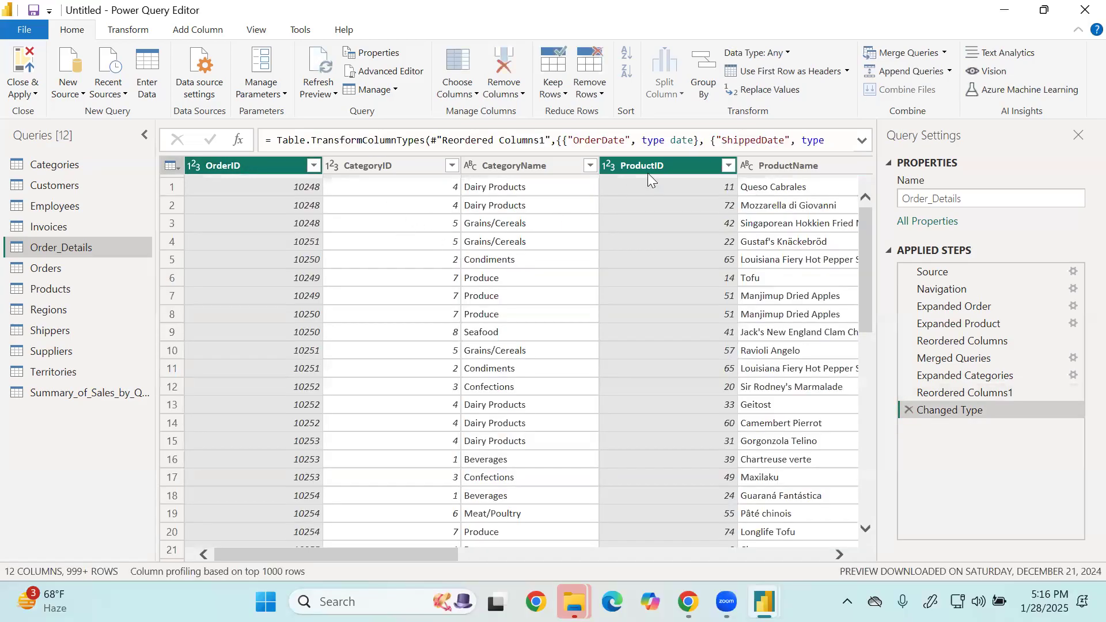
# Keep only the Order_Details rows with duplicate values in OrderID alone, and delete that applied step.
pyautogui.click(673, 166)
pyautogui.moveTo(674, 166); pyautogui.dragTo(642, 173)
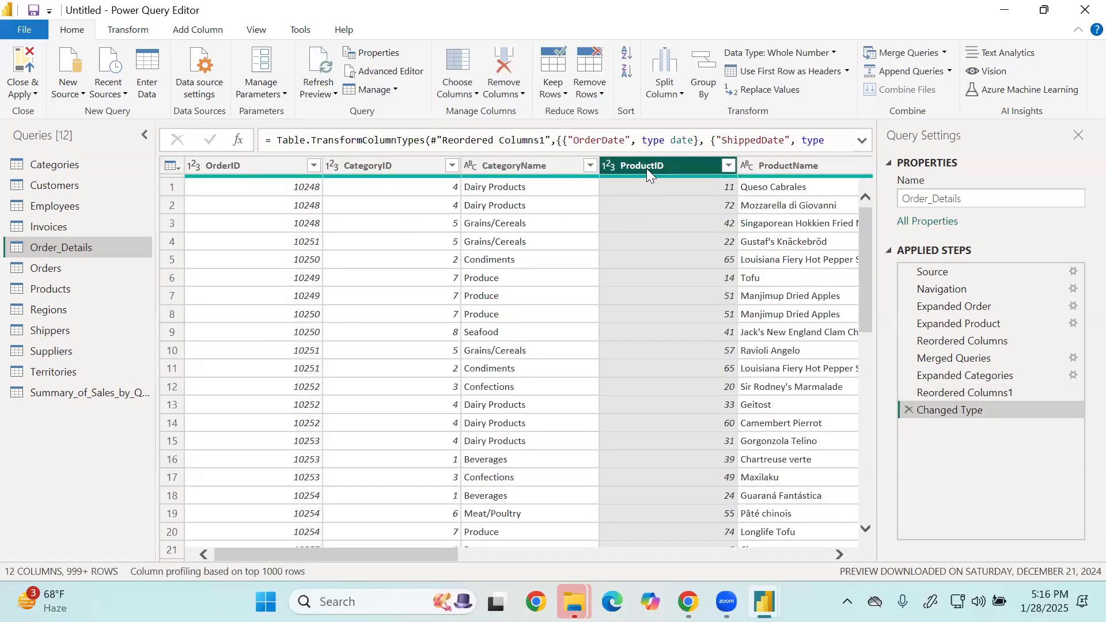
pyautogui.click(266, 158)
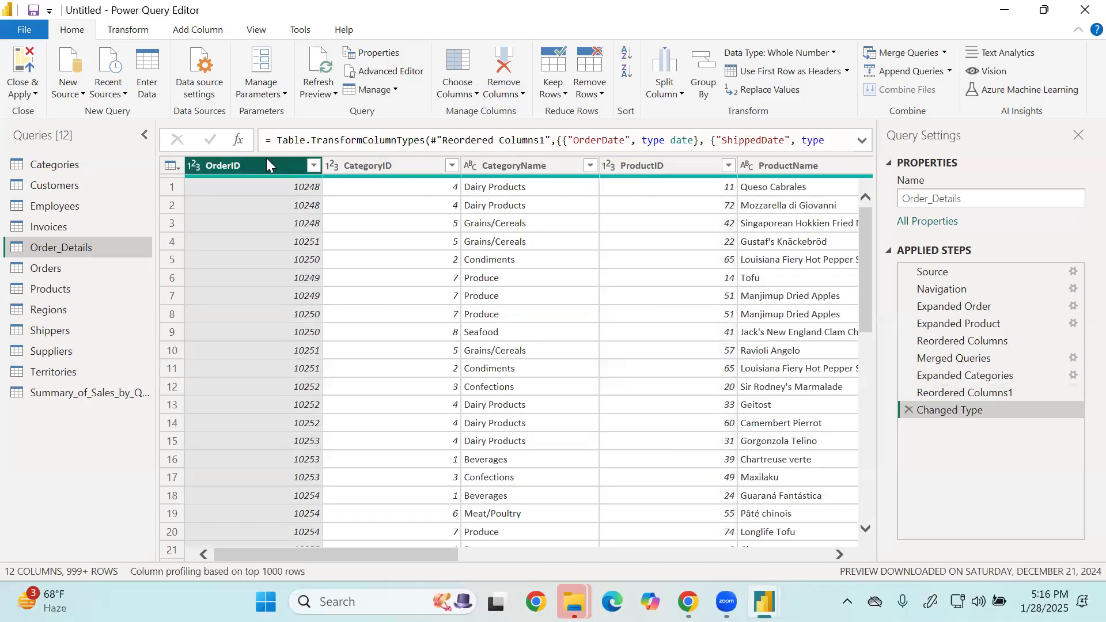
pyautogui.click(554, 88)
pyautogui.click(607, 171)
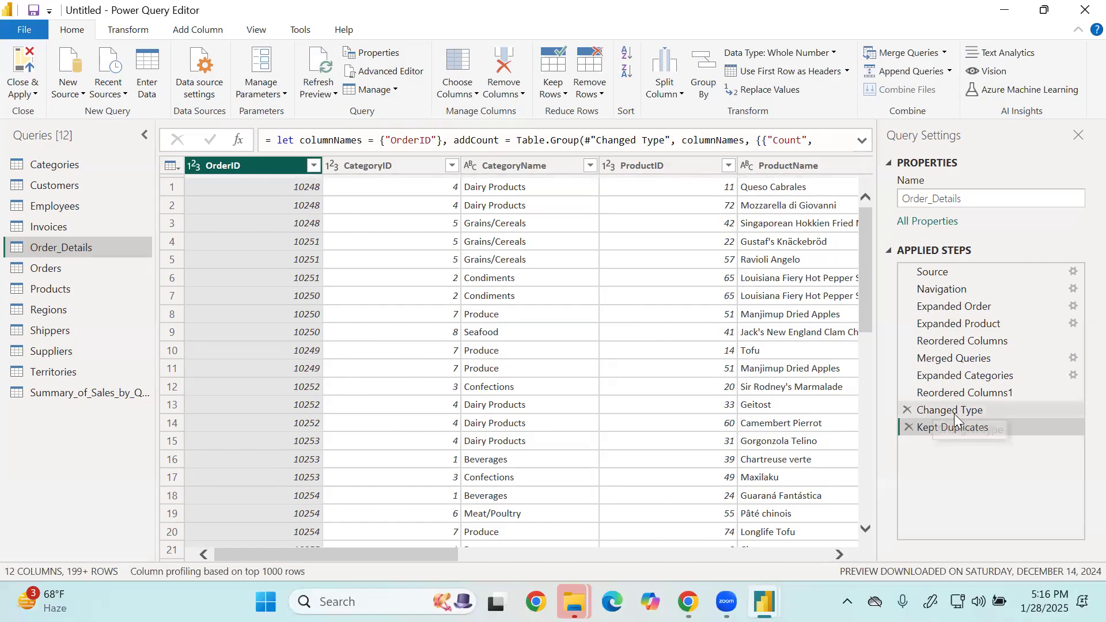
pyautogui.click(910, 427)
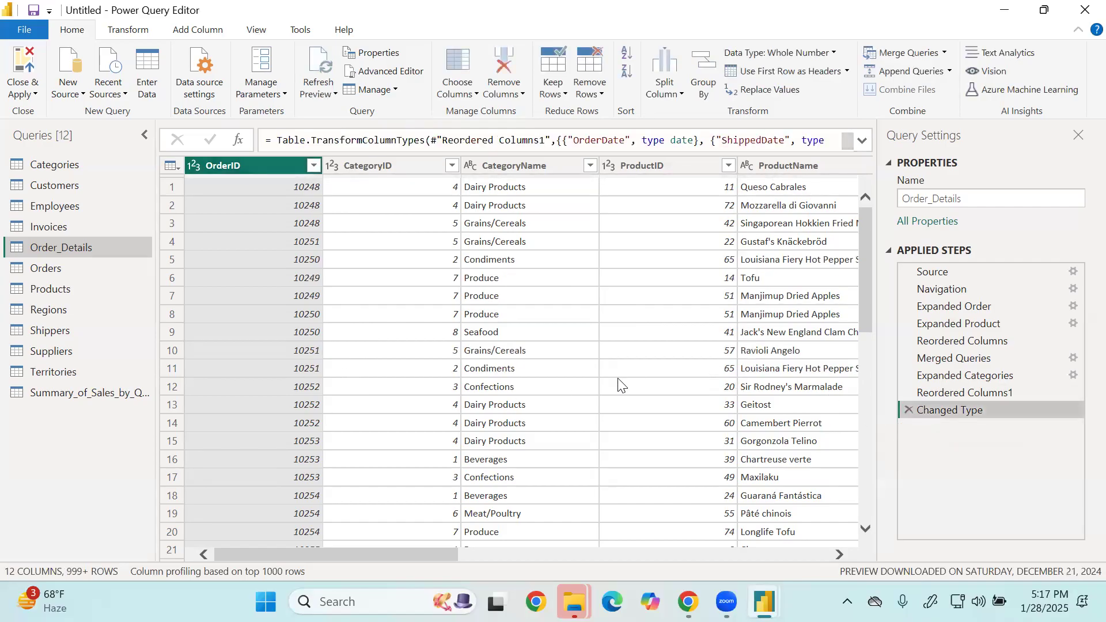
# Remove duplicate rows based on OrderID in Order_Details, and delete the Removed Duplicates step.
pyautogui.click(593, 92)
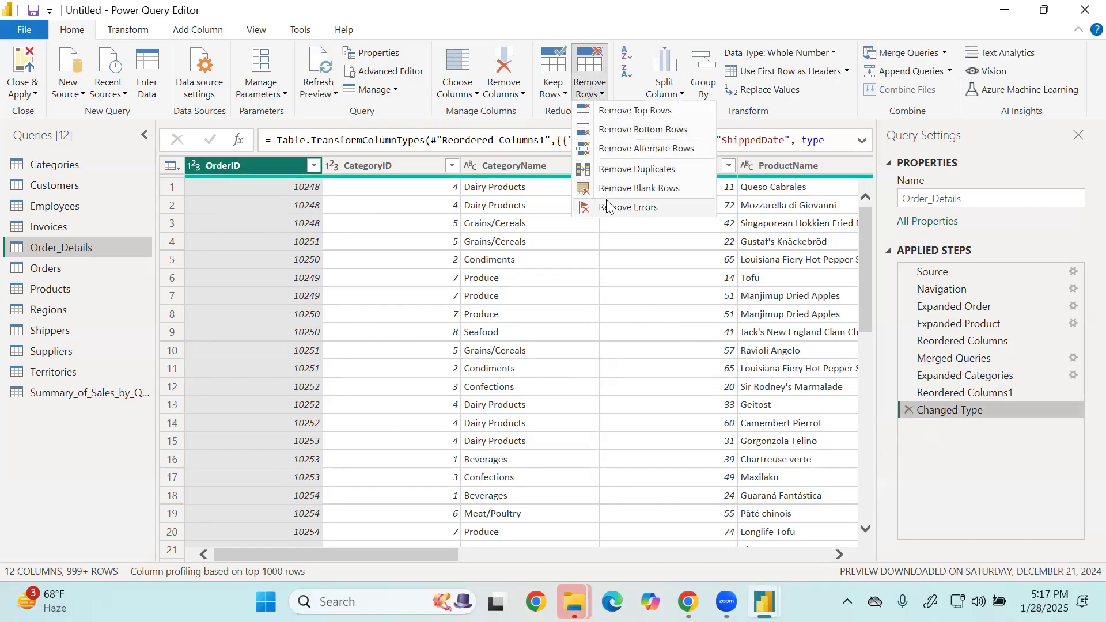
pyautogui.click(618, 170)
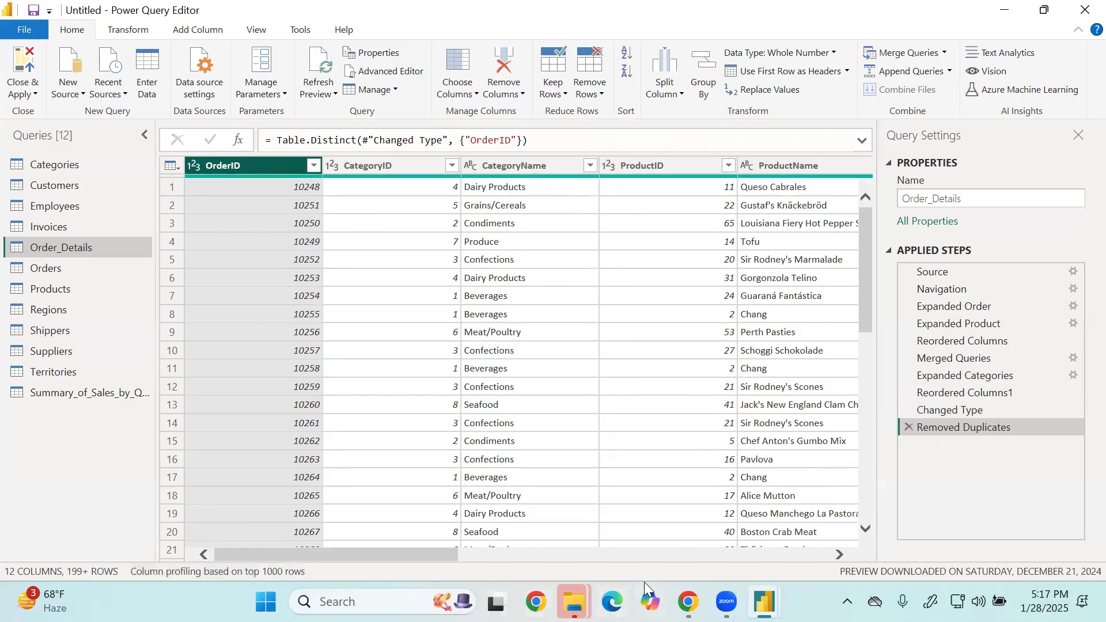
pyautogui.click(910, 427)
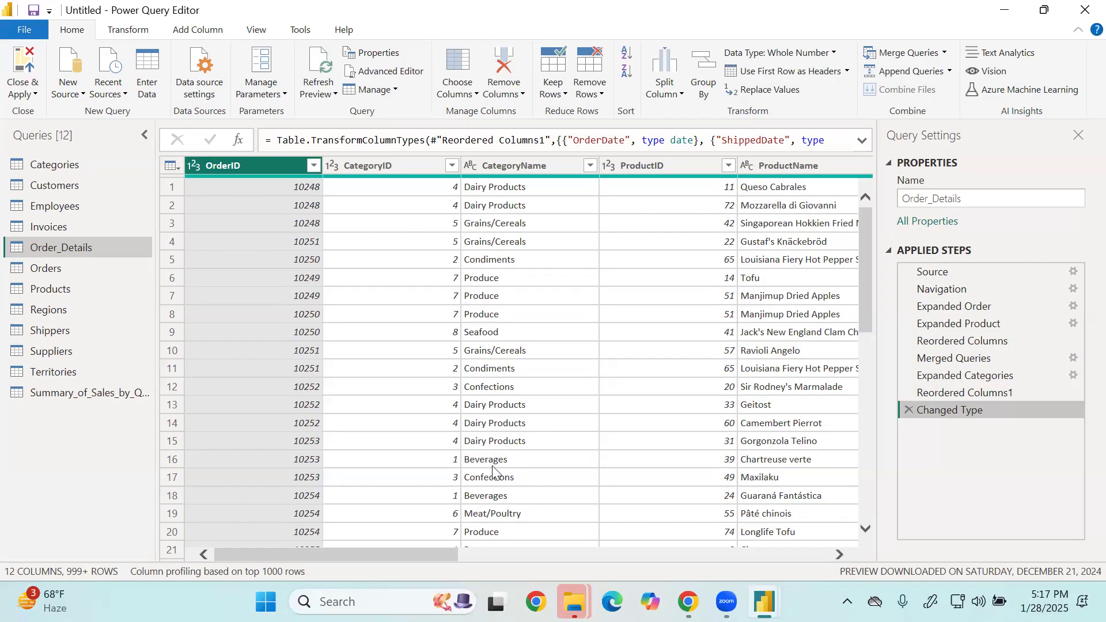
# Look through the Order_Details columns, especially UnitPrice, Quantity, Discount, the date columns and Freight.
pyautogui.moveTo(392, 553); pyautogui.dragTo(605, 579)
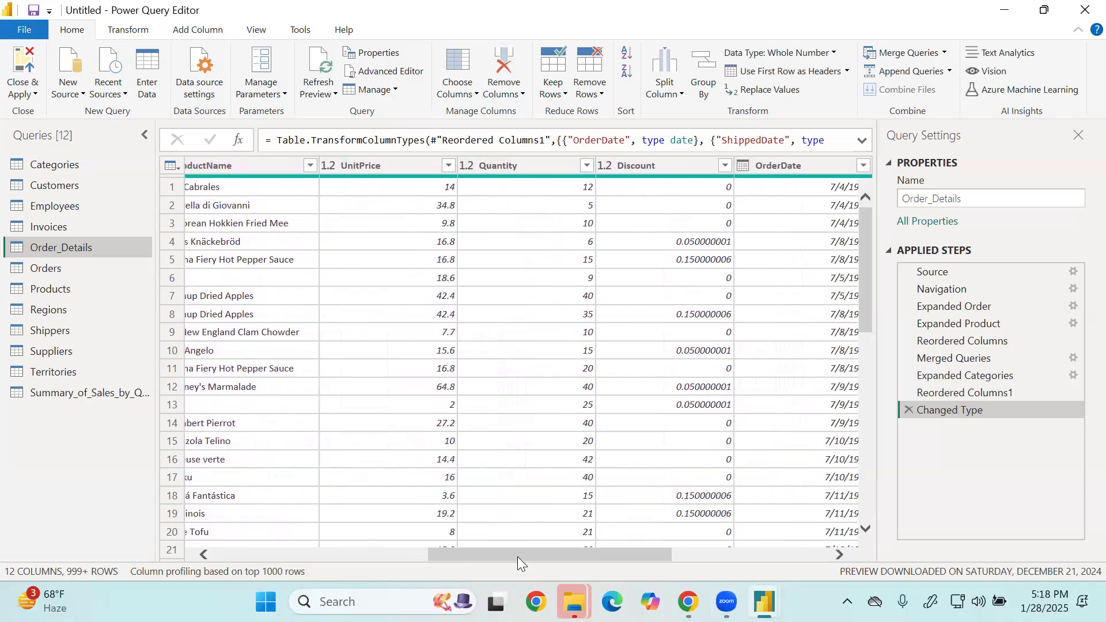
pyautogui.moveTo(529, 555); pyautogui.dragTo(236, 539)
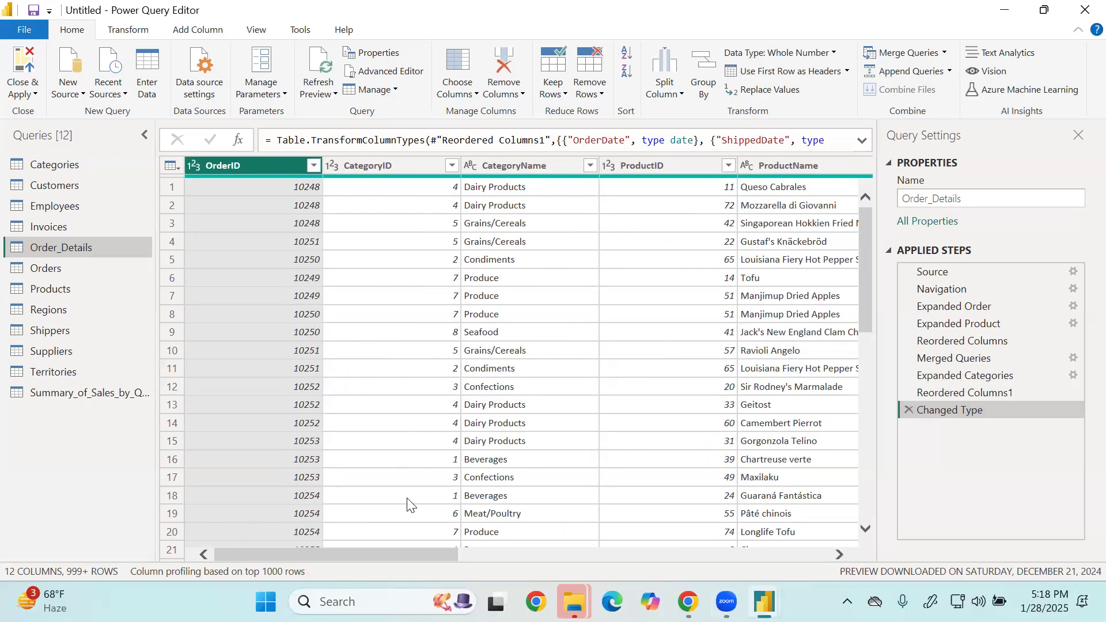
pyautogui.moveTo(373, 555); pyautogui.dragTo(804, 580)
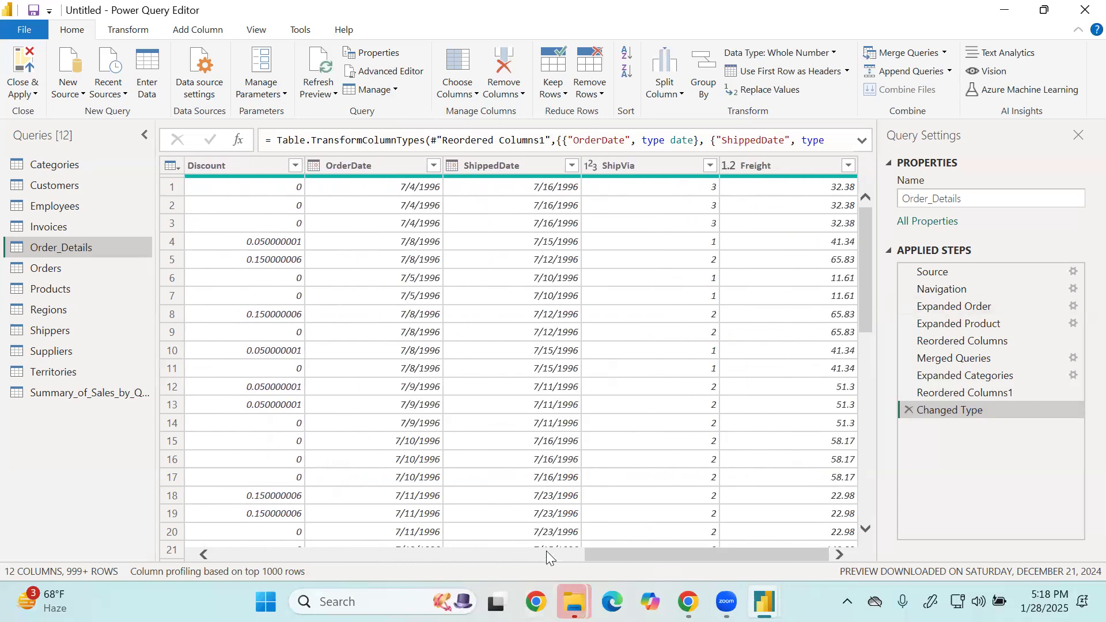
pyautogui.moveTo(618, 550); pyautogui.dragTo(481, 556)
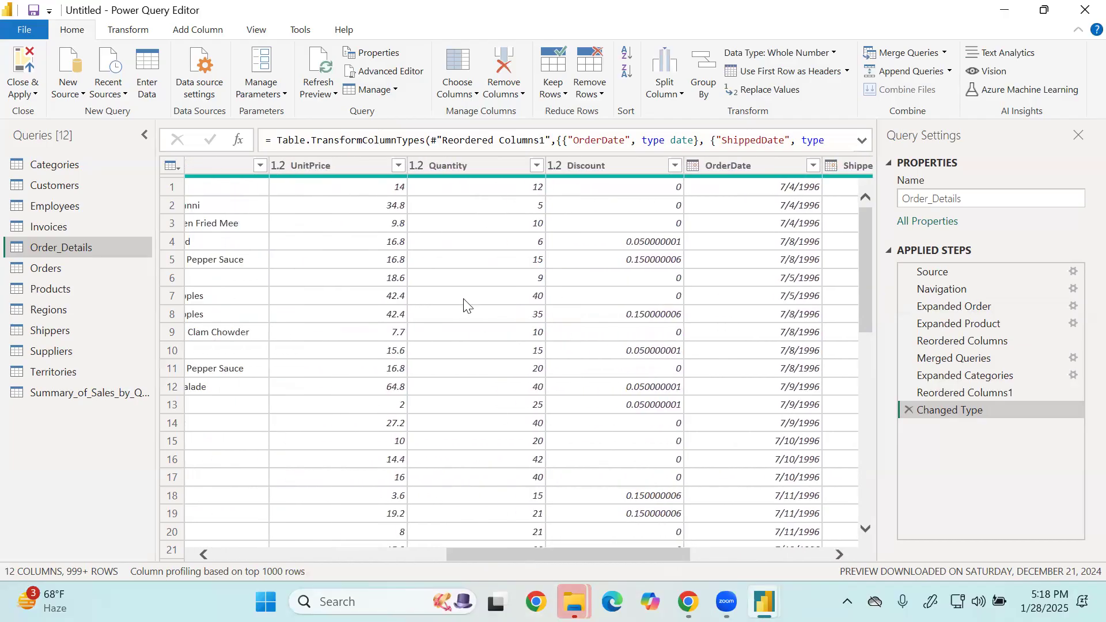
pyautogui.moveTo(575, 186)
pyautogui.moveTo(477, 551); pyautogui.dragTo(152, 563)
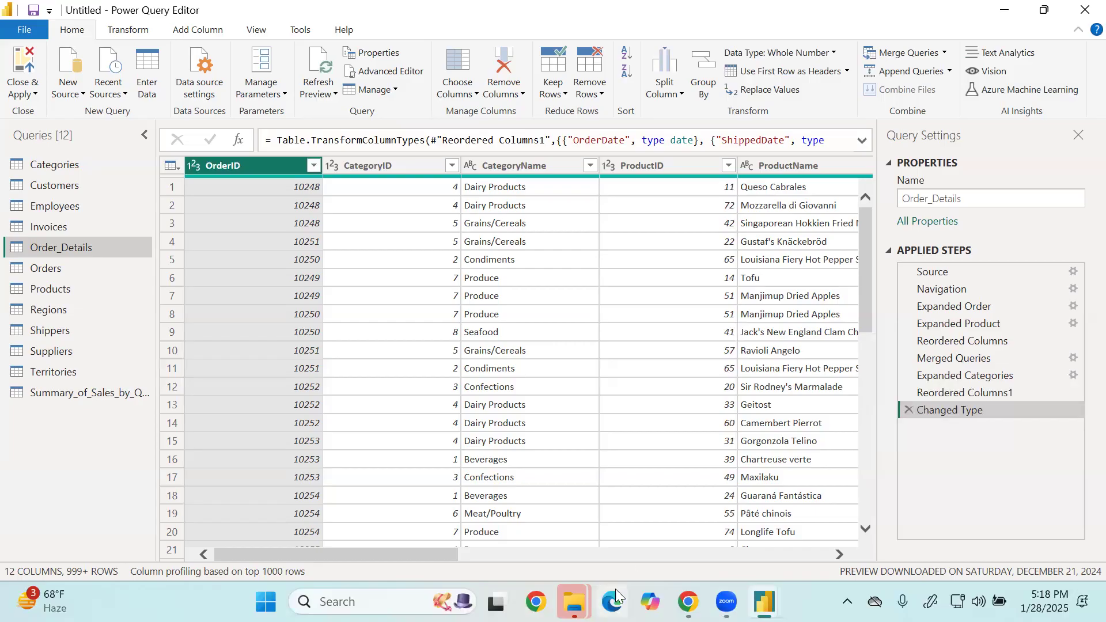
pyautogui.moveTo(374, 553); pyautogui.dragTo(559, 572)
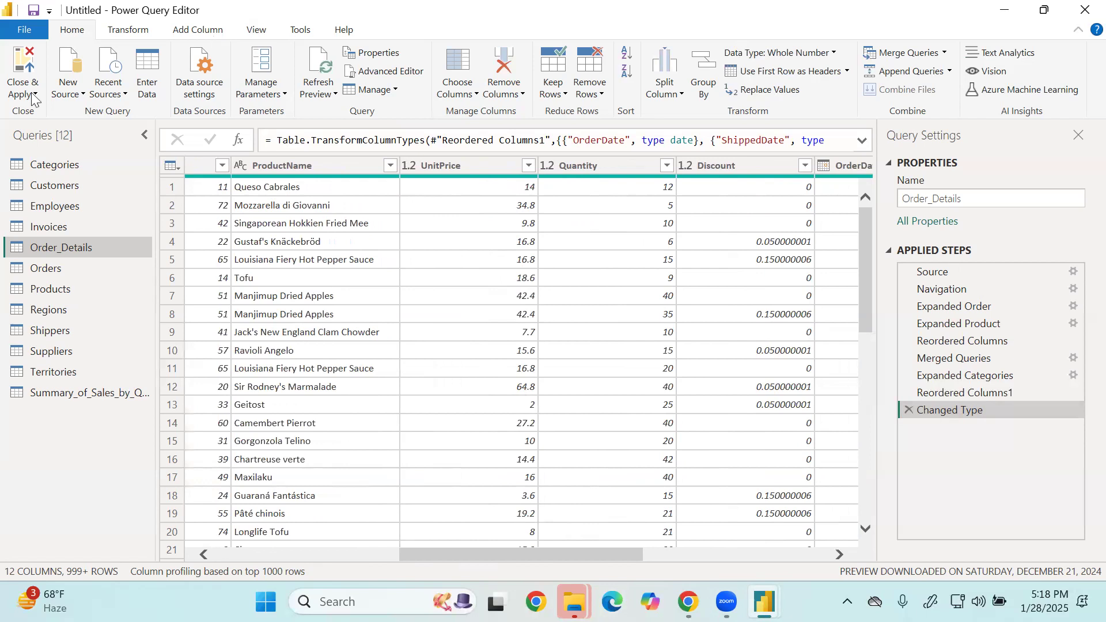
# Start a custom column in Order_Details and name it Total Price.
pyautogui.click(209, 32)
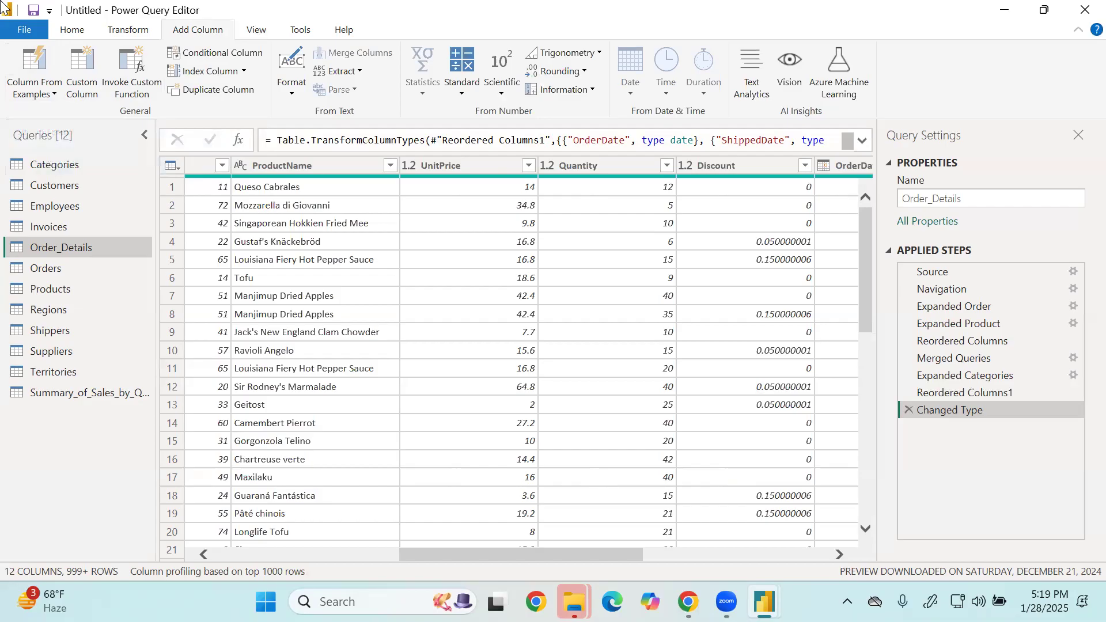
pyautogui.click(84, 97)
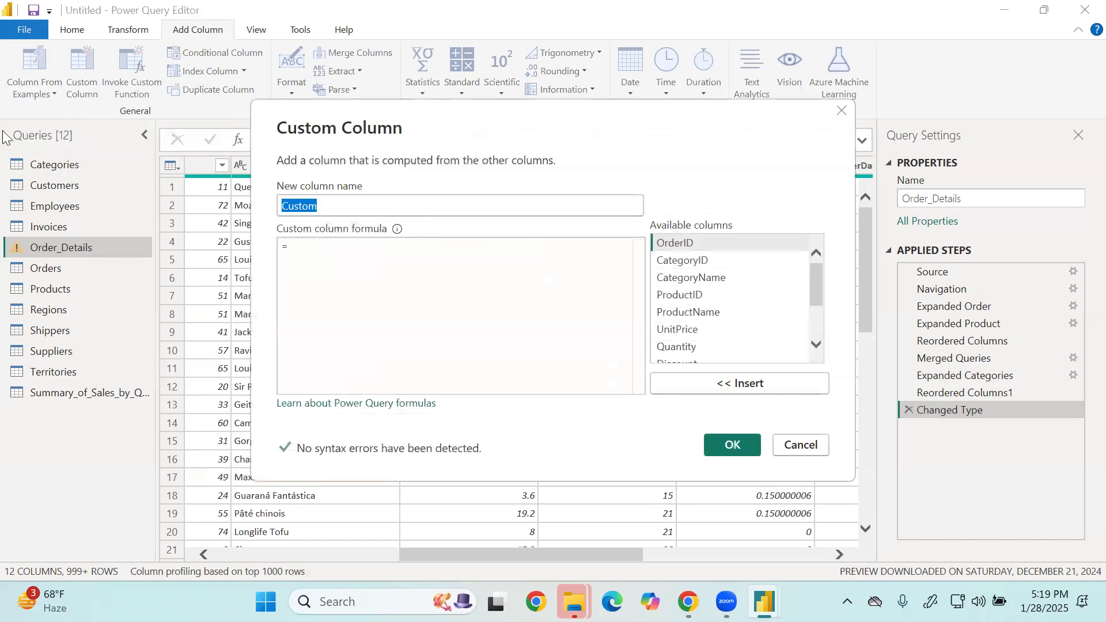
pyautogui.press('BackSpace')
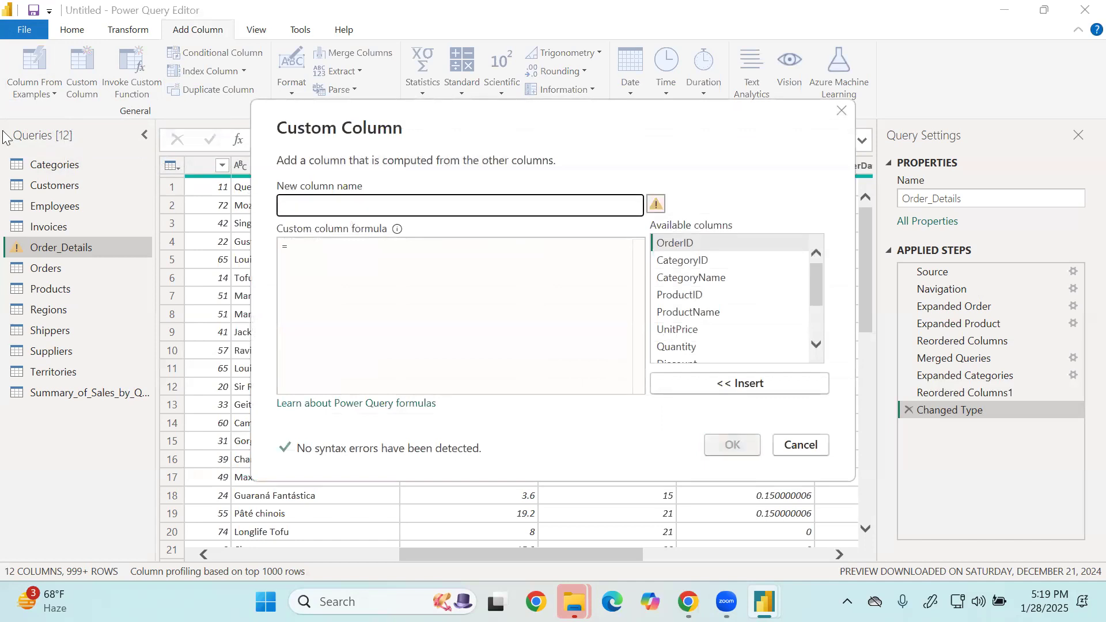
pyautogui.write('Total ')
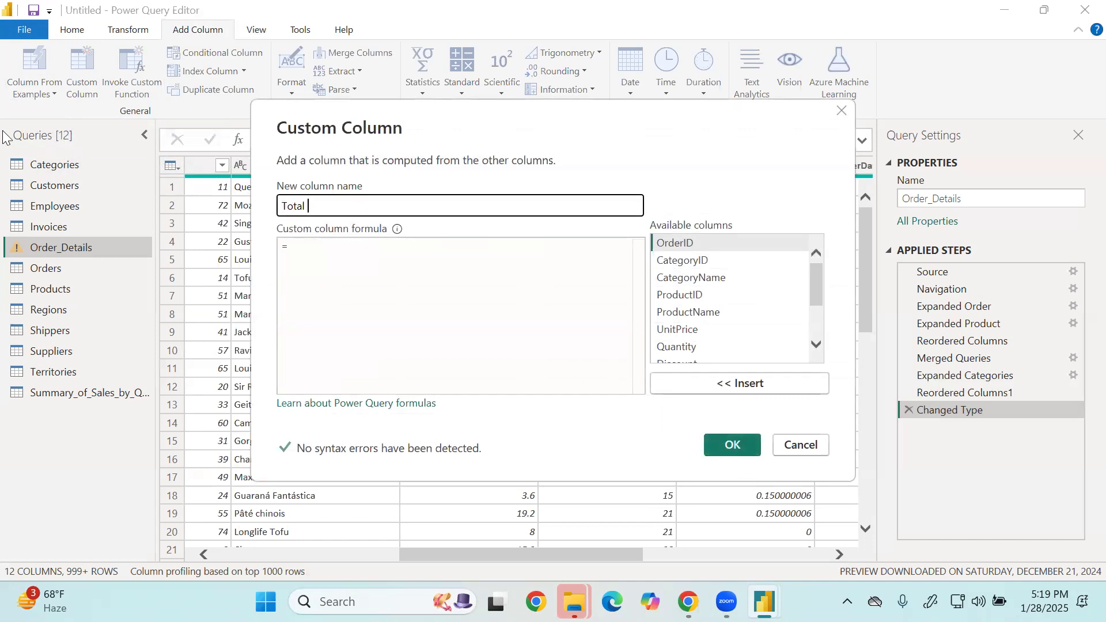
pyautogui.write('Price')
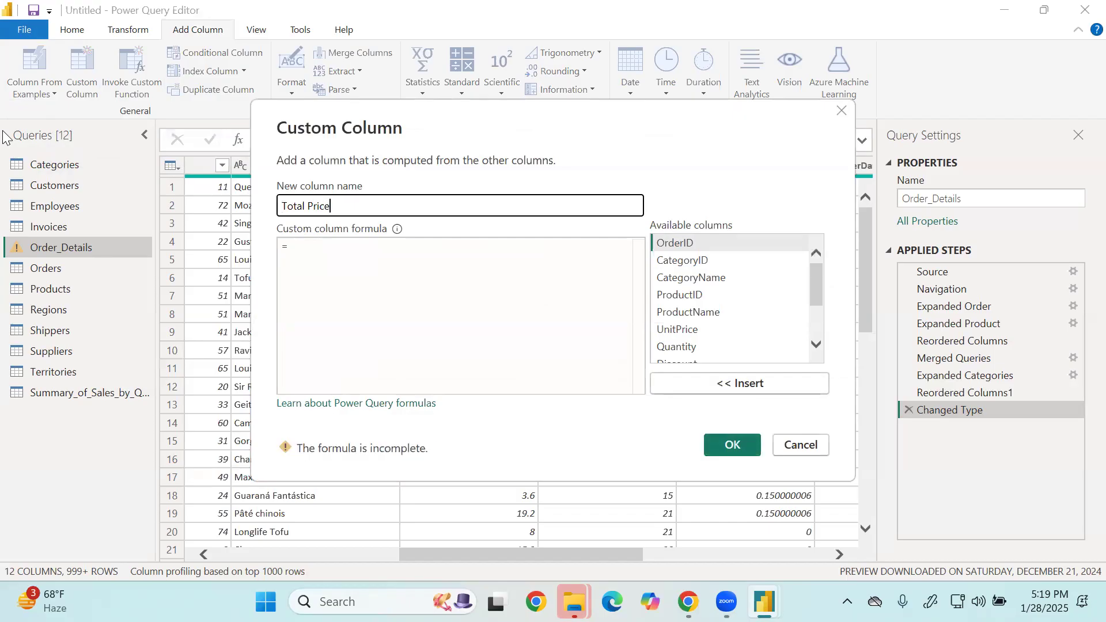
pyautogui.press('Tab')
pyautogui.press('Tab')
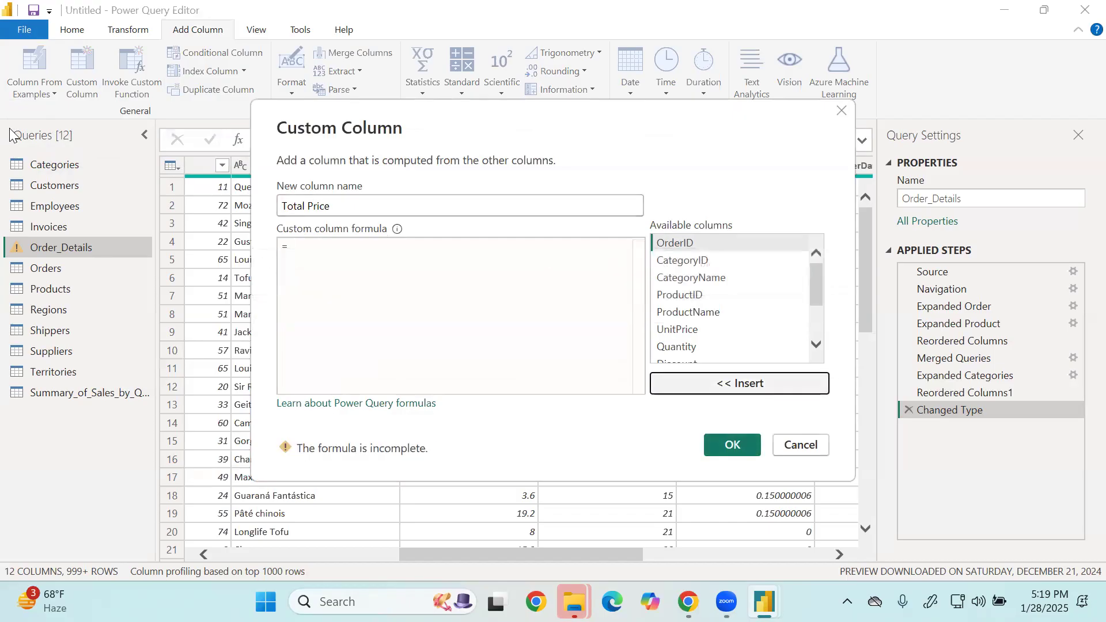
# Enter the Total Price formula [UnitPrice] * [Quantity] - [Discount] and create the custom column.
pyautogui.click(328, 253)
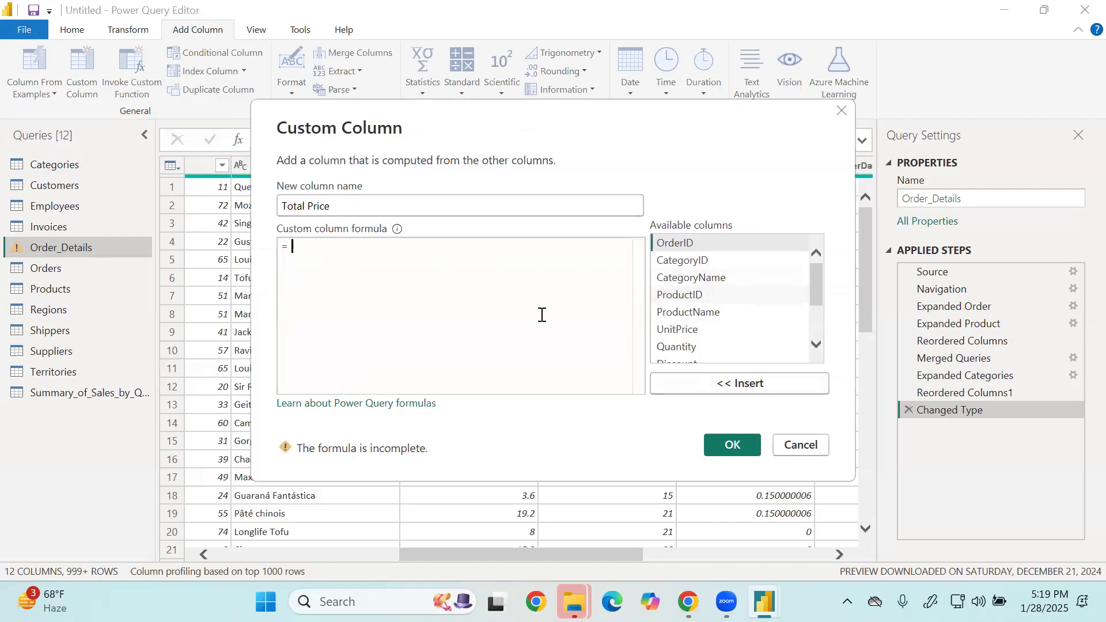
pyautogui.write('unit')
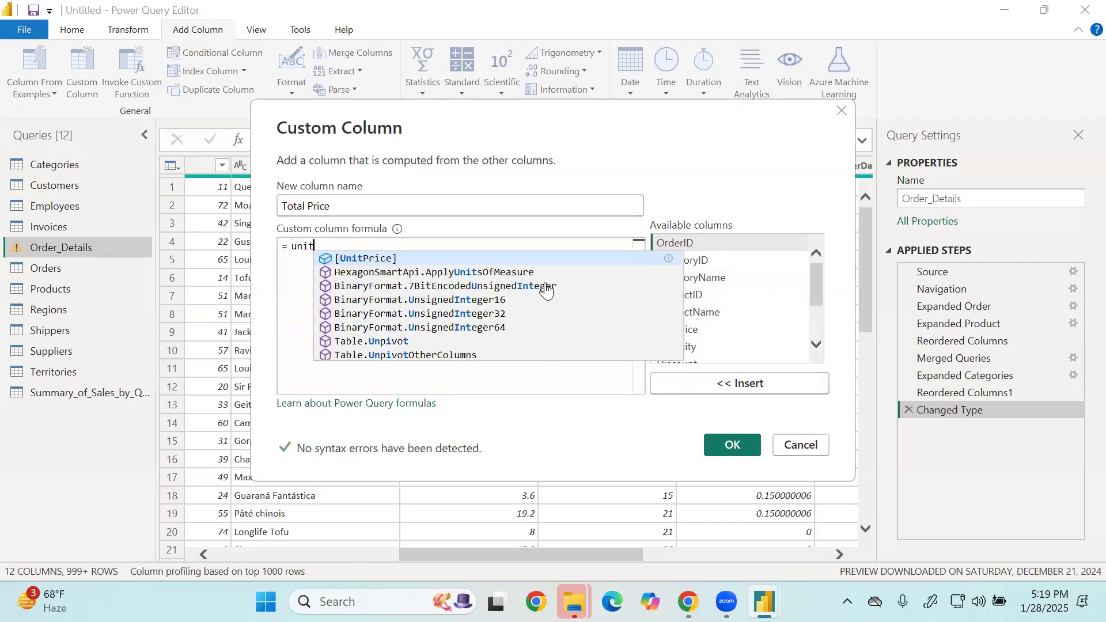
pyautogui.press('Tab')
pyautogui.write('*')
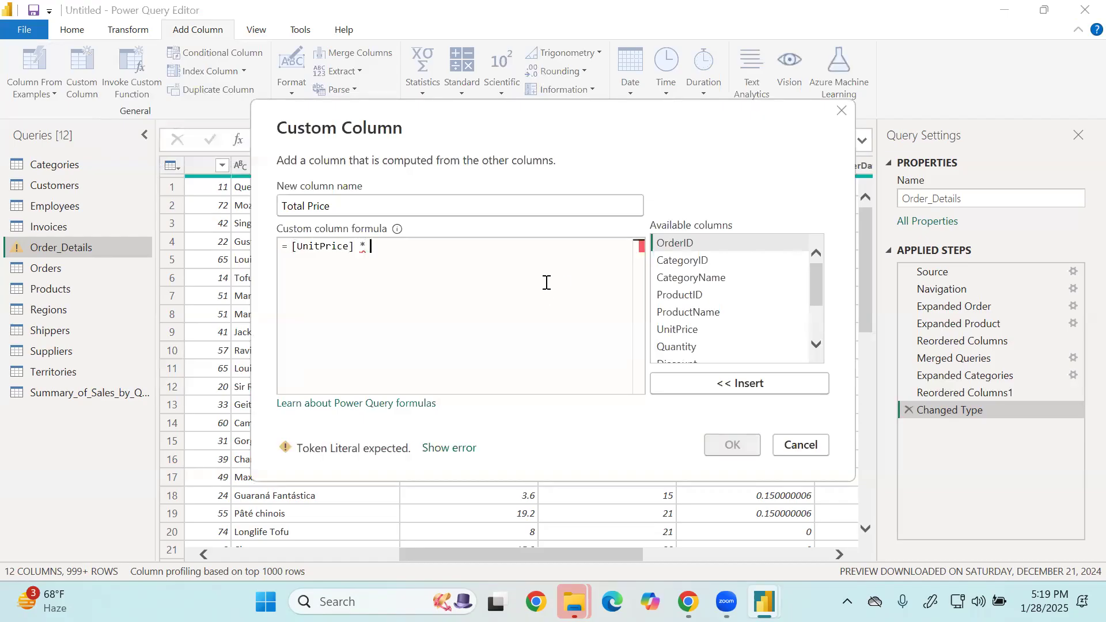
pyautogui.write(' qu')
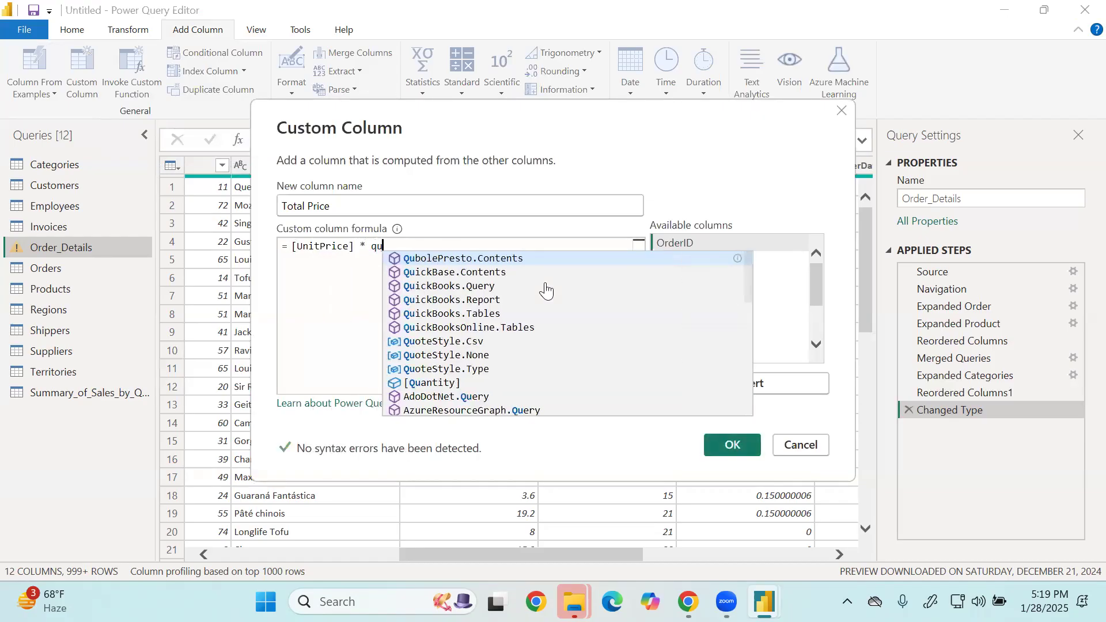
pyautogui.write('an')
pyautogui.press('Tab')
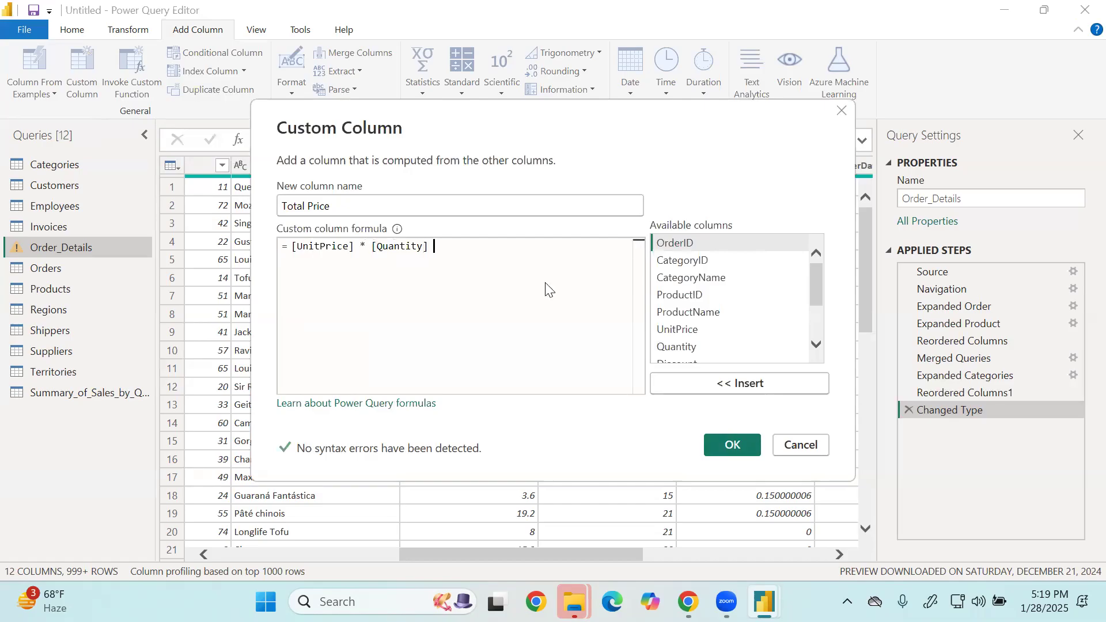
pyautogui.write('- dis')
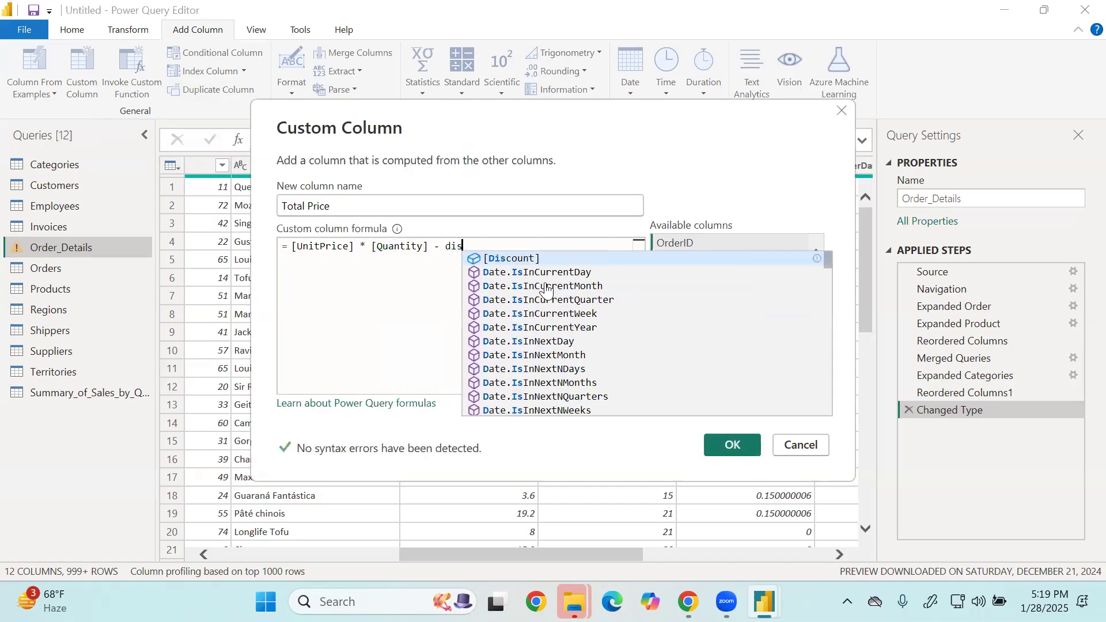
pyautogui.press('Tab')
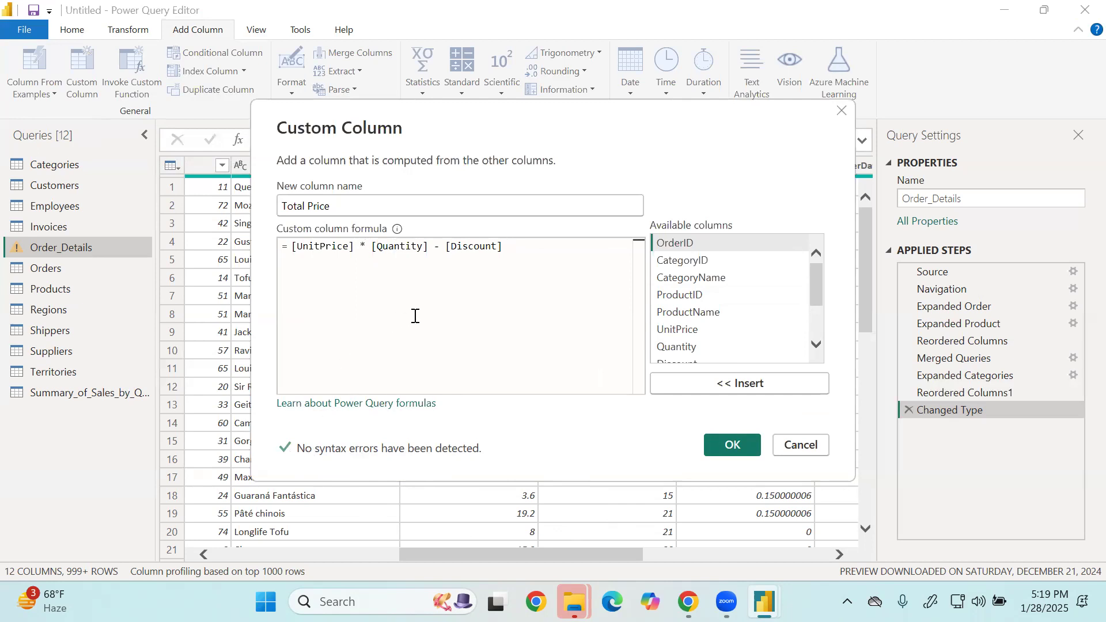
pyautogui.moveTo(506, 248); pyautogui.dragTo(291, 248)
pyautogui.click(288, 261)
pyautogui.click(754, 446)
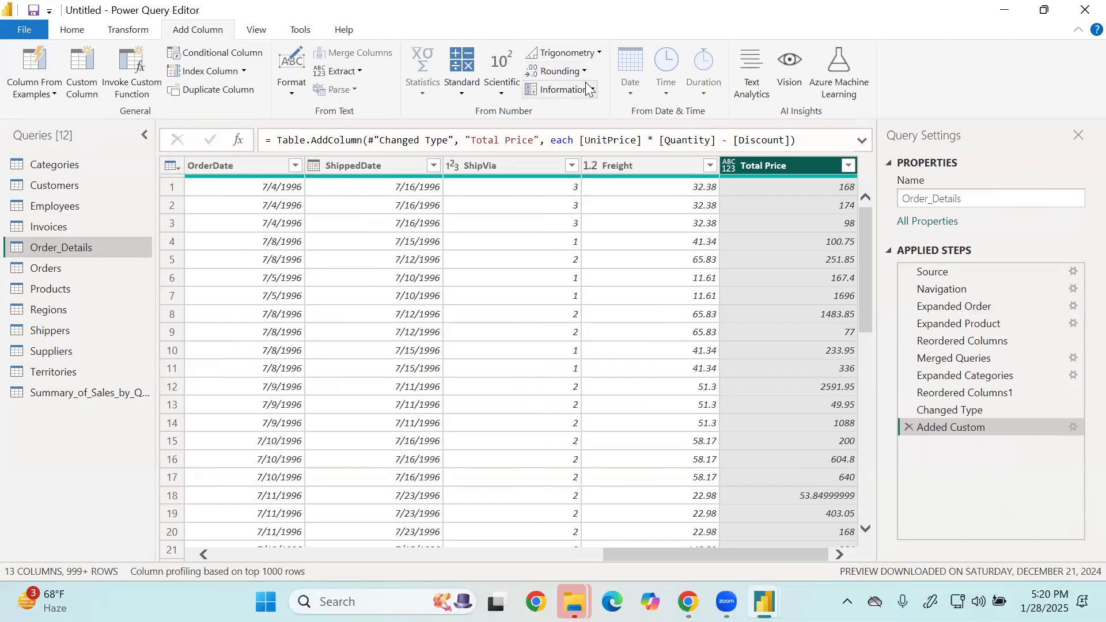
# Reopen the Added Custom step's formula and insert Number.Round( in front of [UnitPrice].
pyautogui.doubleClick(948, 425)
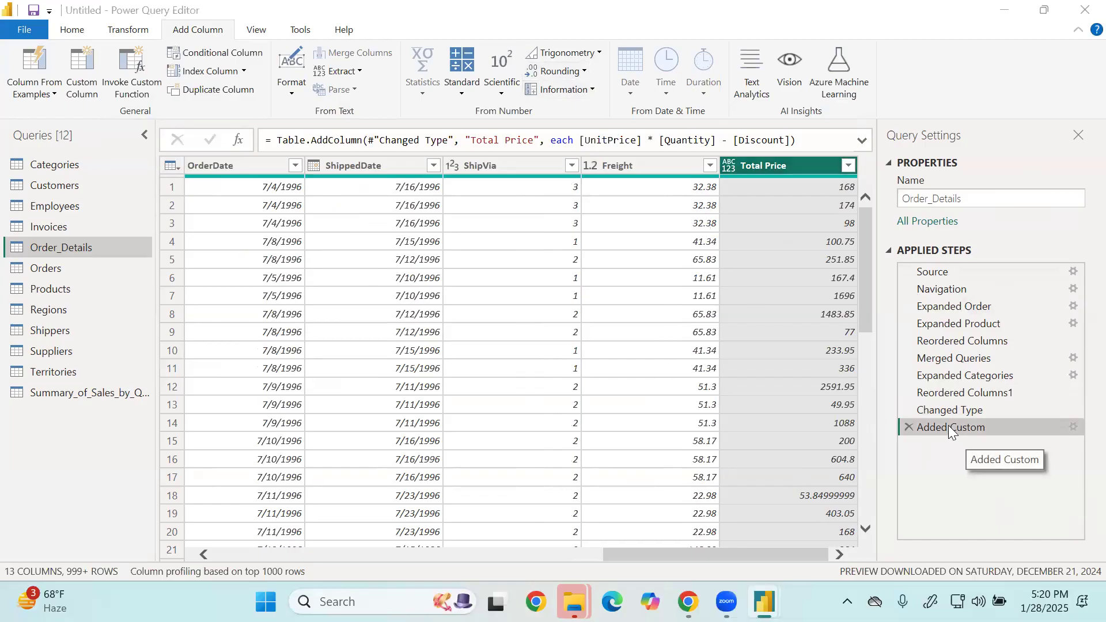
pyautogui.click(540, 263)
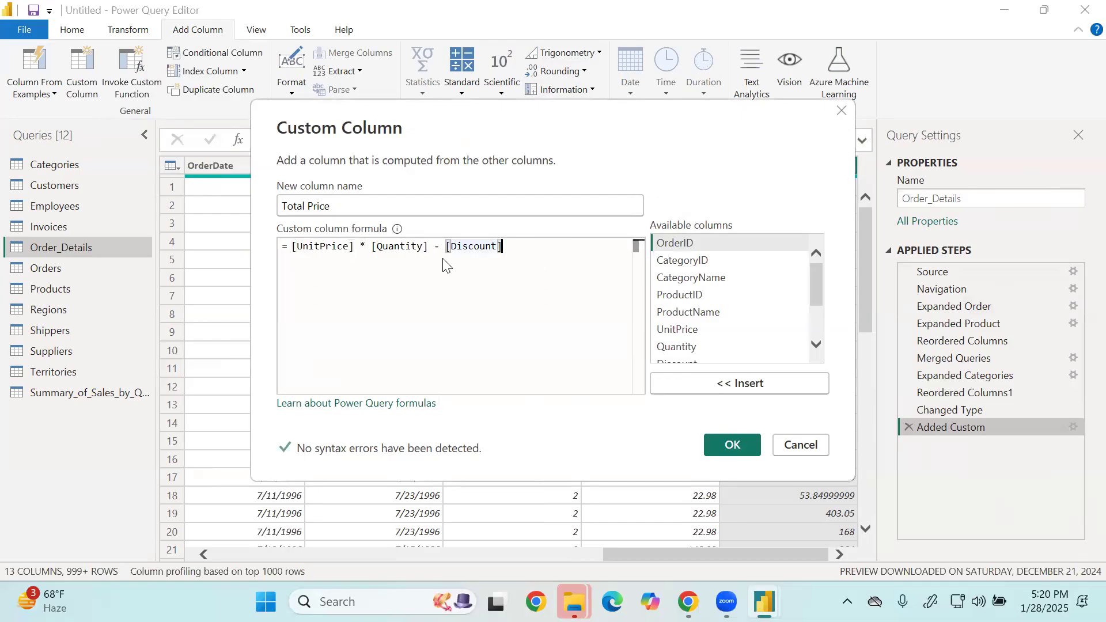
pyautogui.click(295, 249)
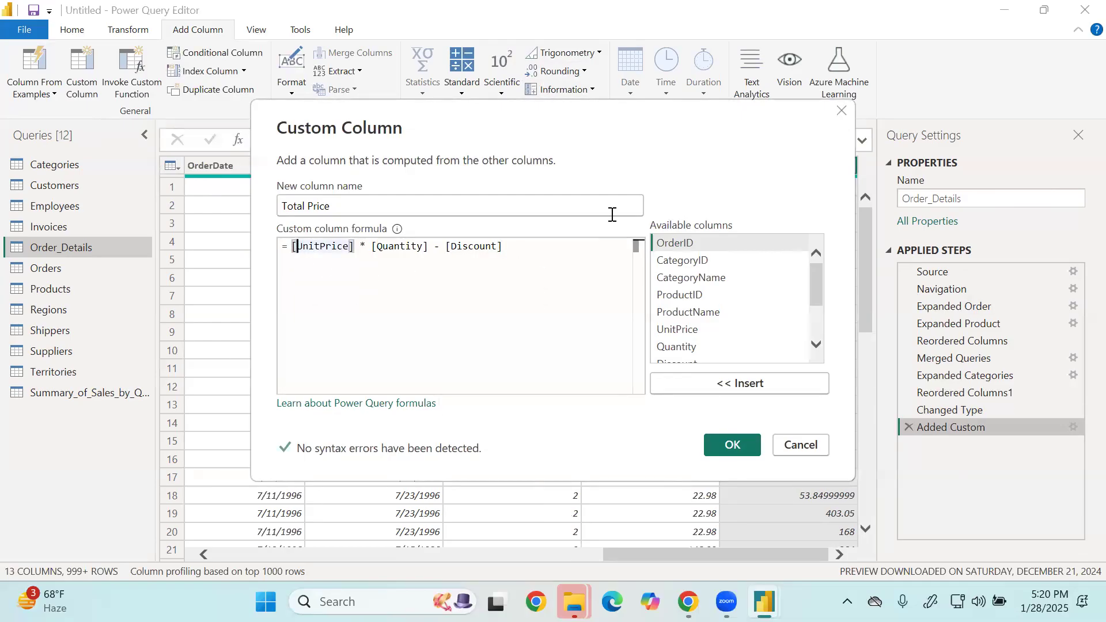
pyautogui.write('num')
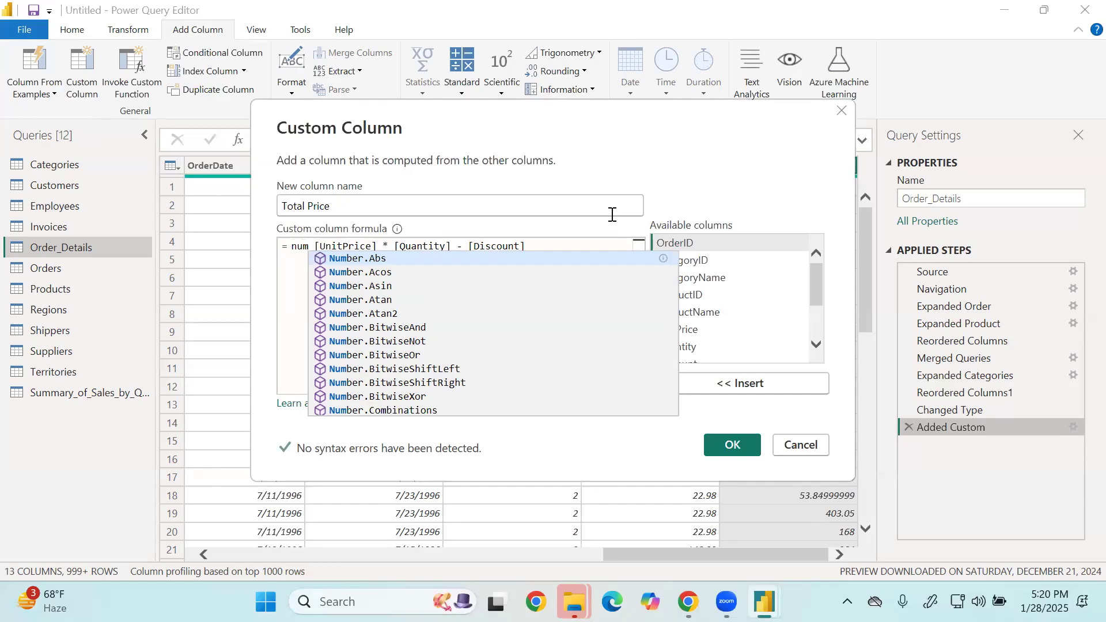
pyautogui.press('Down')
pyautogui.press('Down')
pyautogui.press('Down')
pyautogui.press('Down')
pyautogui.press('Down')
pyautogui.press('Down')
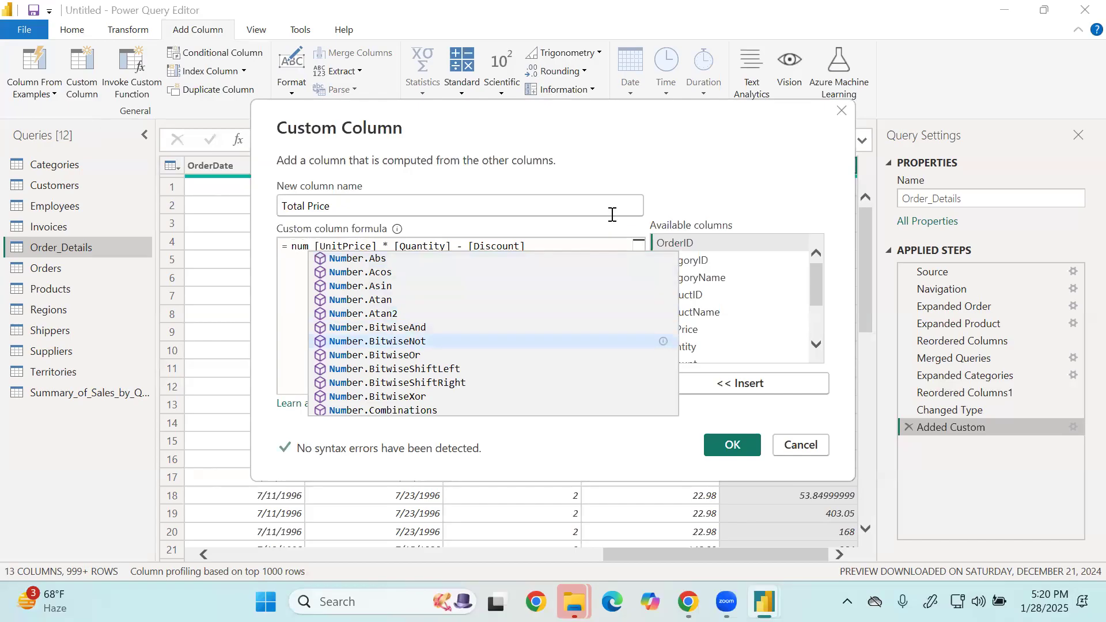
pyautogui.press('Up')
pyautogui.press('Up')
pyautogui.press('Up')
pyautogui.press('Up')
pyautogui.press('Up')
pyautogui.press('Up')
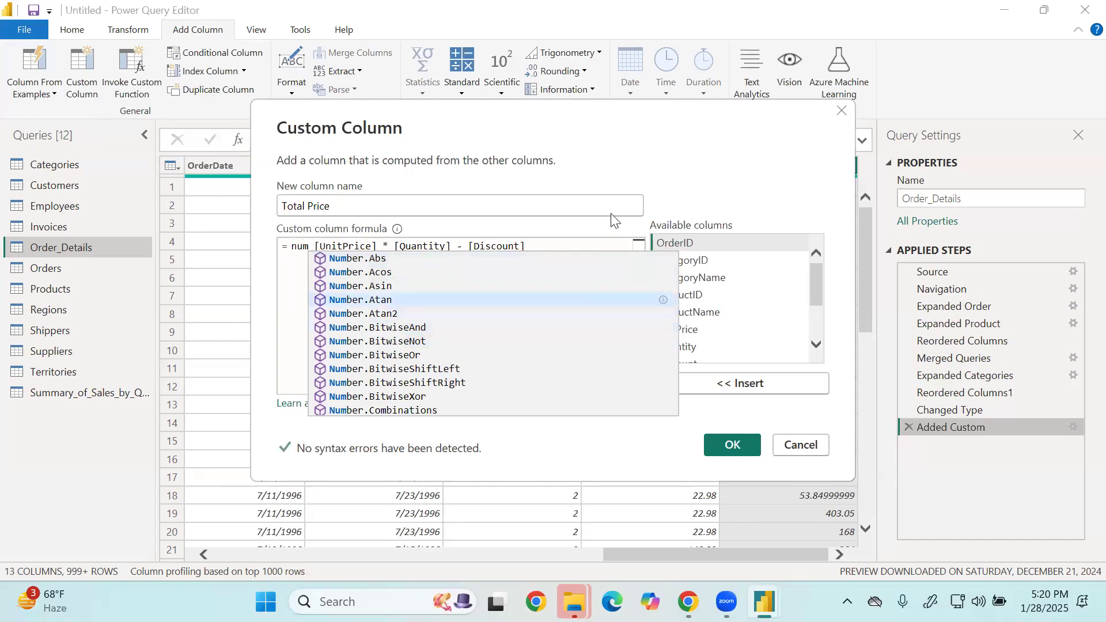
pyautogui.press('Tab')
pyautogui.press('BackSpace')
pyautogui.press('BackSpace')
pyautogui.press('BackSpace')
pyautogui.press('BackSpace')
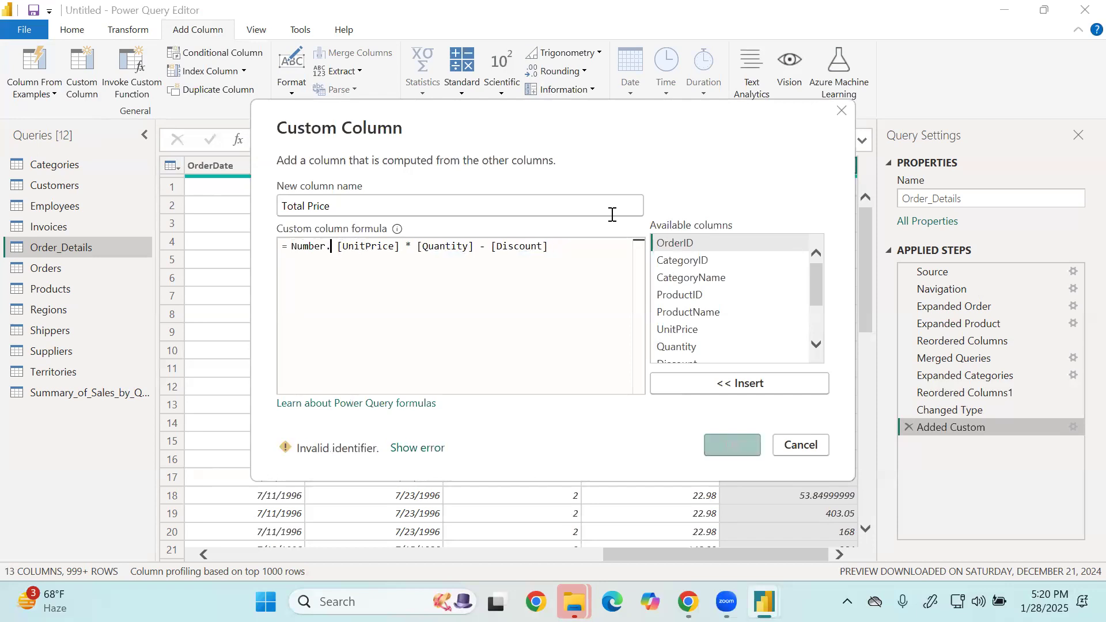
pyautogui.write('.in')
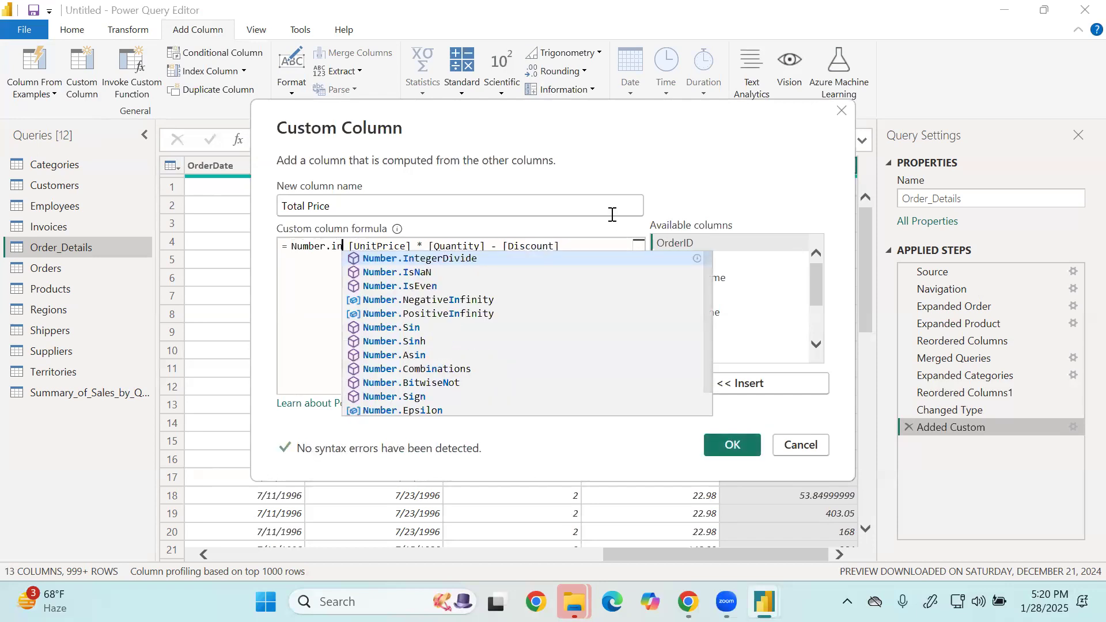
pyautogui.write('t')
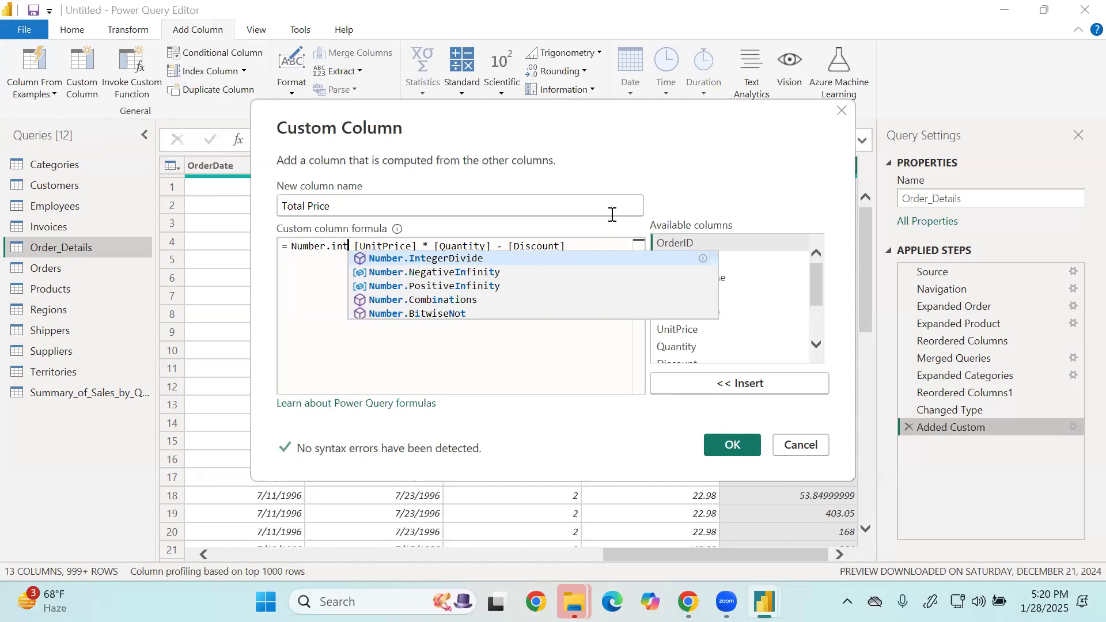
pyautogui.press('BackSpace')
pyautogui.press('BackSpace')
pyautogui.press('BackSpace')
pyautogui.write('r.Ro')
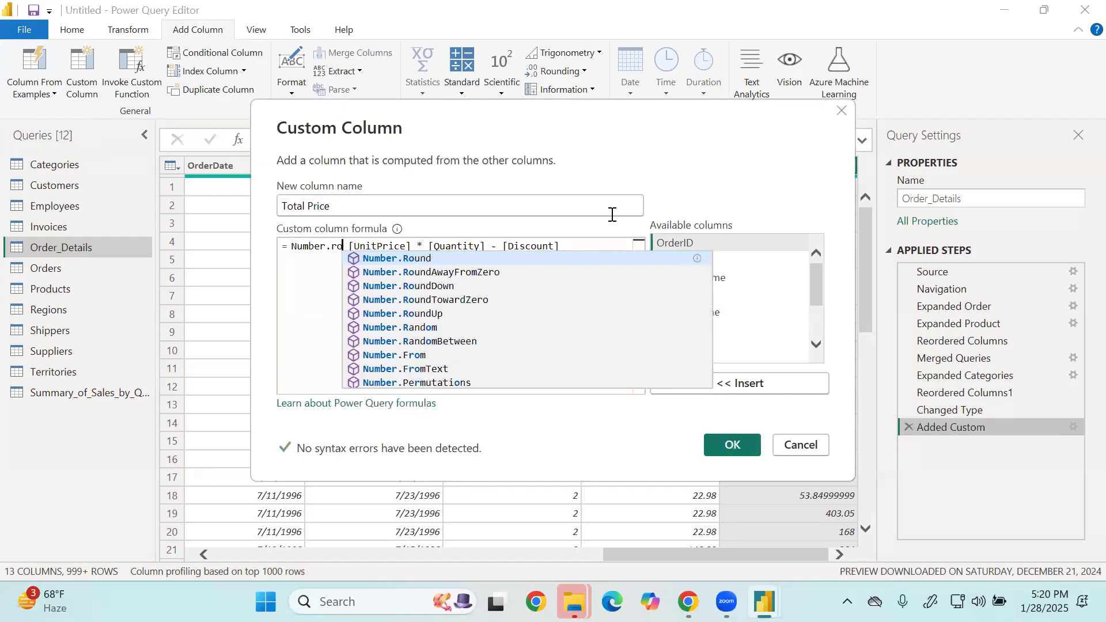
pyautogui.write('und')
pyautogui.press('Tab')
pyautogui.press('Right')
pyautogui.write('(')
# Complete the Number.Round call after [Discount] with 2 digits and apply the edited Total Price formula.
pyautogui.press('Right')
pyautogui.press('Right')
pyautogui.press('Right')
pyautogui.press('Right')
pyautogui.press('Right')
pyautogui.press('Right')
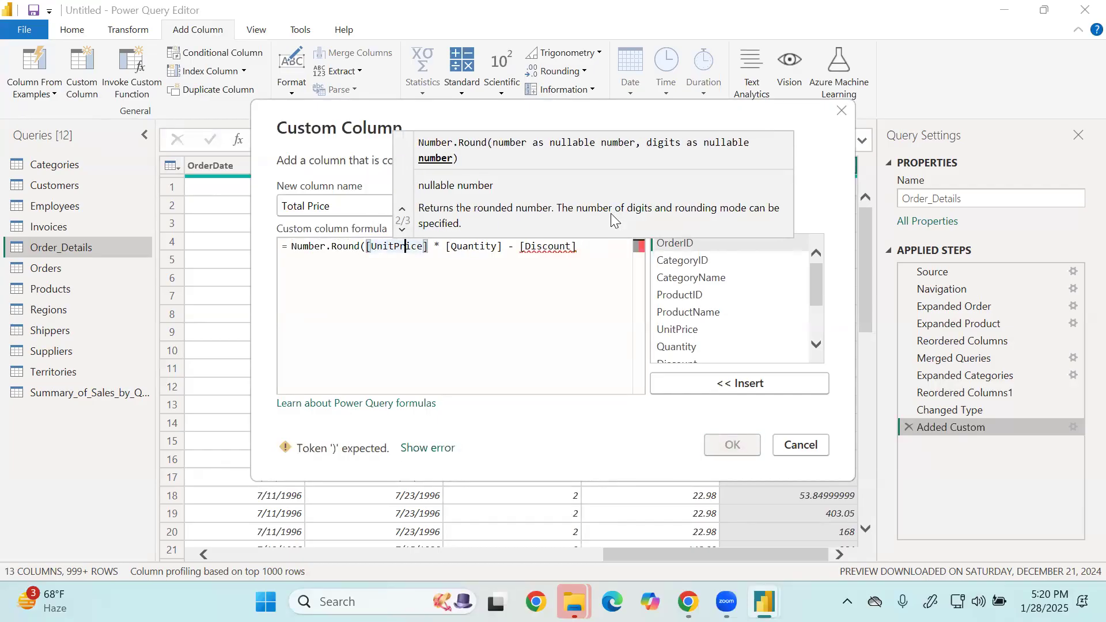
pyautogui.press('Right')
pyautogui.press('Right')
pyautogui.press('Right')
pyautogui.press('Right')
pyautogui.press('Right')
pyautogui.press('Right')
pyautogui.press('Right')
pyautogui.press('Right')
pyautogui.press('Right')
pyautogui.press('Right')
pyautogui.press('Right')
pyautogui.press('Right')
pyautogui.press('Right')
pyautogui.press('Right')
pyautogui.press('Right')
pyautogui.press('Right')
pyautogui.press('Right')
pyautogui.press('Right')
pyautogui.press('Right')
pyautogui.press('Right')
pyautogui.press('Right')
pyautogui.press('Right')
pyautogui.press('Right')
pyautogui.press('Right')
pyautogui.press('Right')
pyautogui.press('Right')
pyautogui.press('Right')
pyautogui.press('Right')
pyautogui.press('Right')
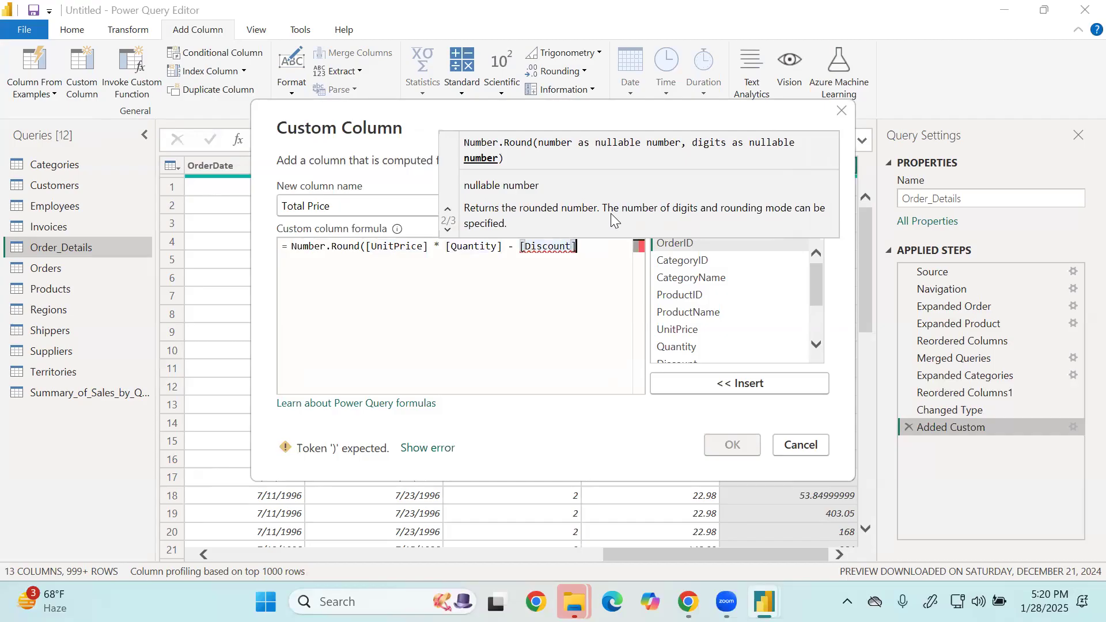
pyautogui.write(',0')
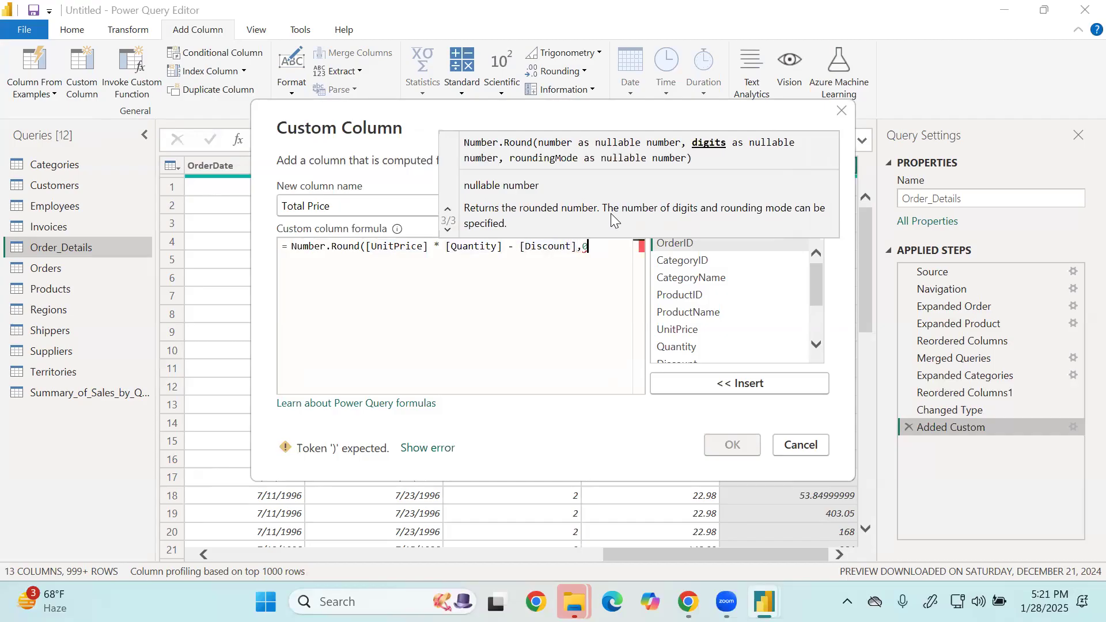
pyautogui.press('BackSpace')
pyautogui.write('2)')
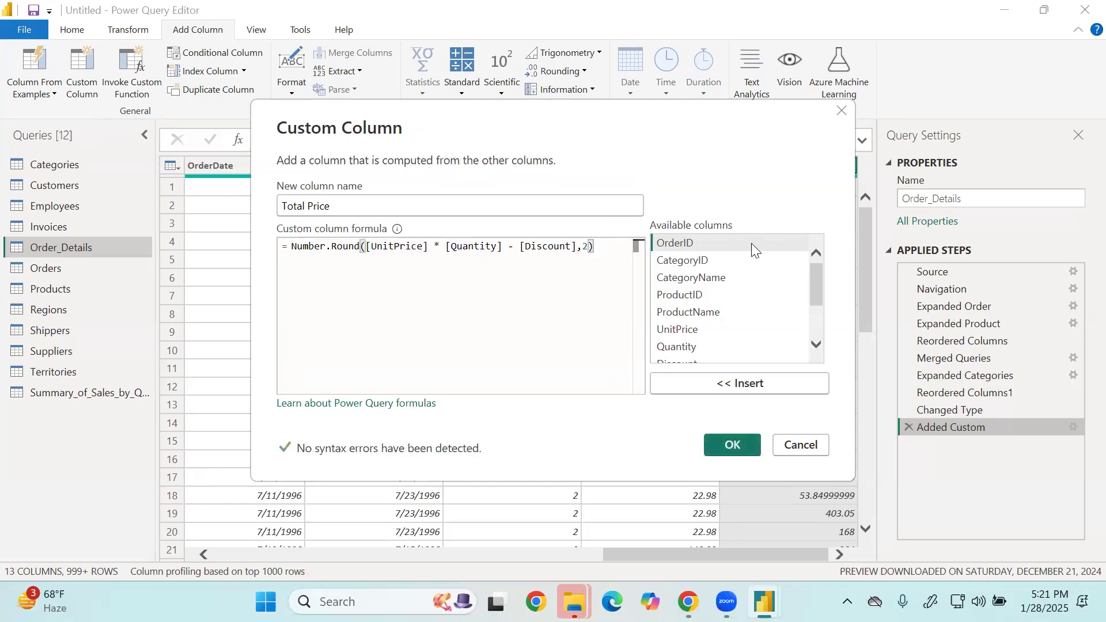
pyautogui.click(732, 444)
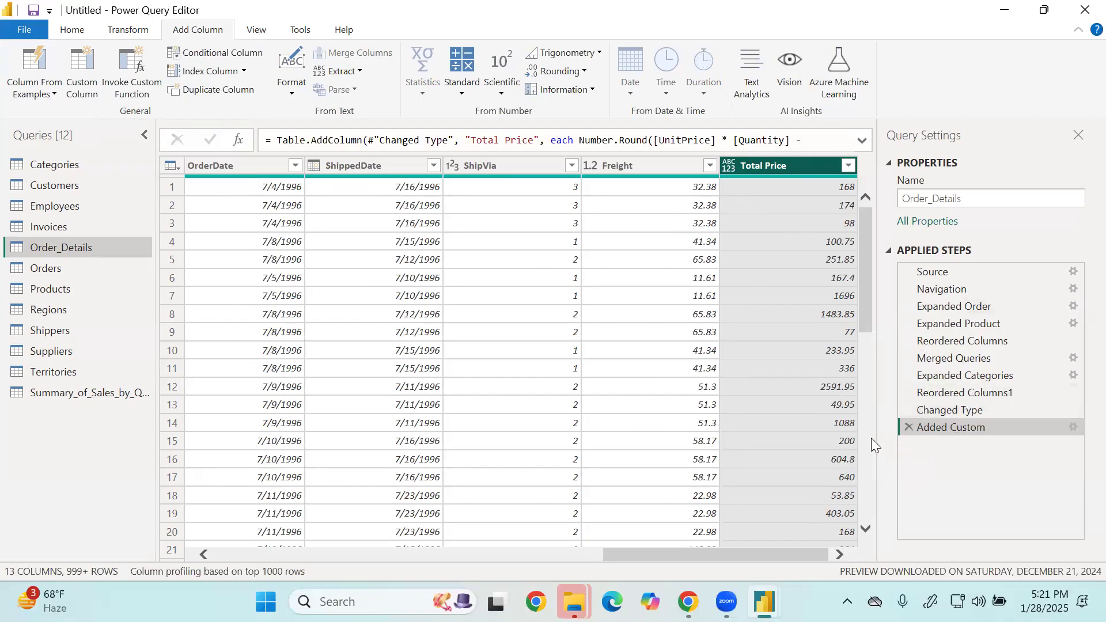
# Edit the Total Price formula so Number.Round uses 0 digits, and apply it.
pyautogui.doubleClick(961, 427)
pyautogui.doubleClick(587, 247)
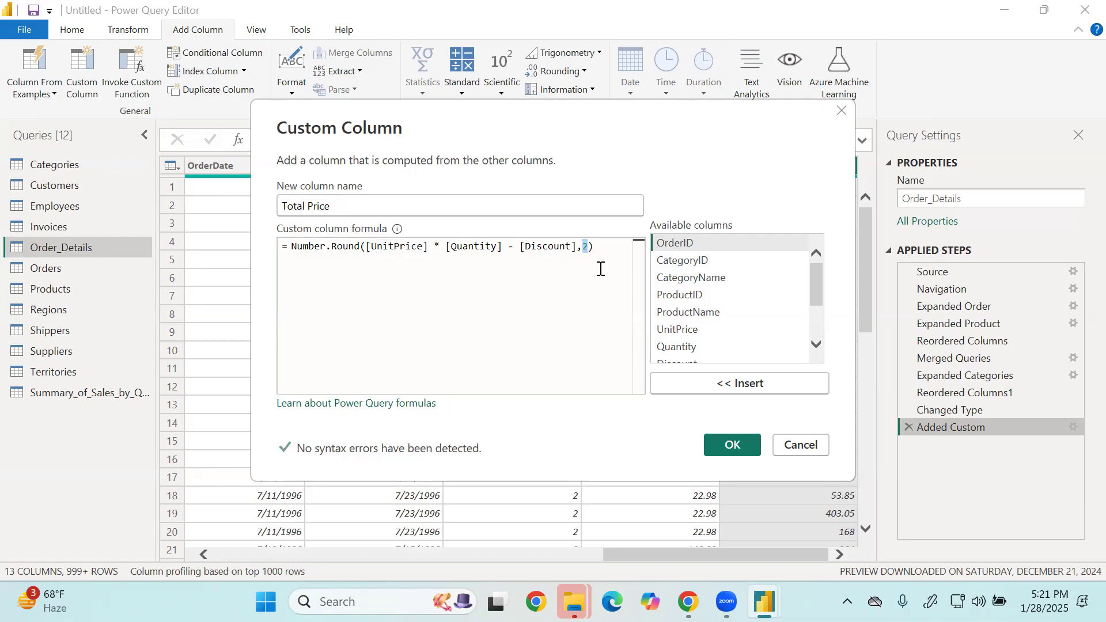
pyautogui.press('Right')
pyautogui.press('BackSpace')
pyautogui.write('0')
pyautogui.moveTo(292, 247); pyautogui.dragTo(369, 246)
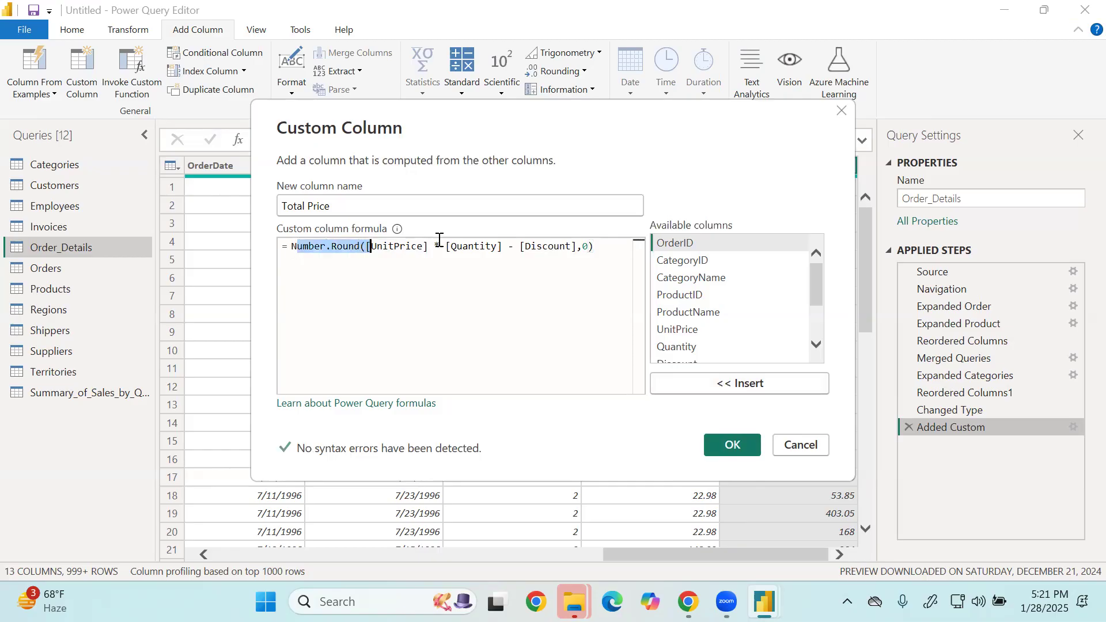
pyautogui.moveTo(440, 239); pyautogui.dragTo(637, 246)
pyautogui.click(553, 305)
pyautogui.click(733, 450)
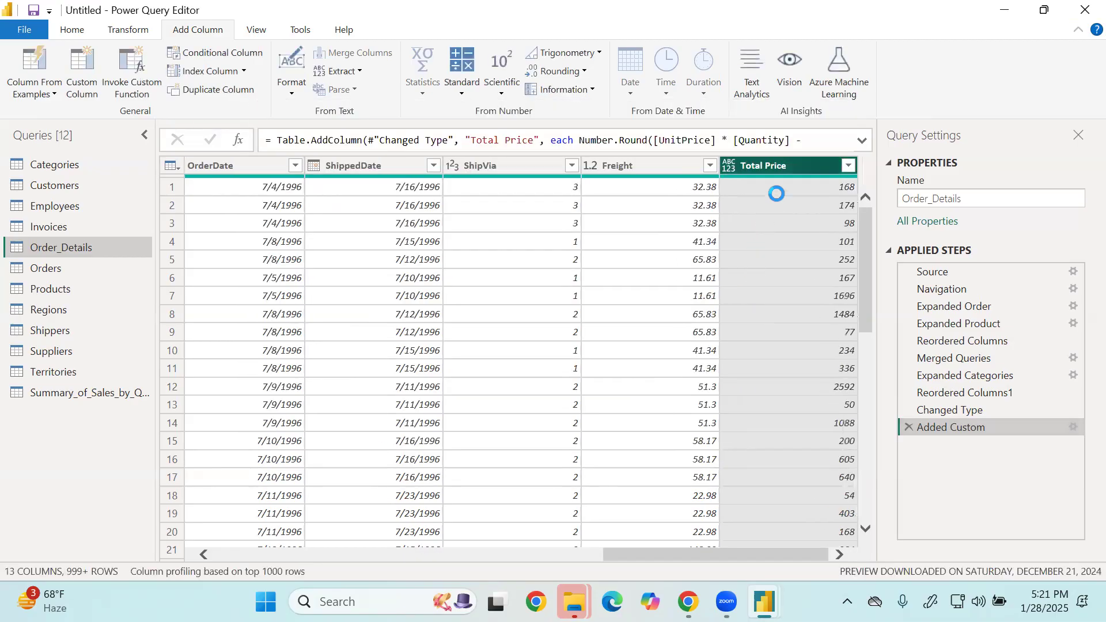
pyautogui.scroll(-6, 804, 470)
pyautogui.scroll(6, 796, 474)
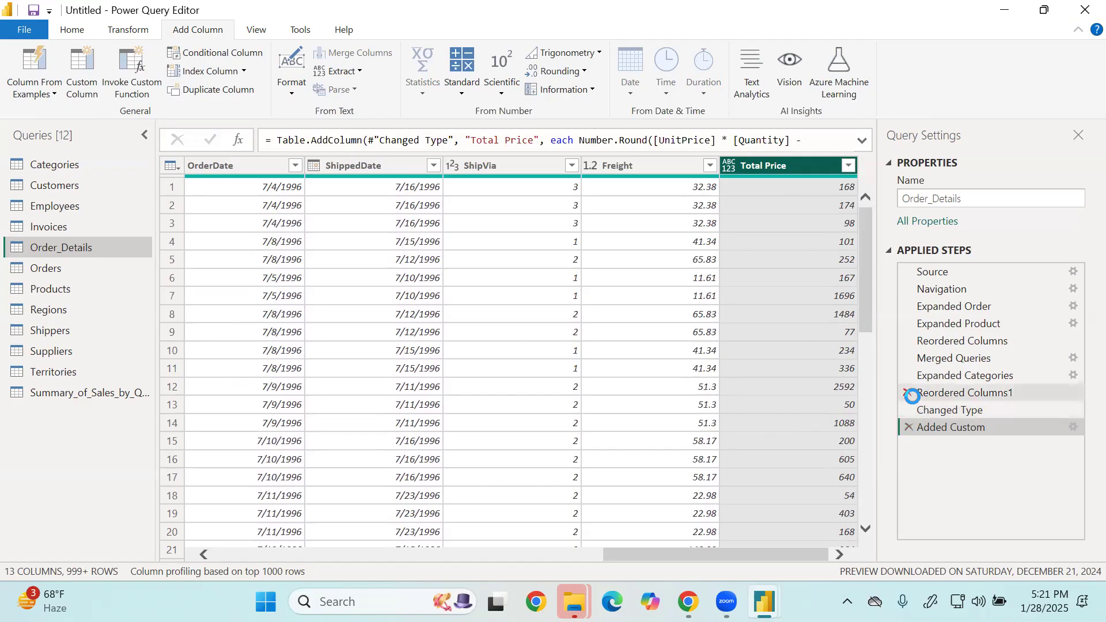
# Review the Number.Round formula in the Added Custom step and the built-in rounding options for Total Price.
pyautogui.click(588, 75)
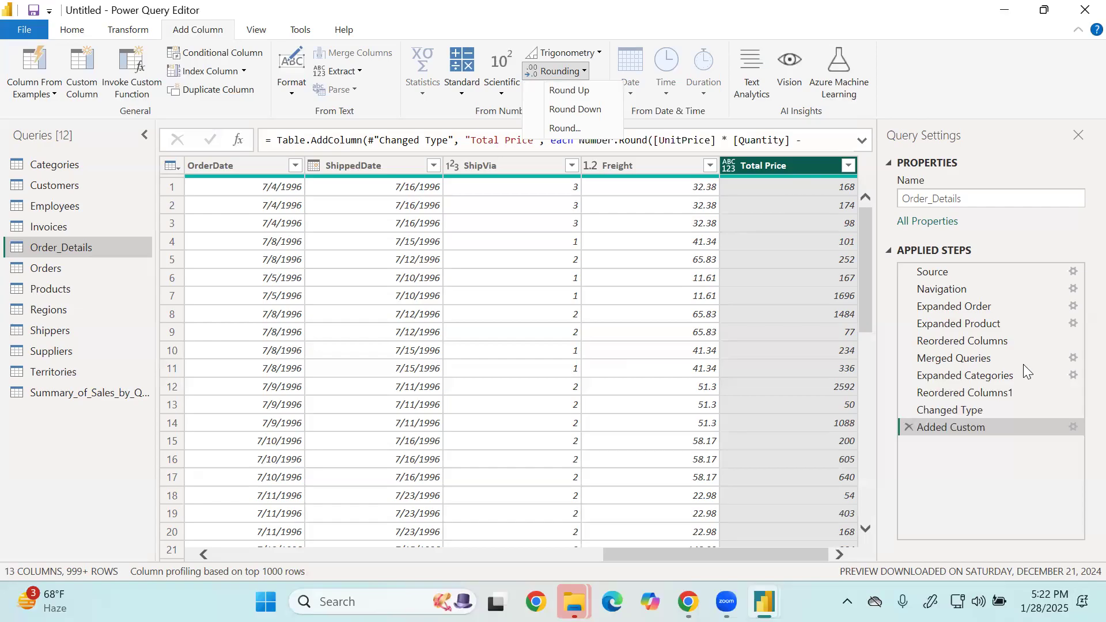
pyautogui.click(967, 428)
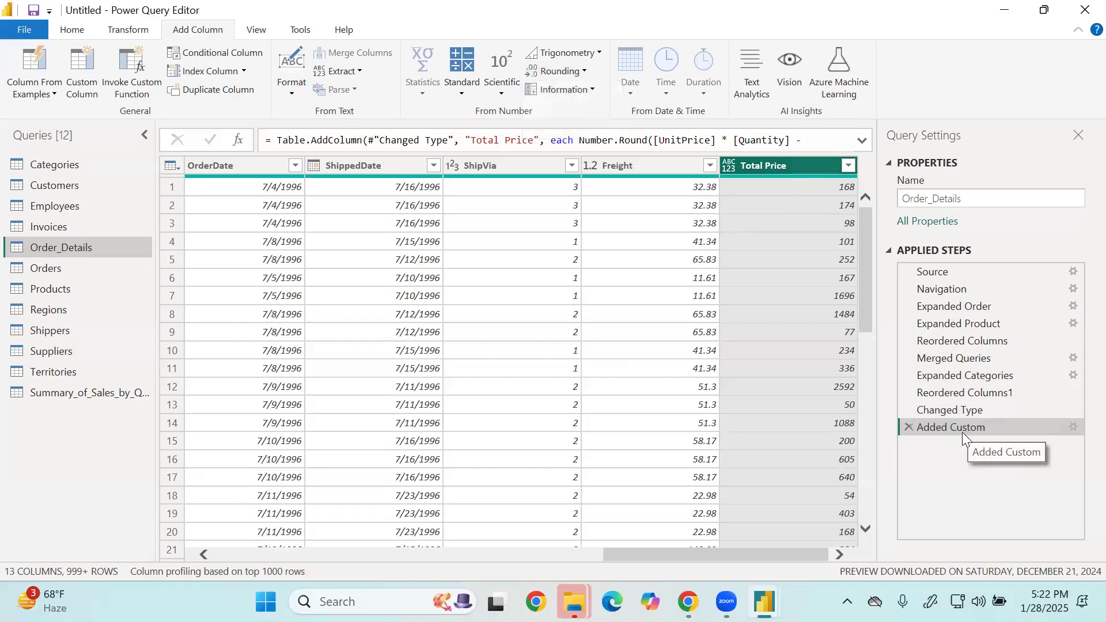
pyautogui.doubleClick(957, 425)
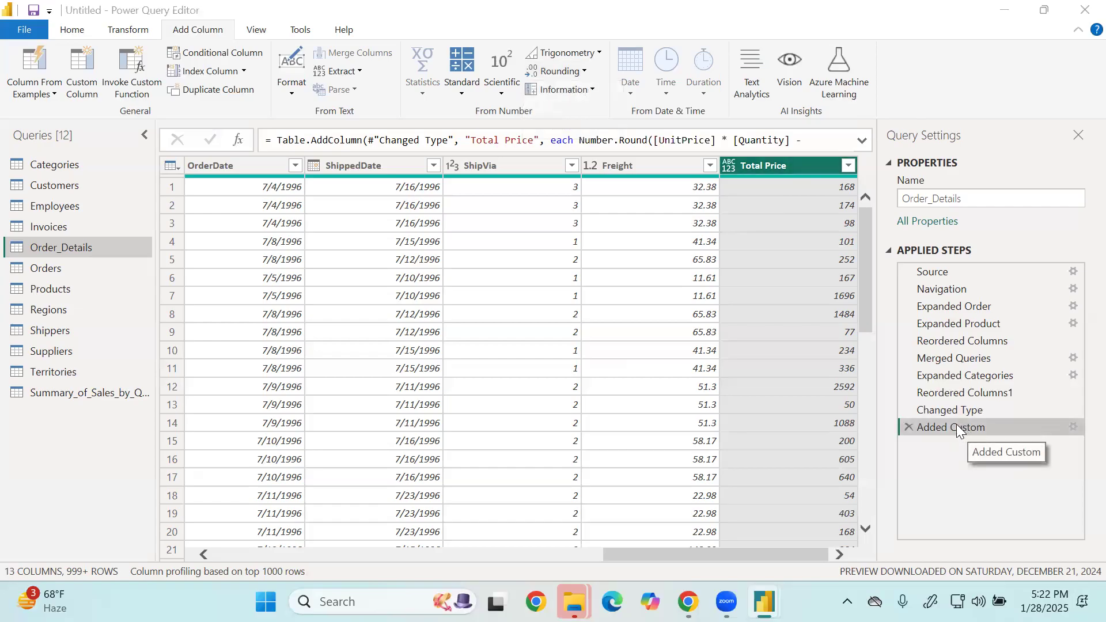
pyautogui.moveTo(618, 248); pyautogui.dragTo(259, 252)
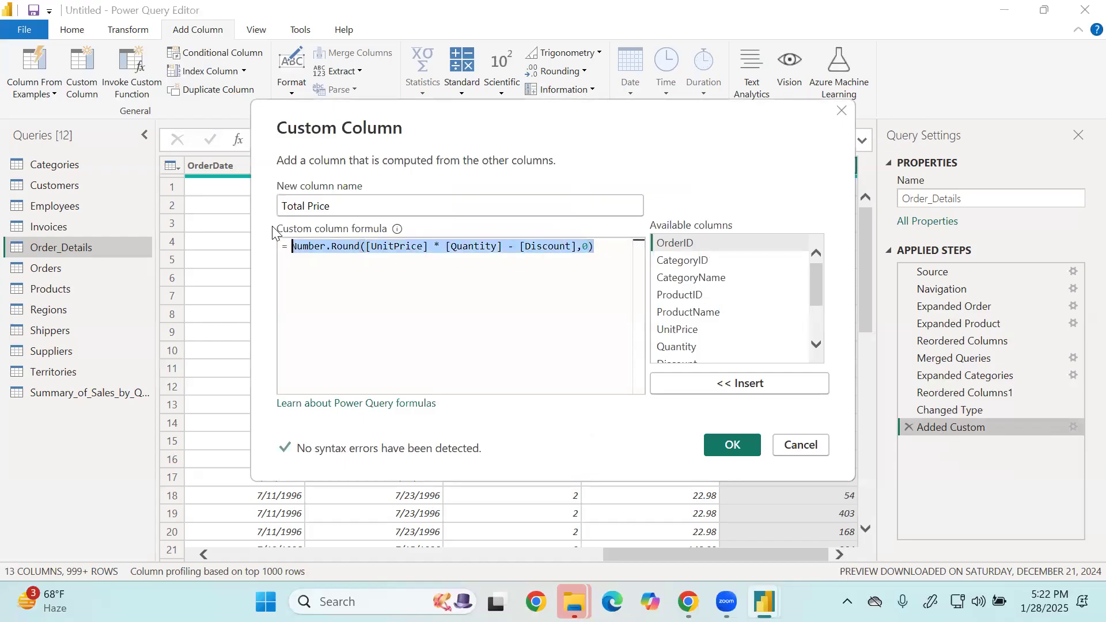
pyautogui.click(714, 448)
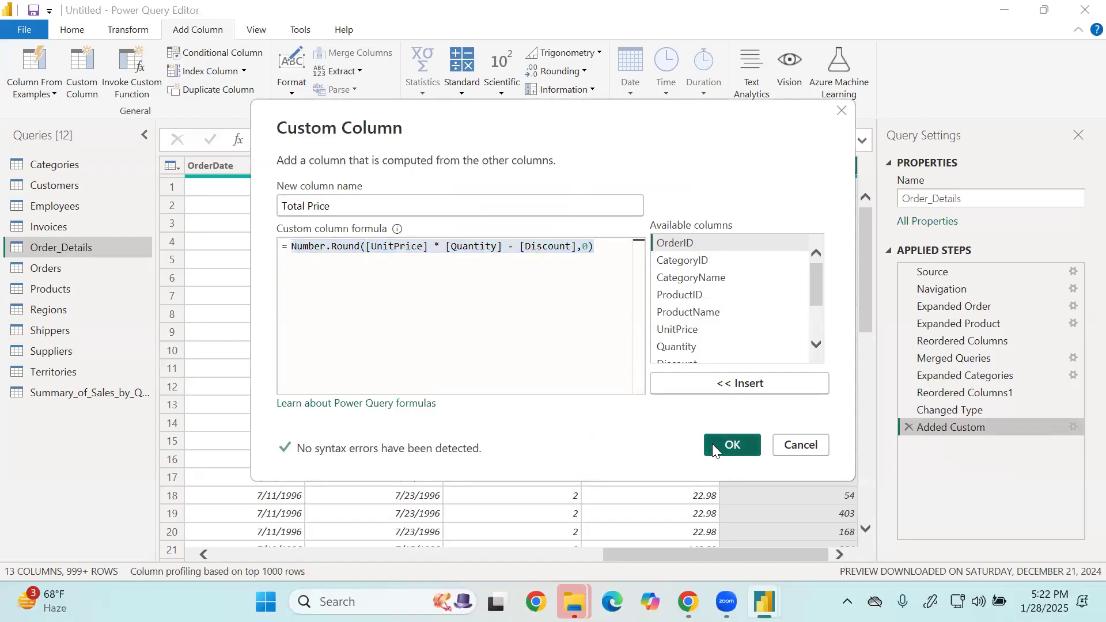
pyautogui.click(575, 72)
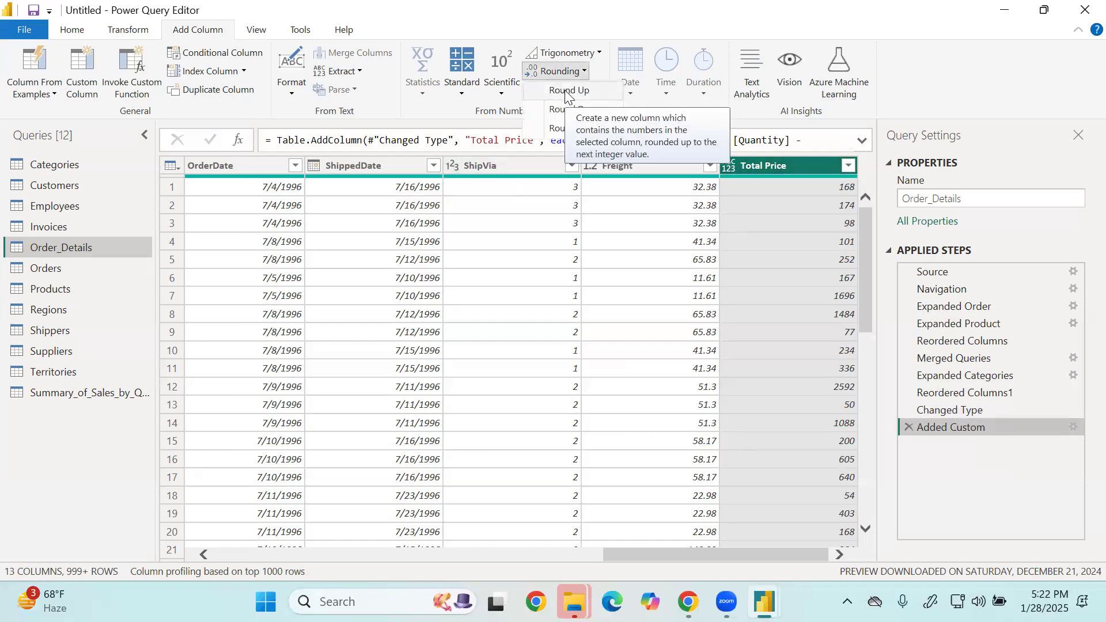